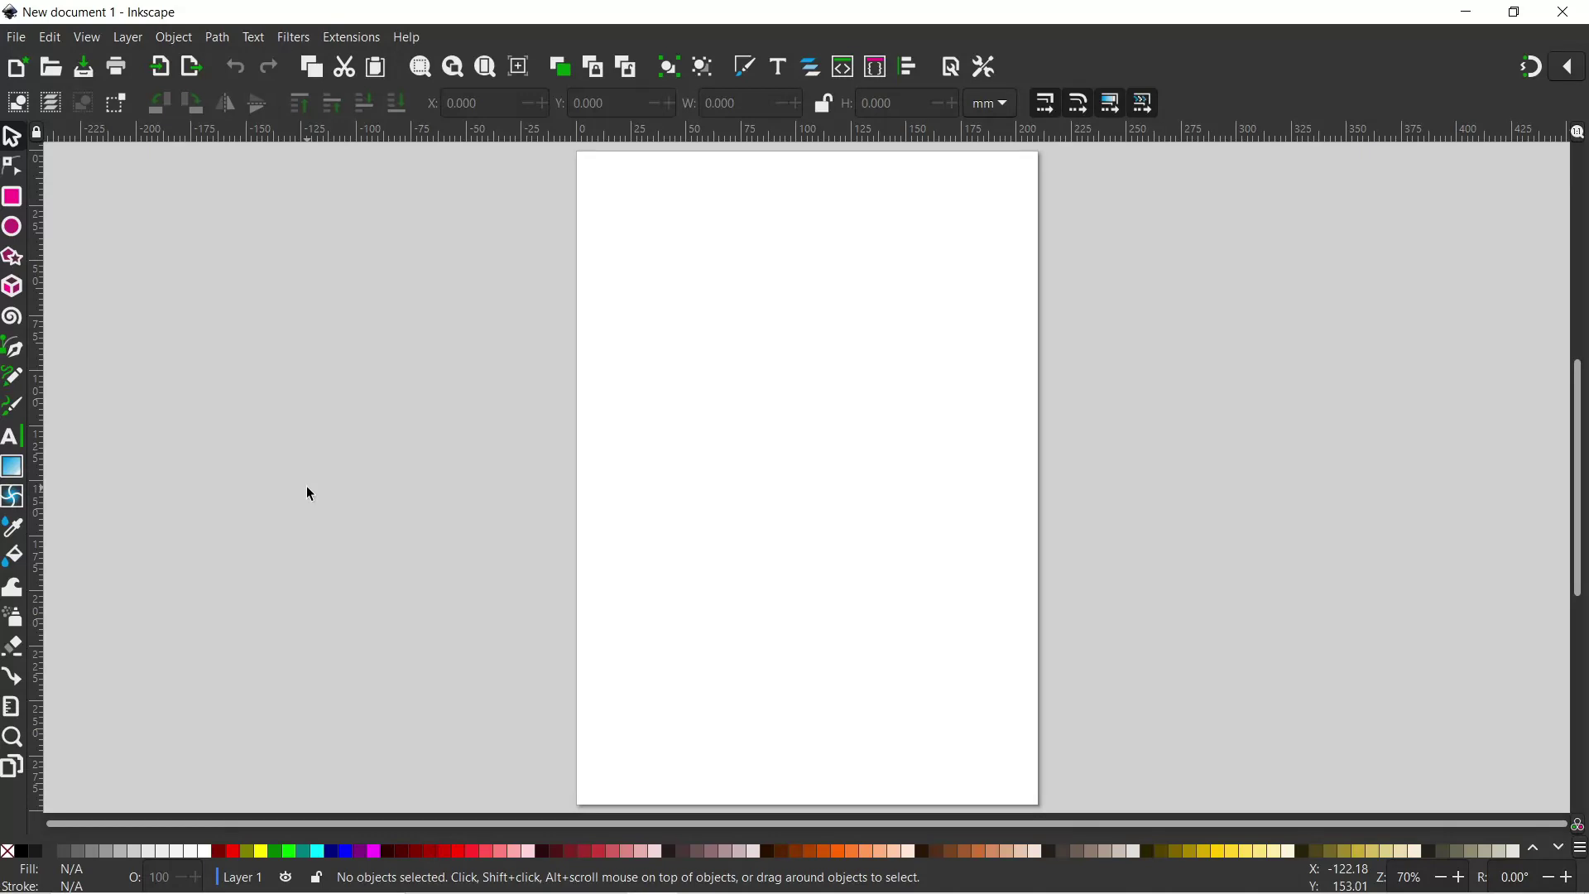
- Import heart-2466384.svg as a 1777 × 1777 embedded image of the dark heart with birds
click(14, 39)
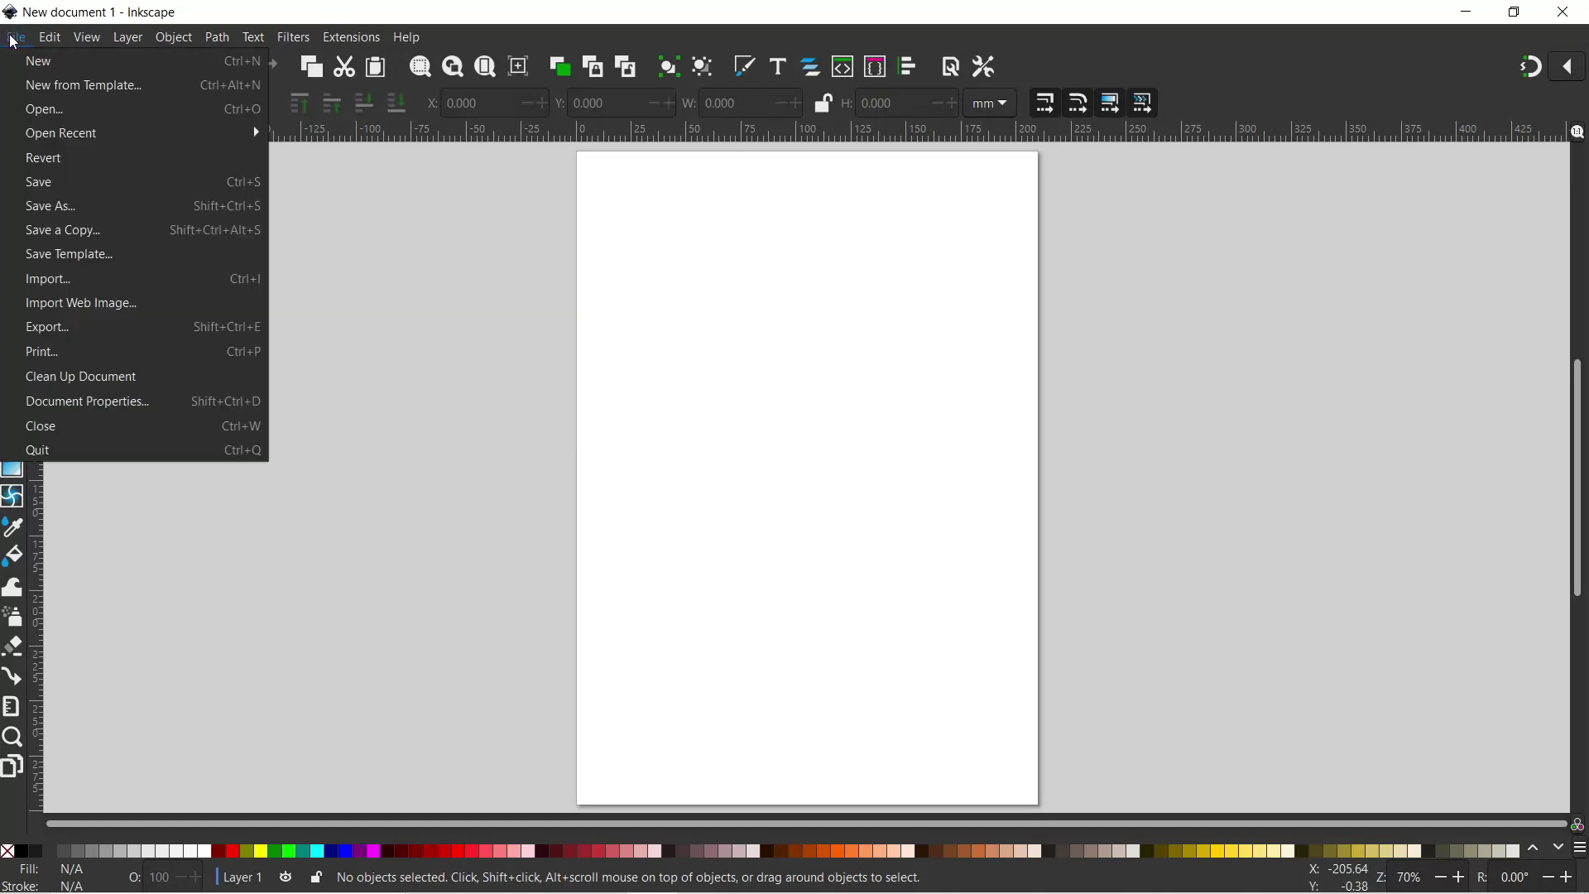
click(48, 280)
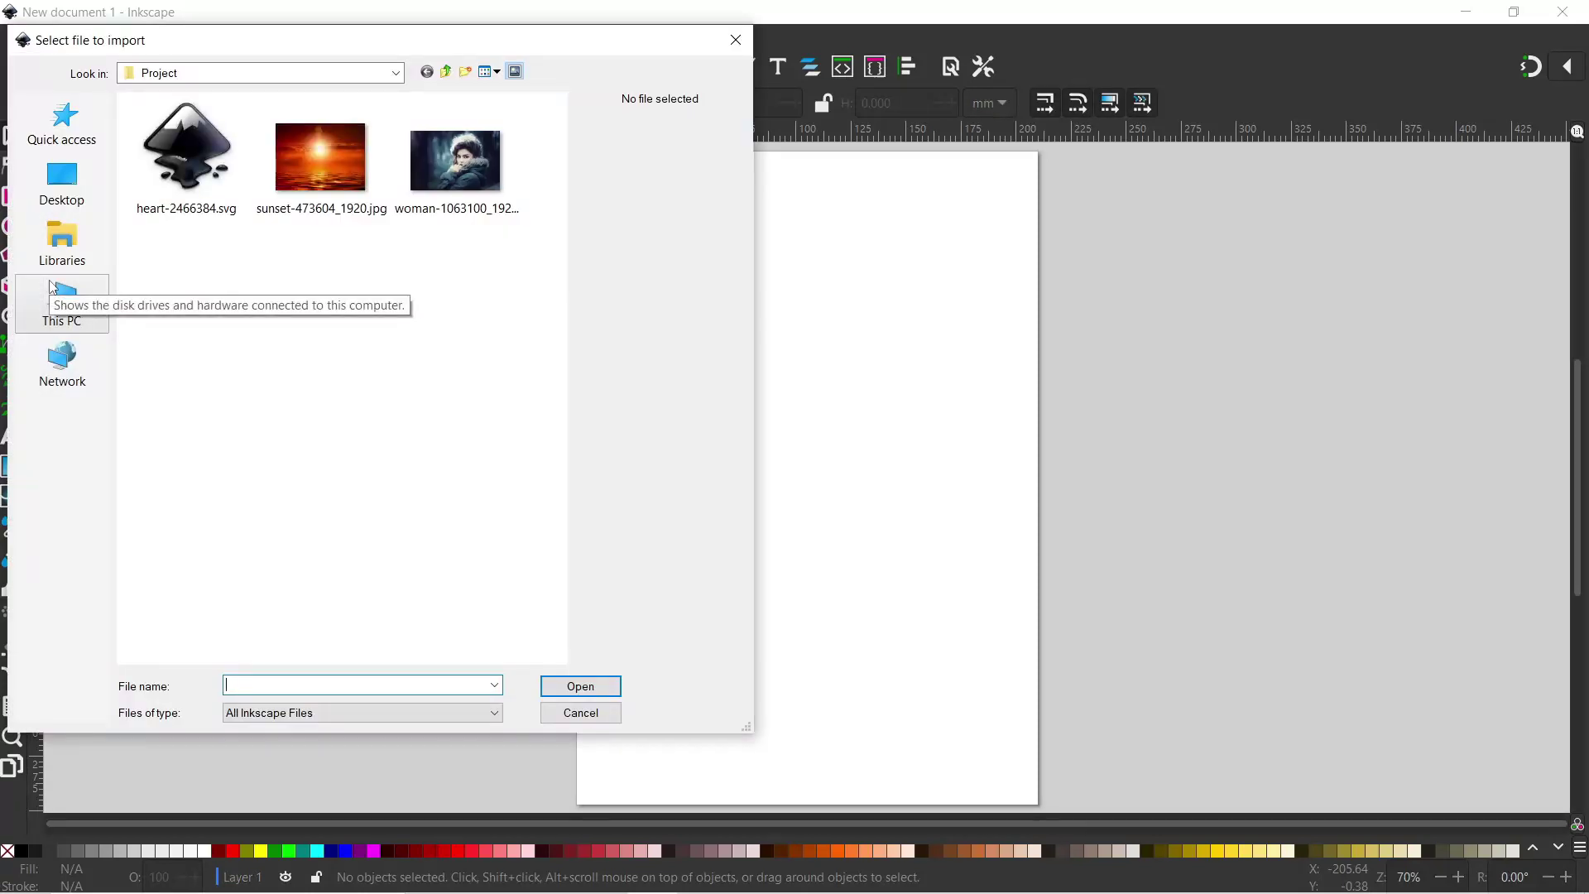
click(196, 154)
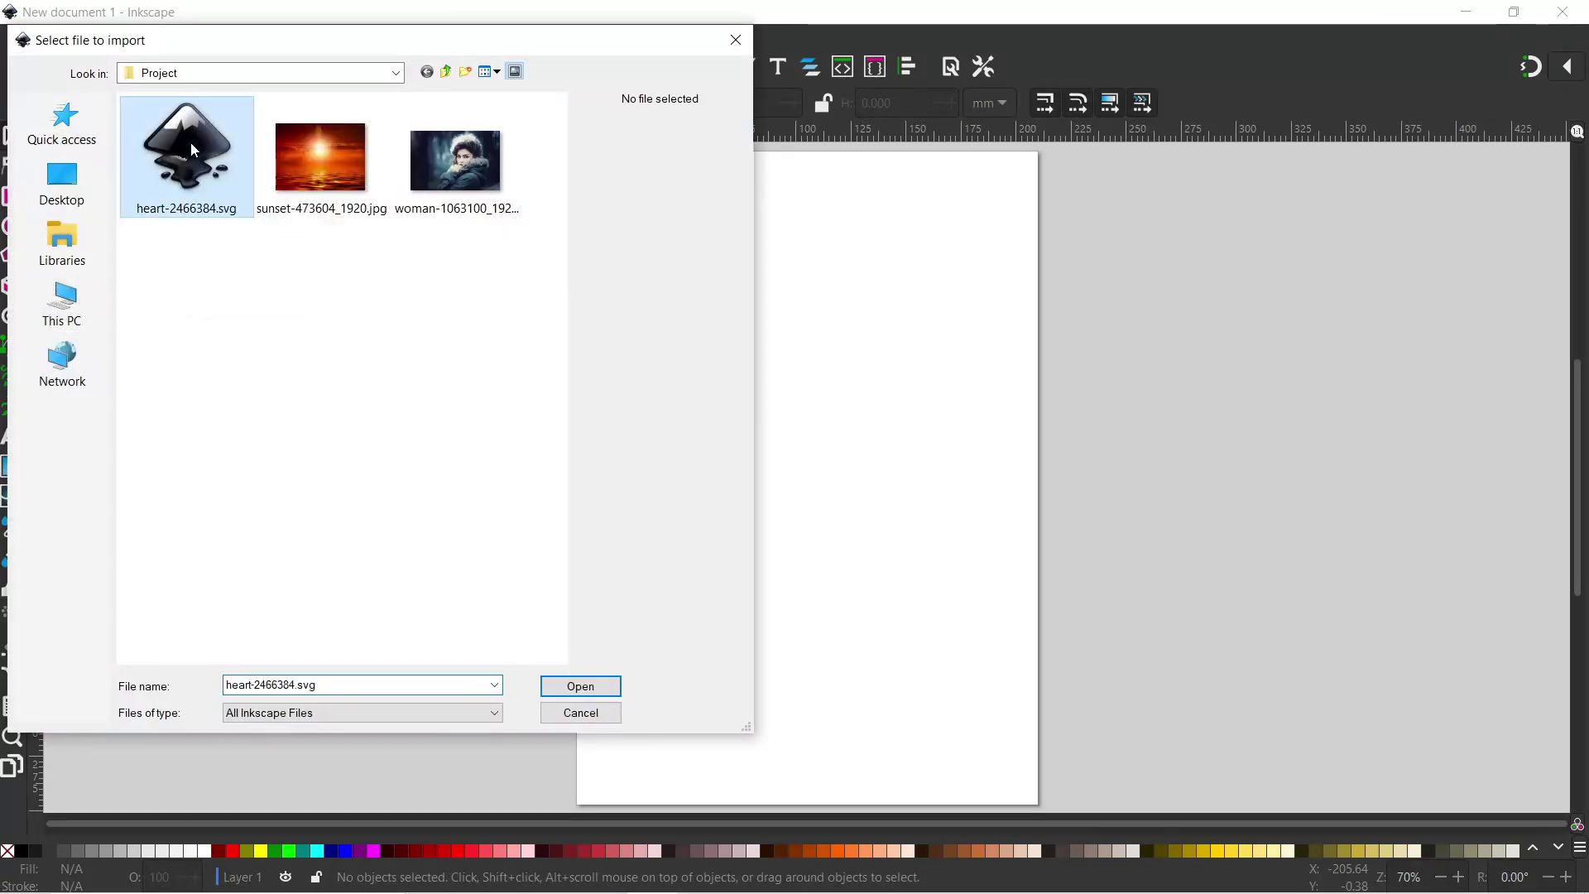
click(580, 687)
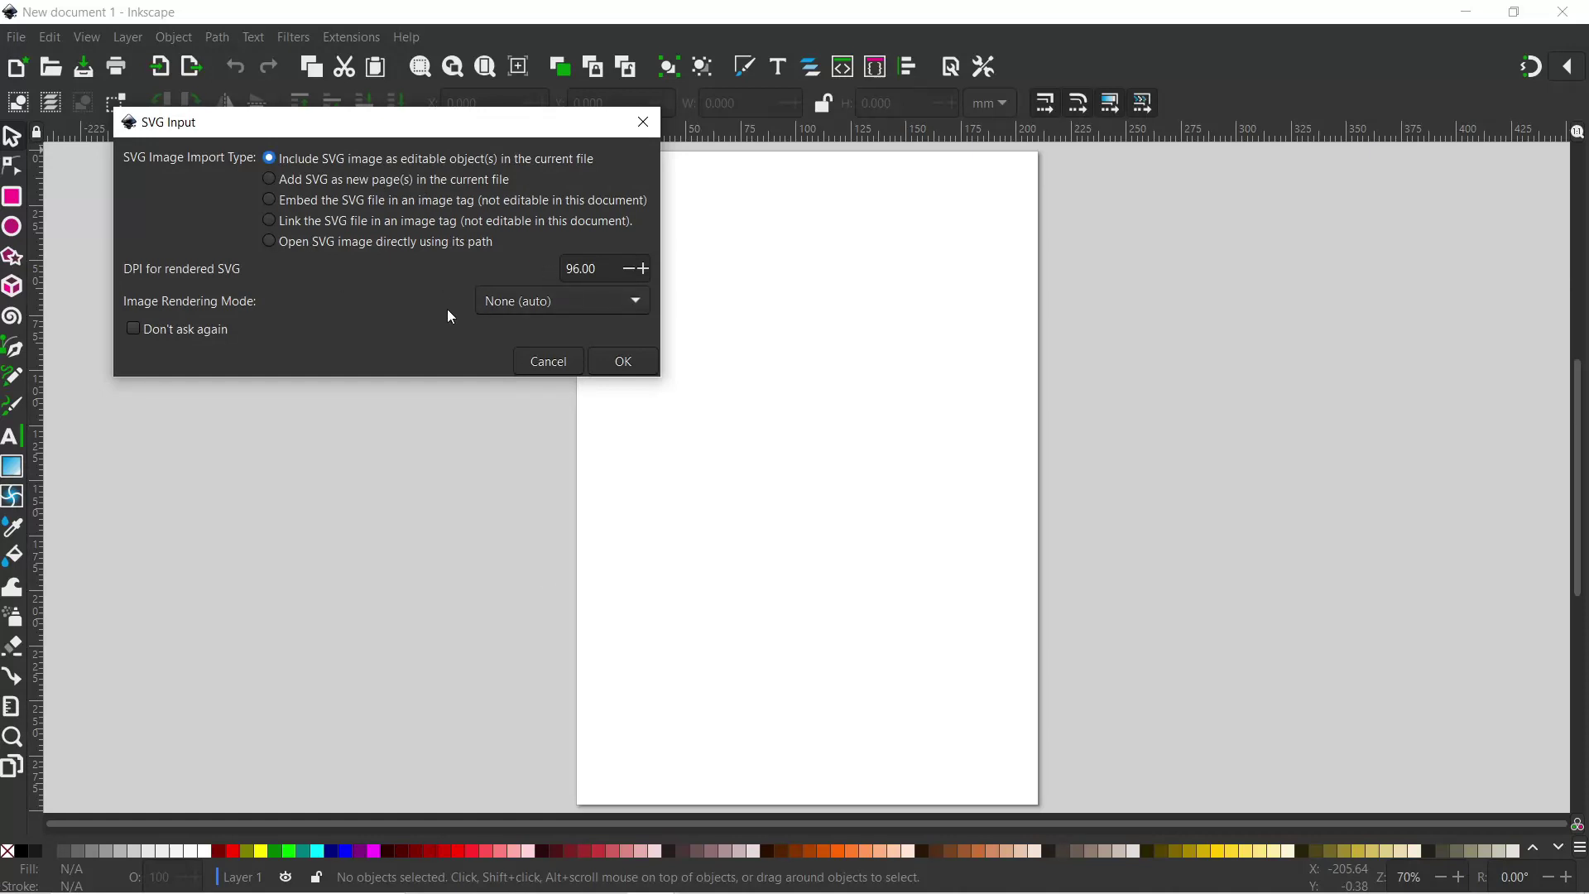
click(624, 362)
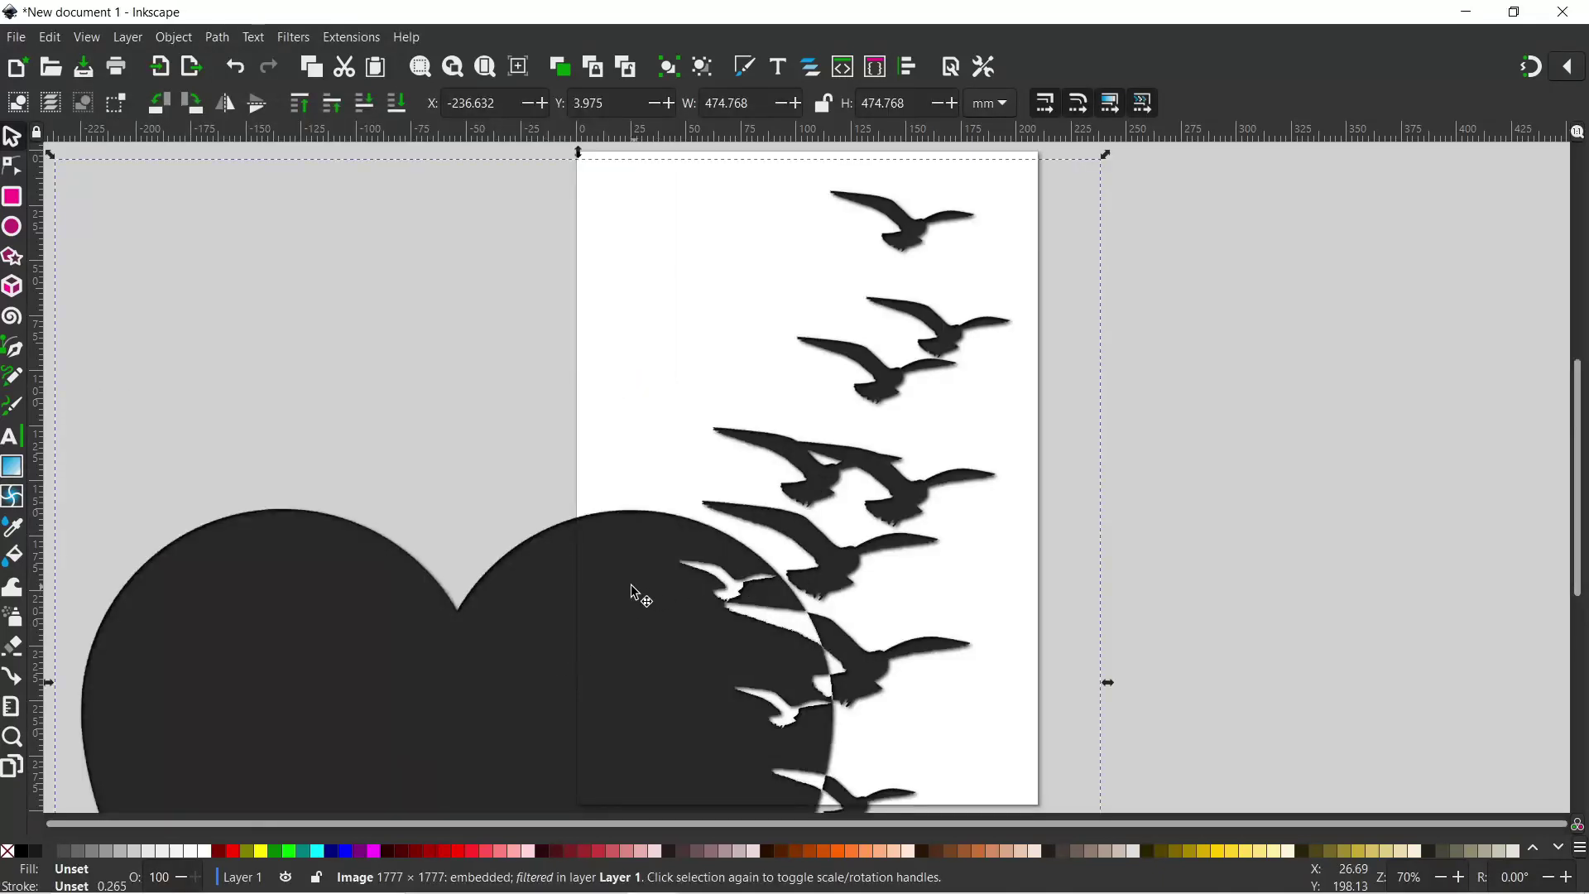
- Trace the heart image with Brightness cutoff at threshold 0.450 and move the black trace to the right
click(12, 166)
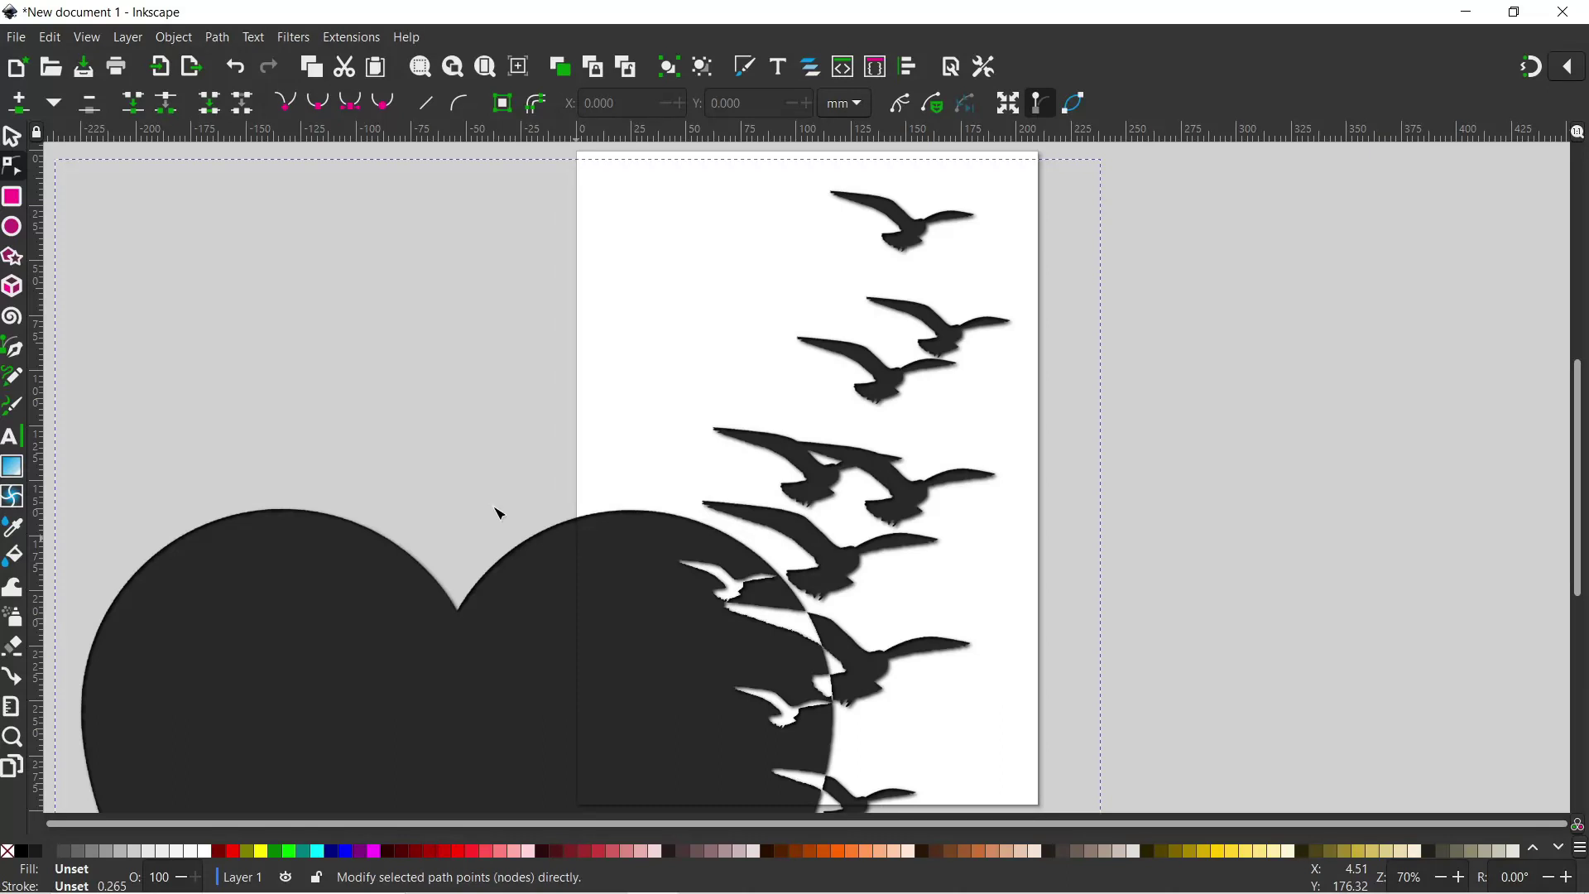
click(13, 139)
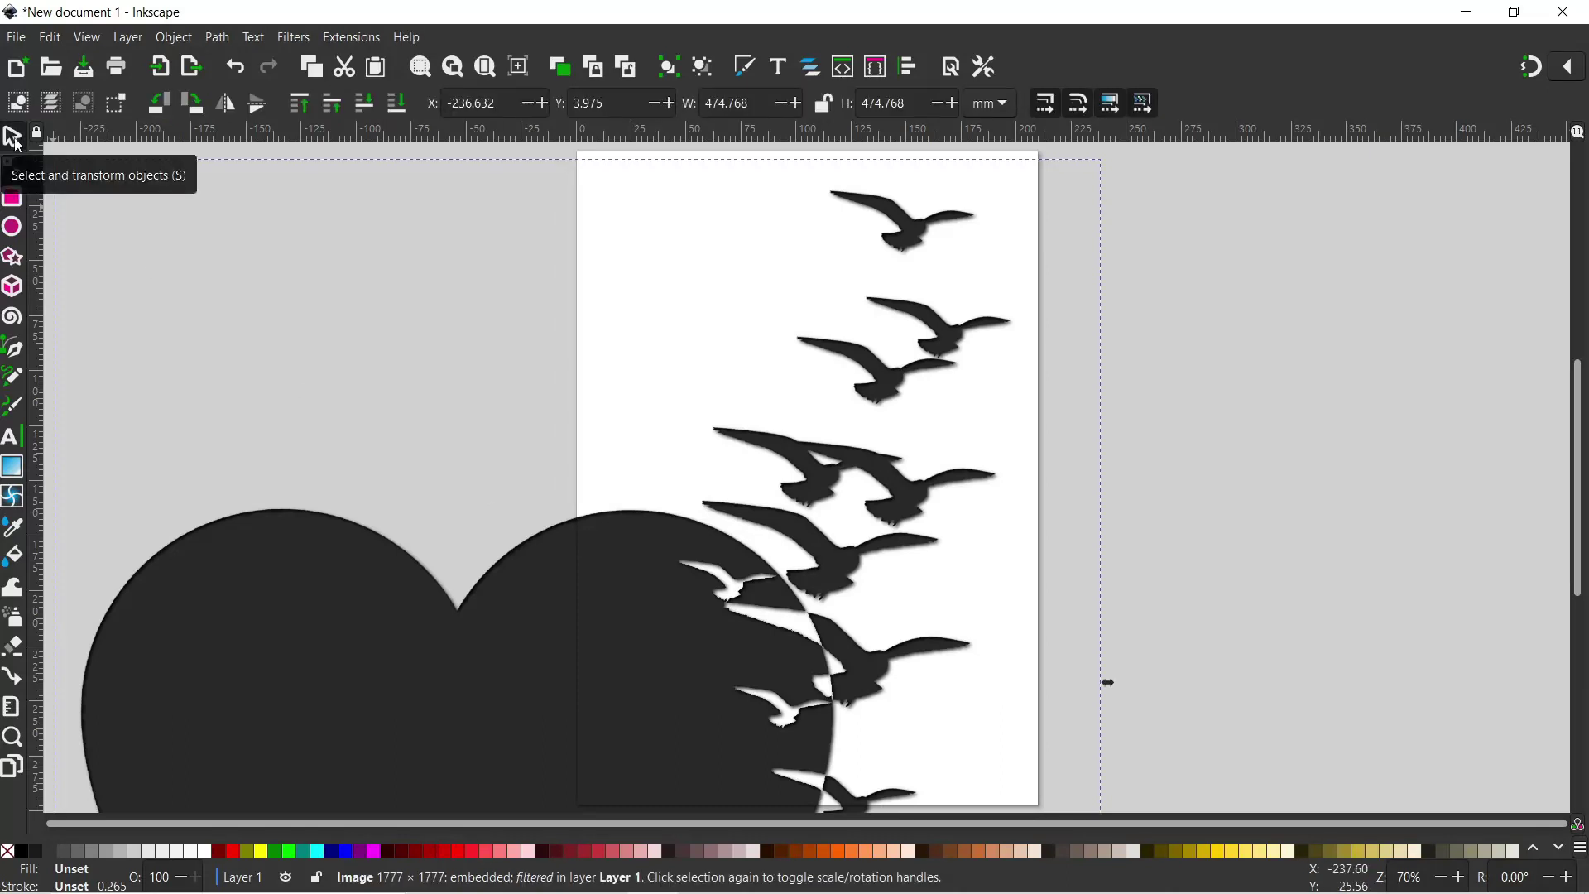
click(220, 39)
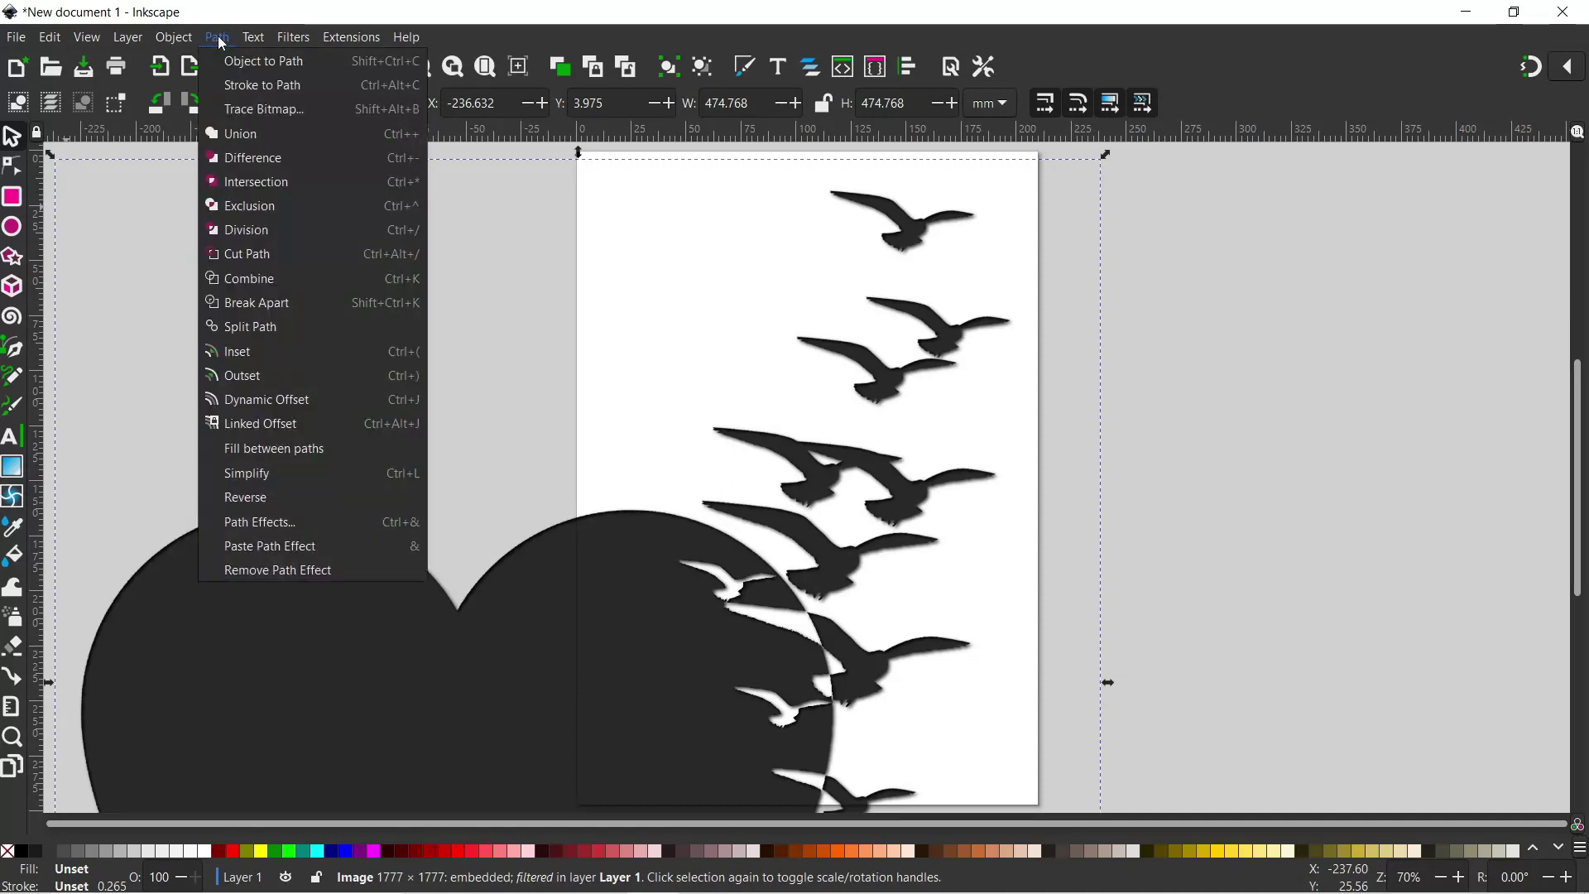
click(256, 110)
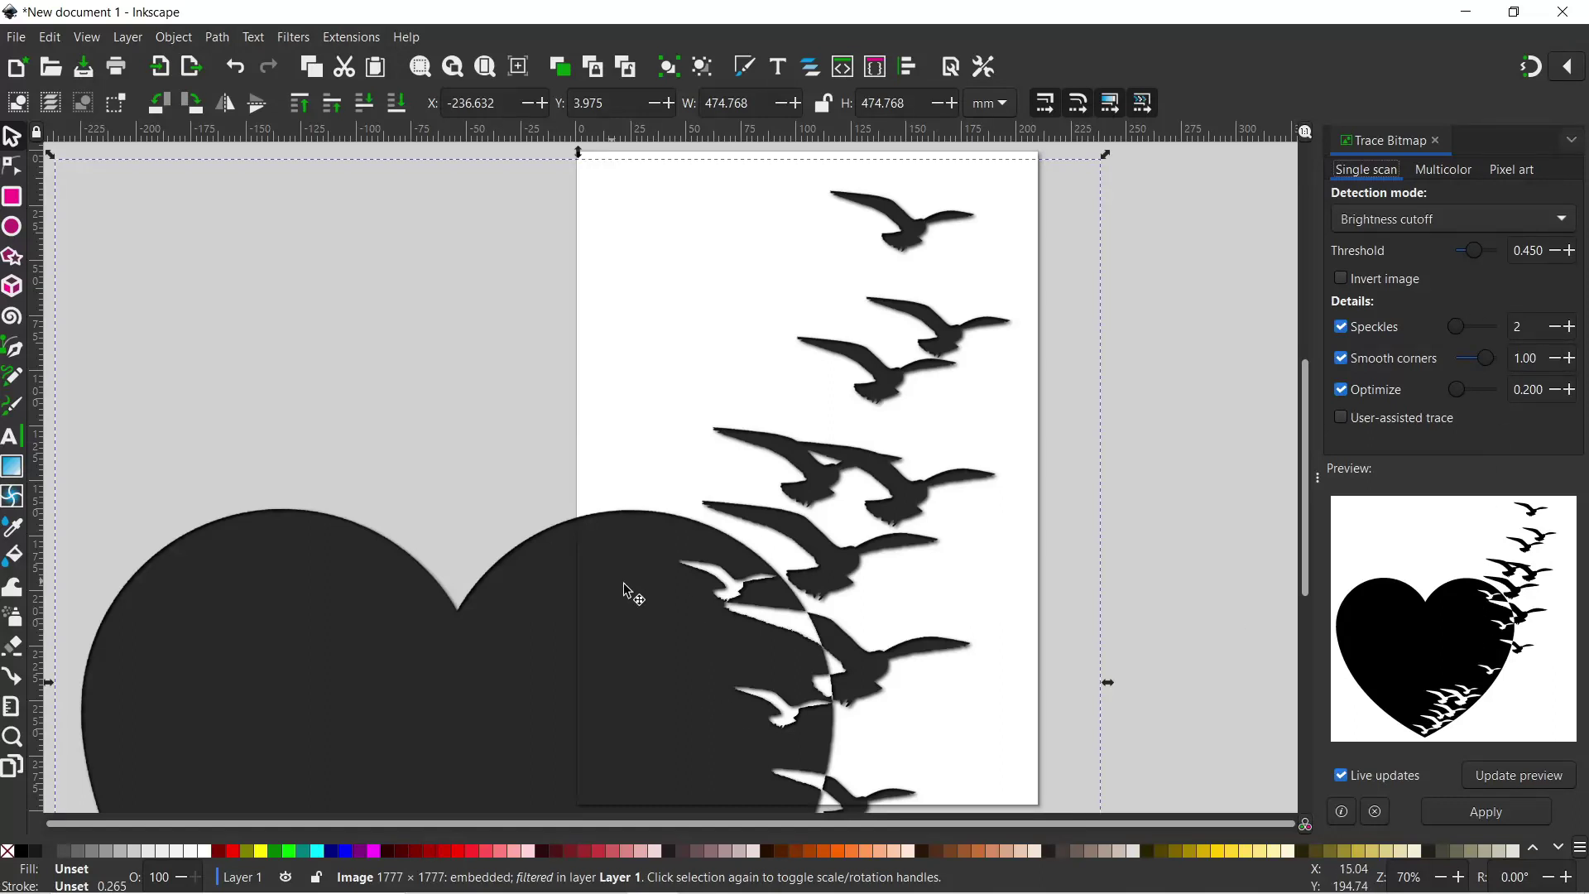
key(ctrl+z)
click(1498, 821)
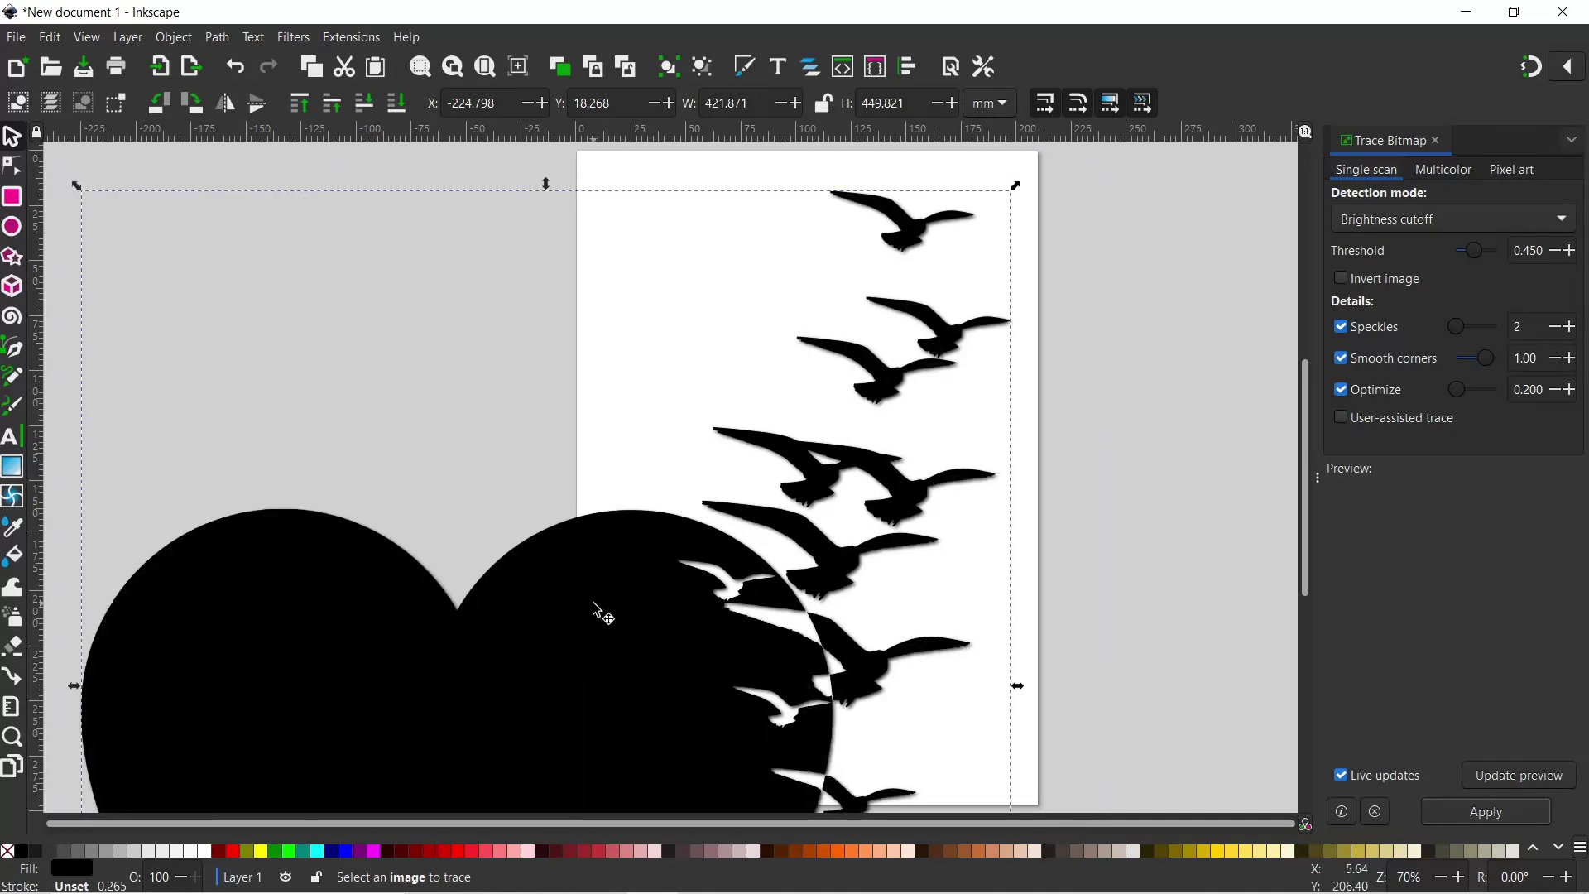
drag(592, 602, 1106, 546)
- Delete the original heart bitmap and select the traced heart path
click(309, 622)
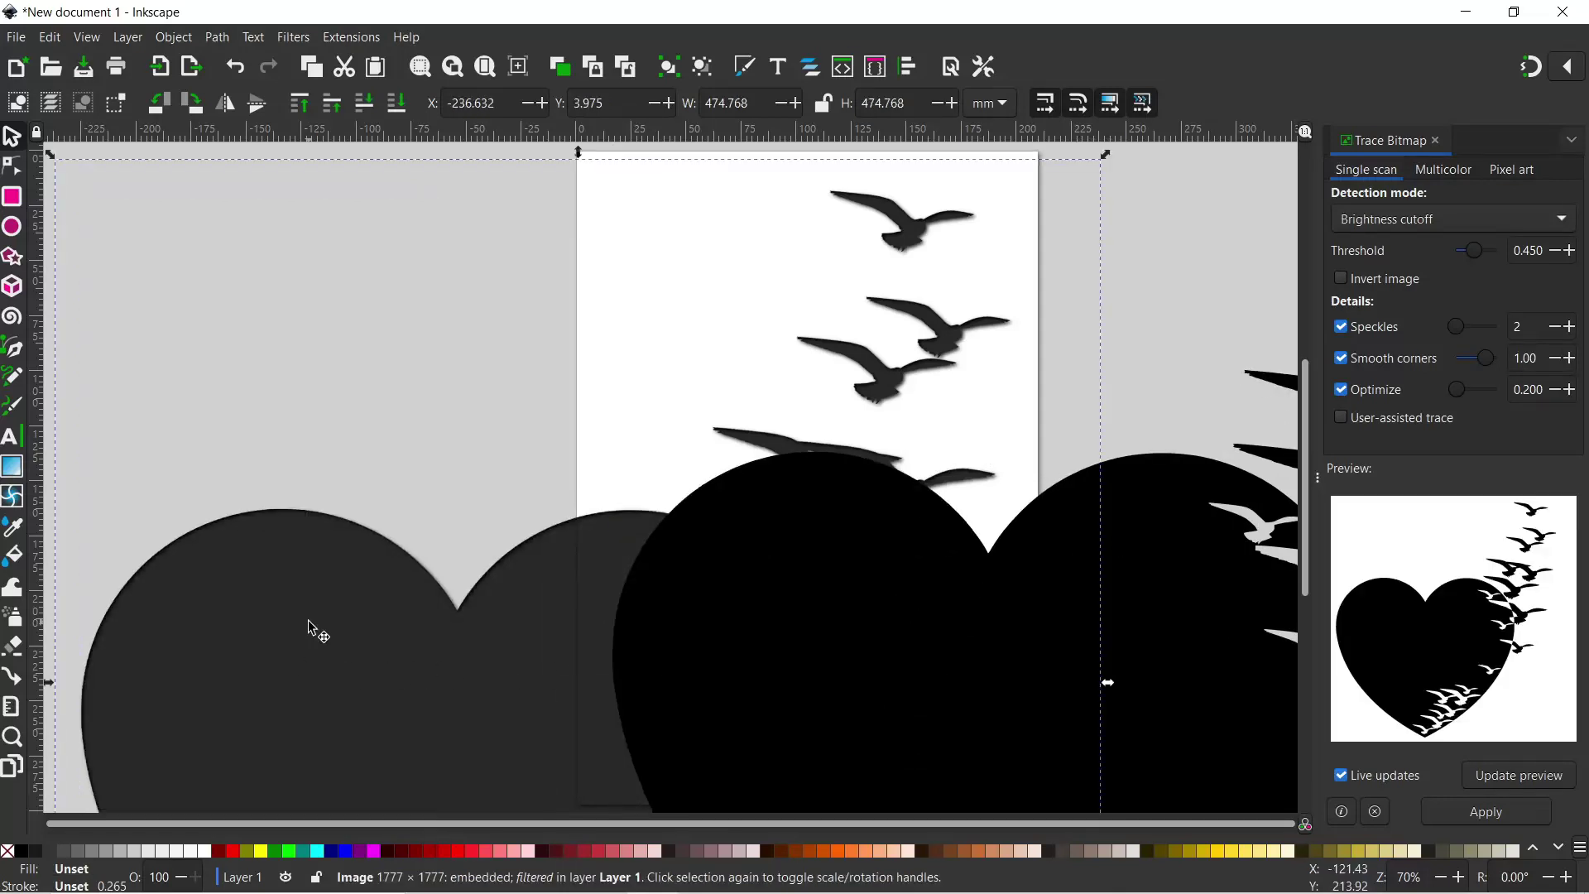
key(Delete)
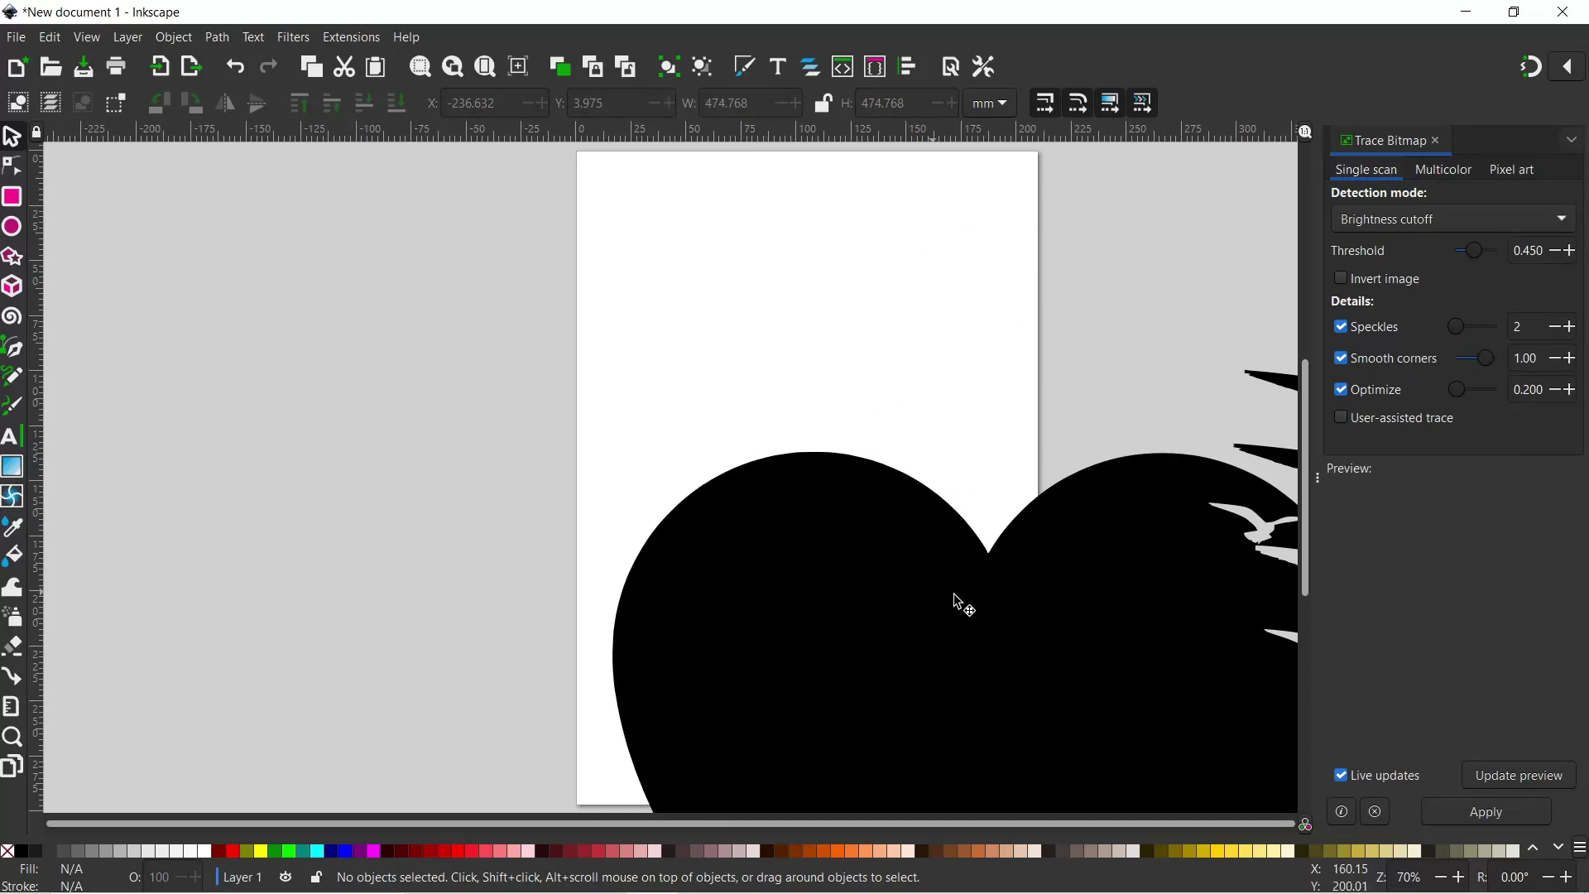
ctrl+scroll(1122, 619, up, 1)
click(884, 546)
ctrl+scroll(773, 518, down, 1)
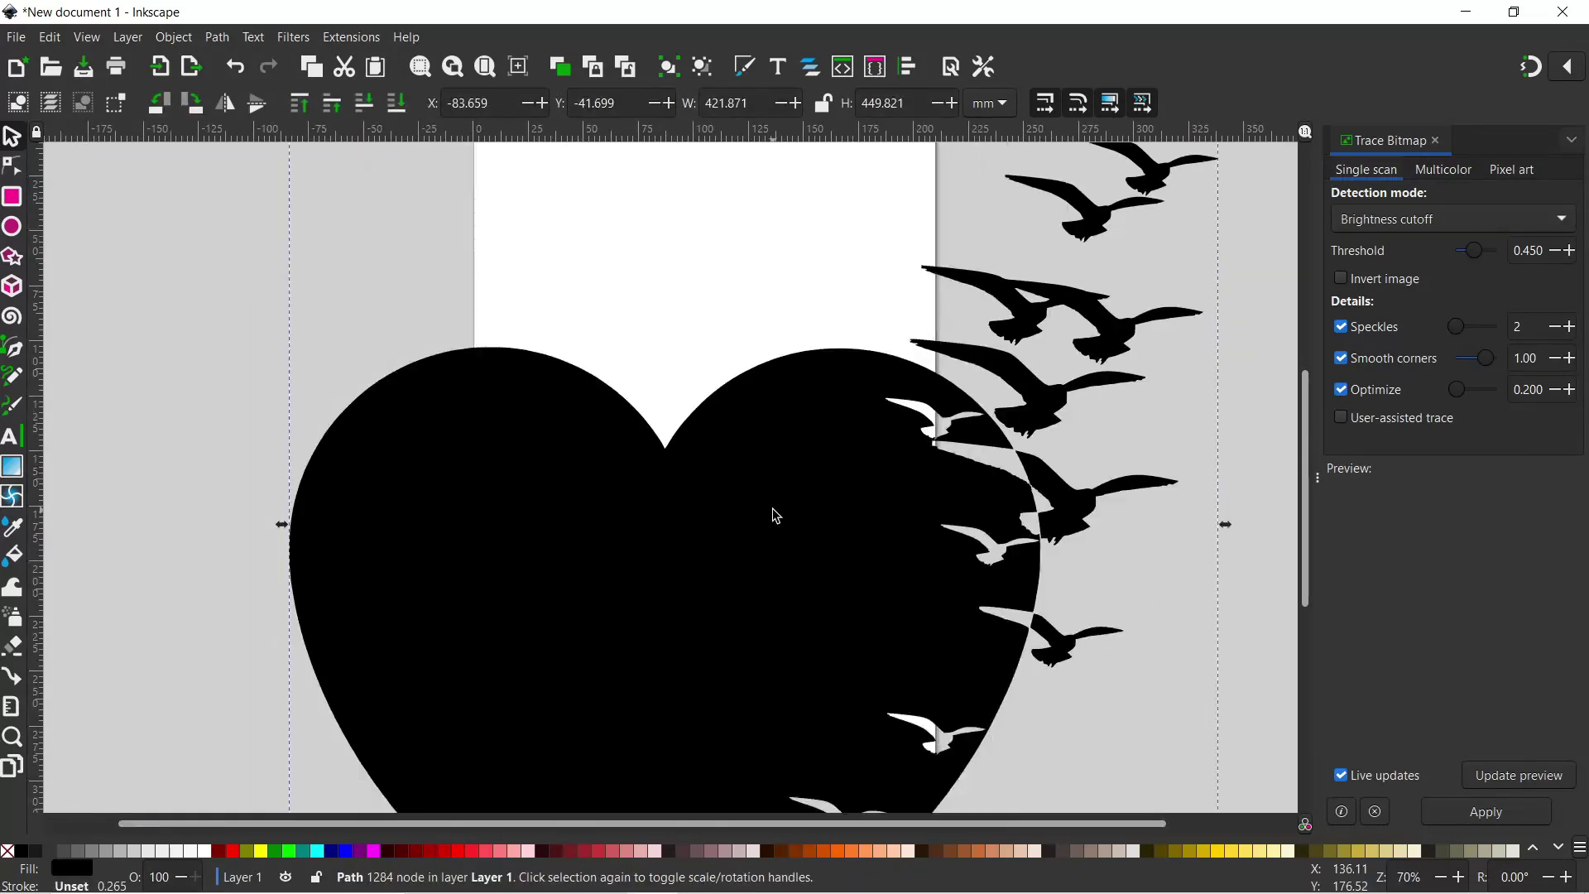
ctrl+scroll(776, 515, down, 2)
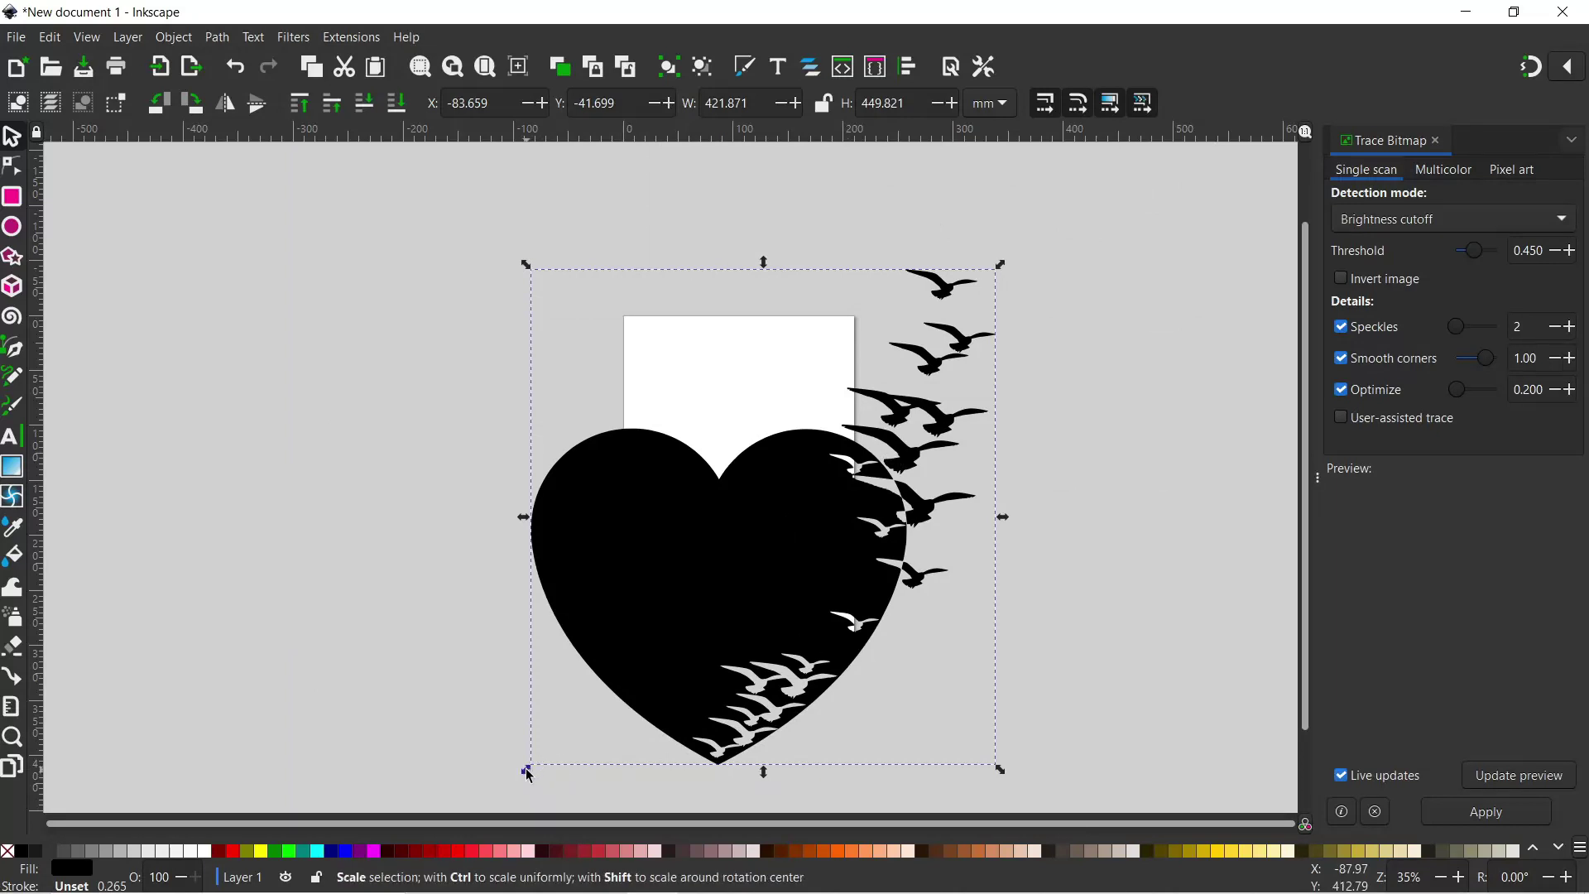
- Scale the traced heart proportionally to 186.526 × 198.885 mm and position it within the page
key(ctrl)
drag(528, 772, 771, 543)
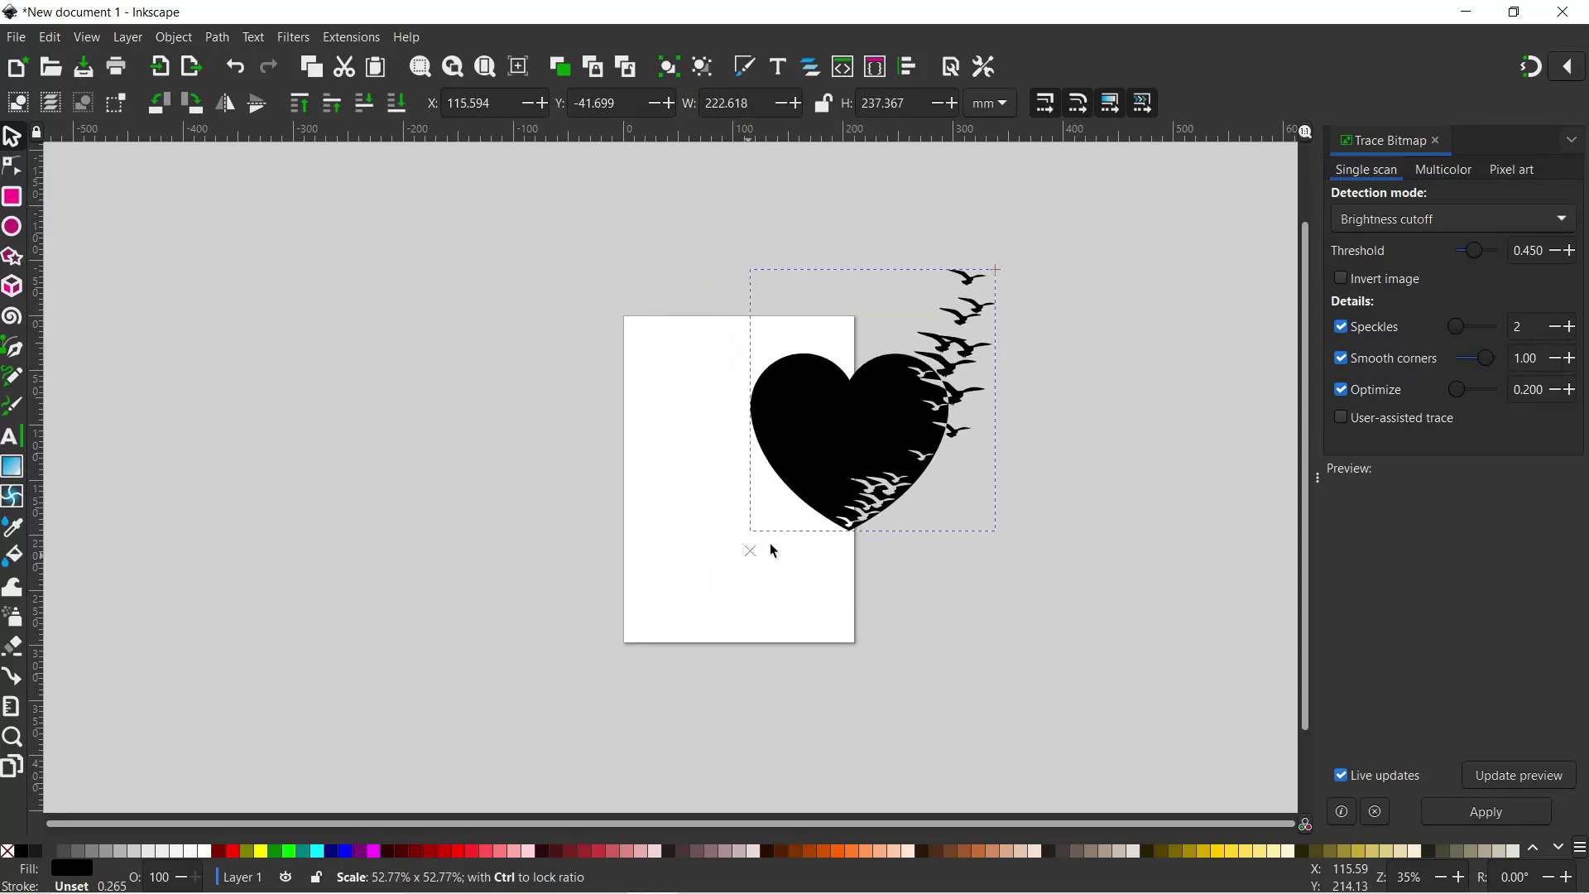
drag(873, 426, 737, 519)
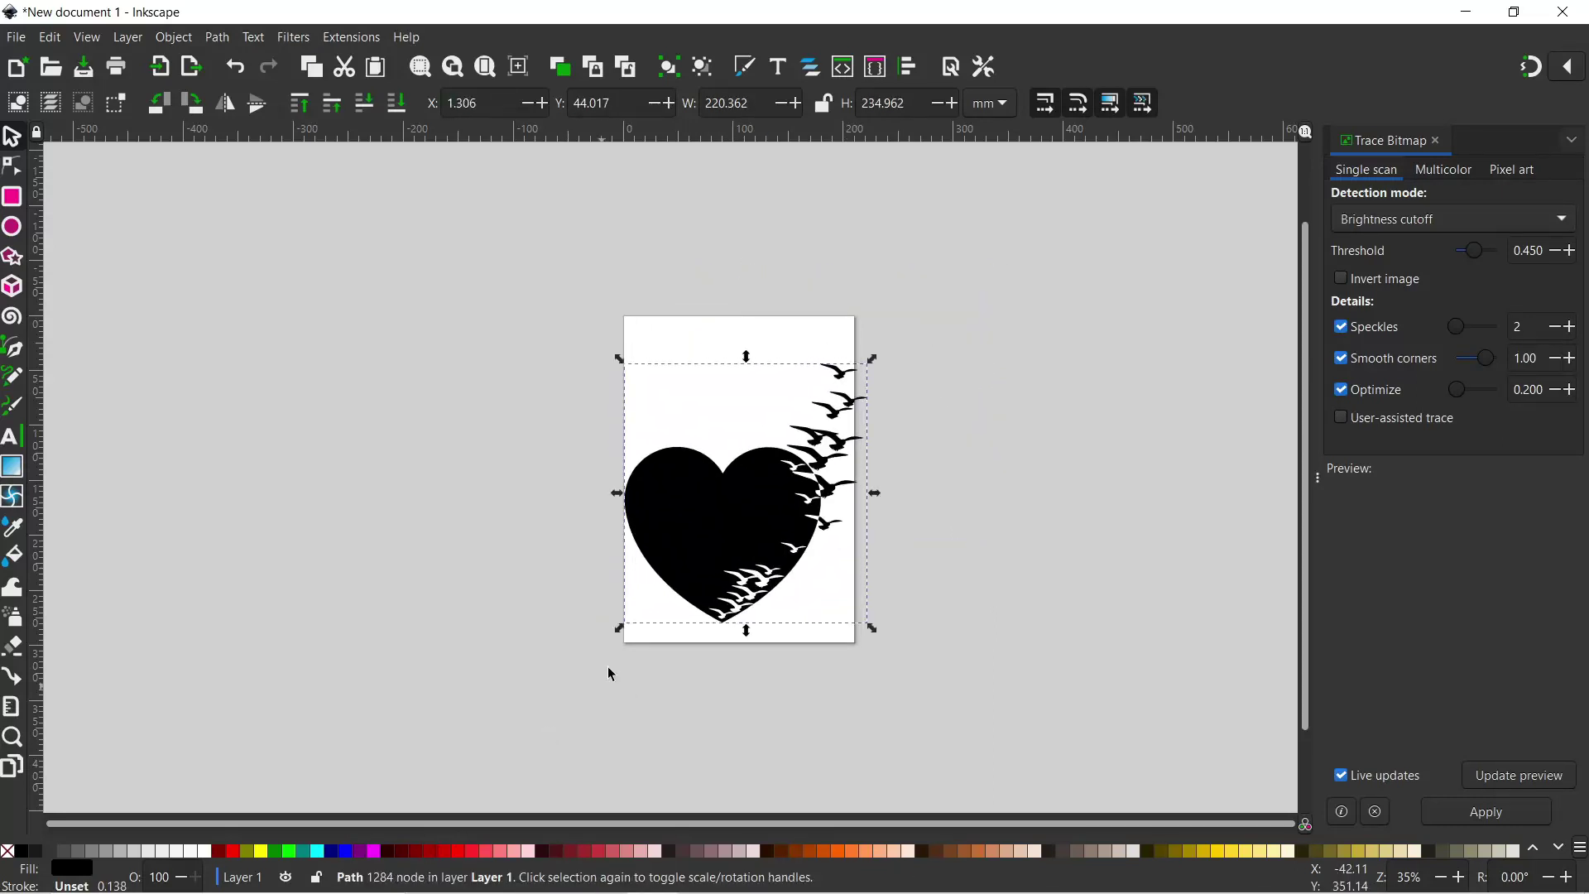
drag(619, 628, 667, 587)
drag(745, 497, 726, 518)
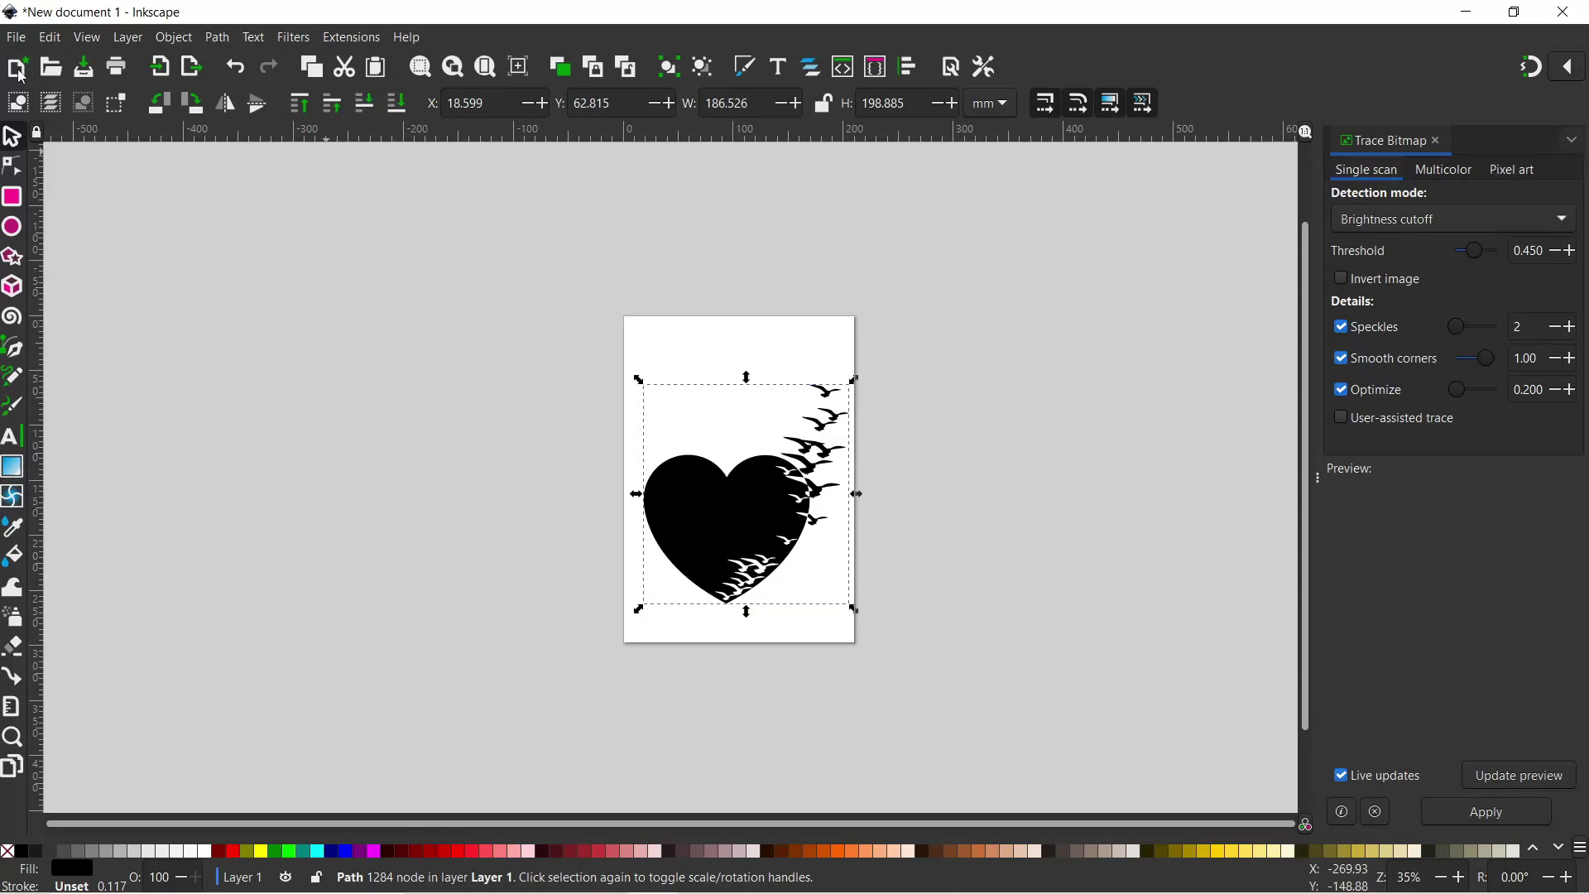
- Import the woman portrait JPG as an embedded image and place it left of the page
click(17, 38)
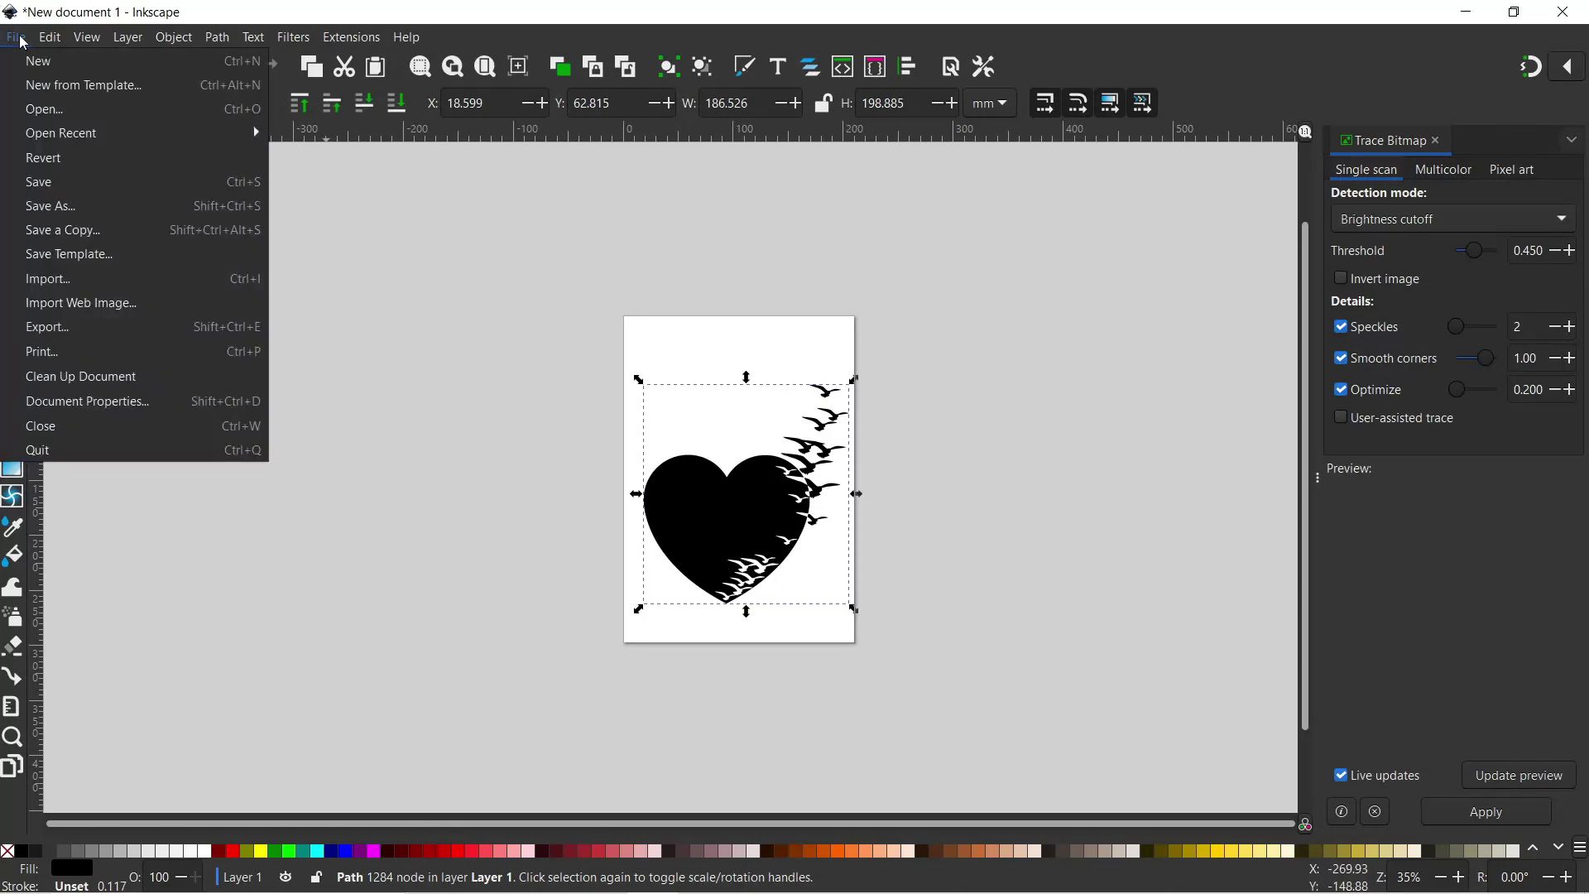
click(61, 285)
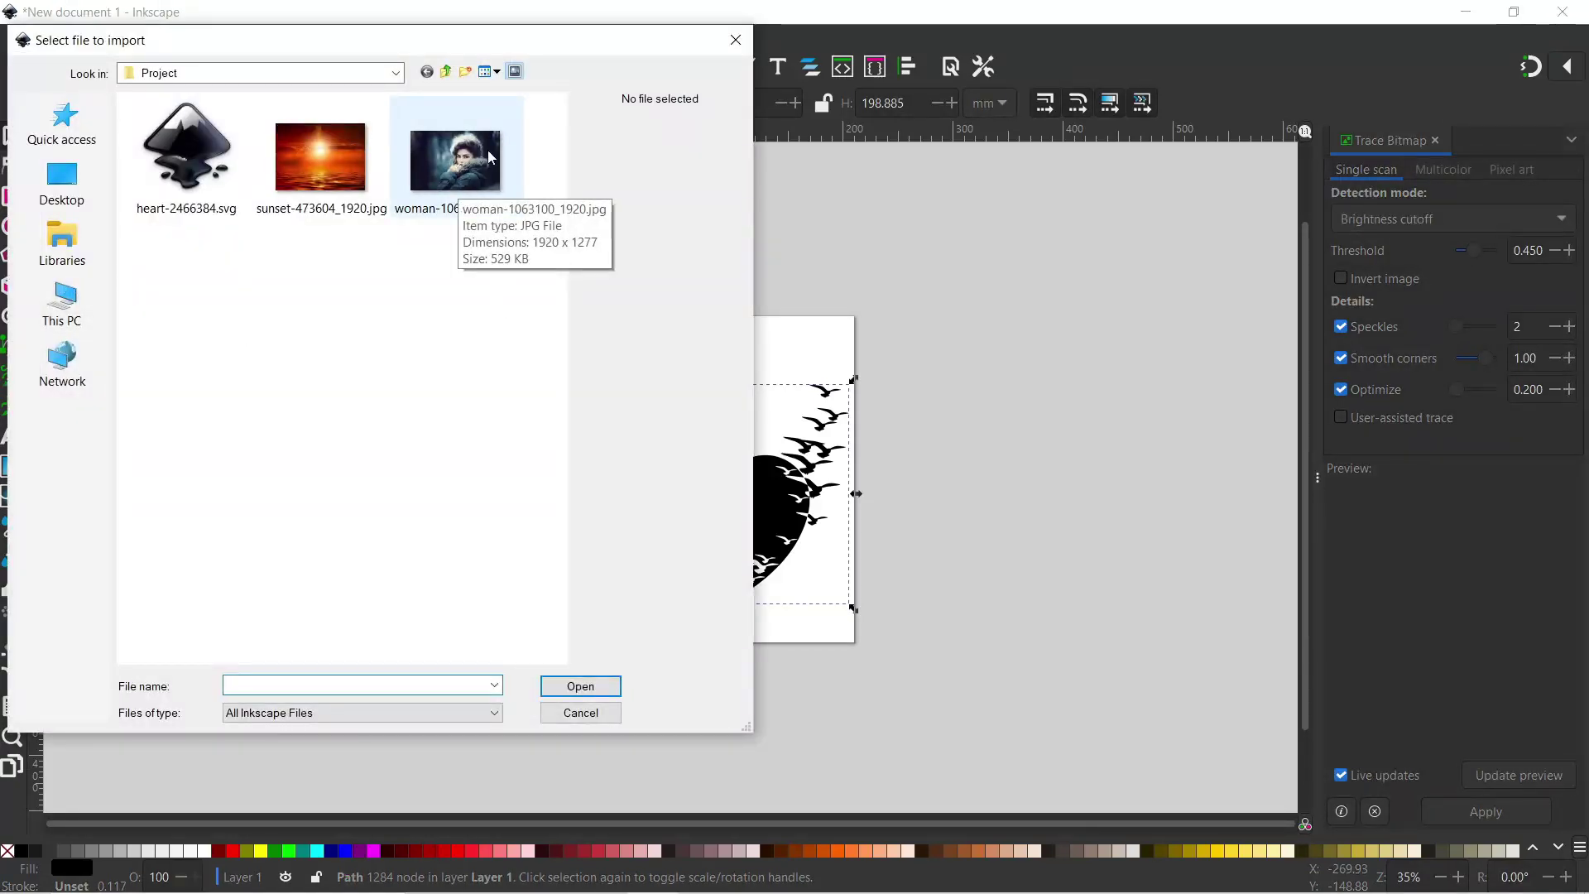
double_click(469, 172)
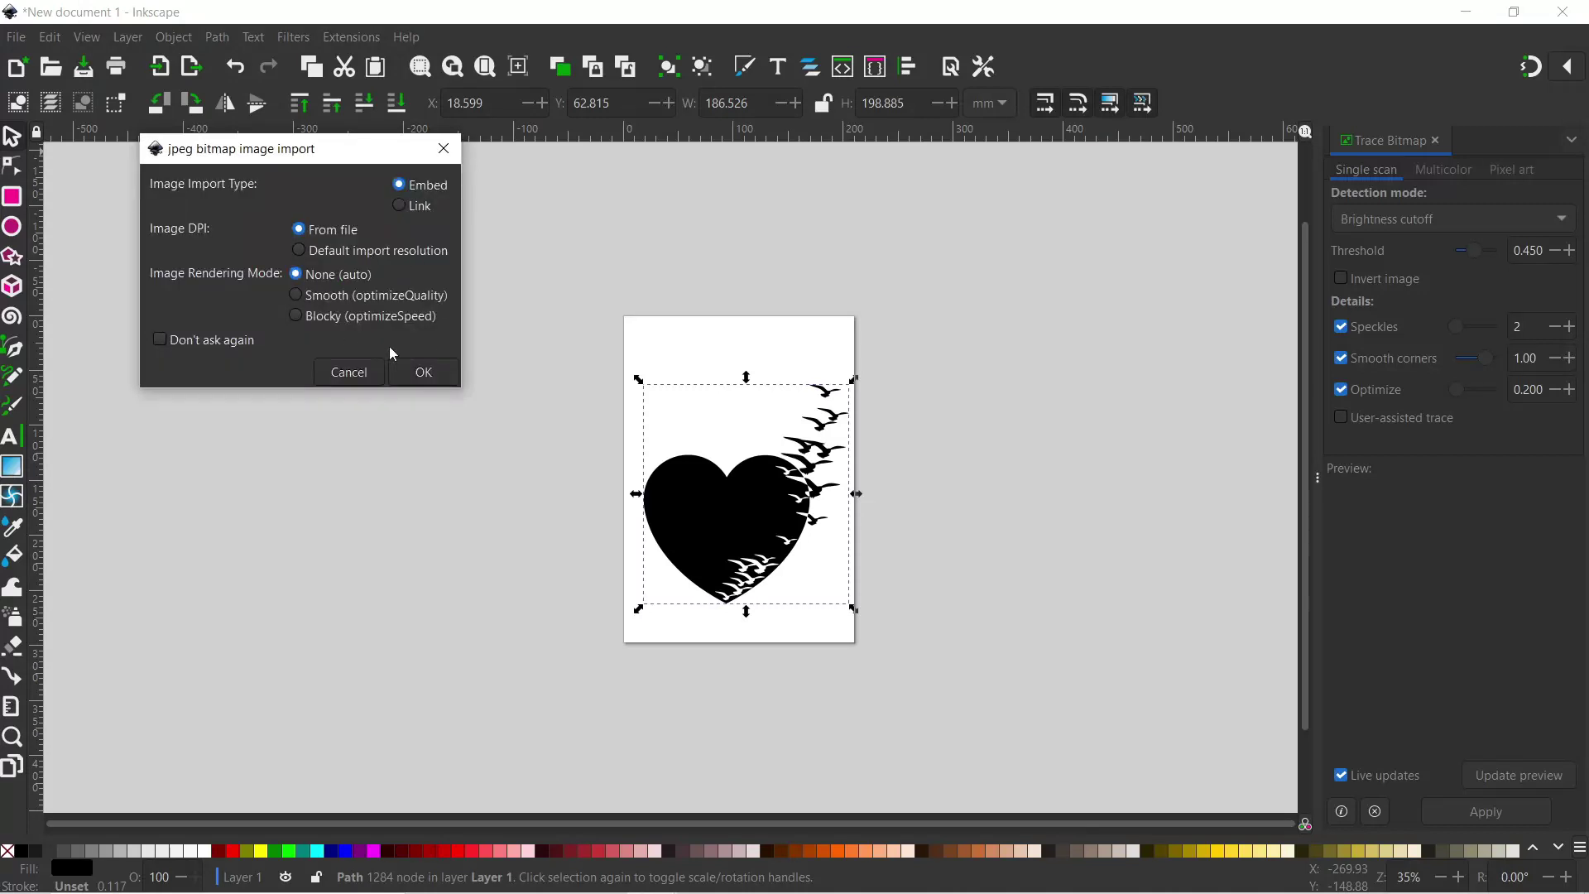
click(425, 375)
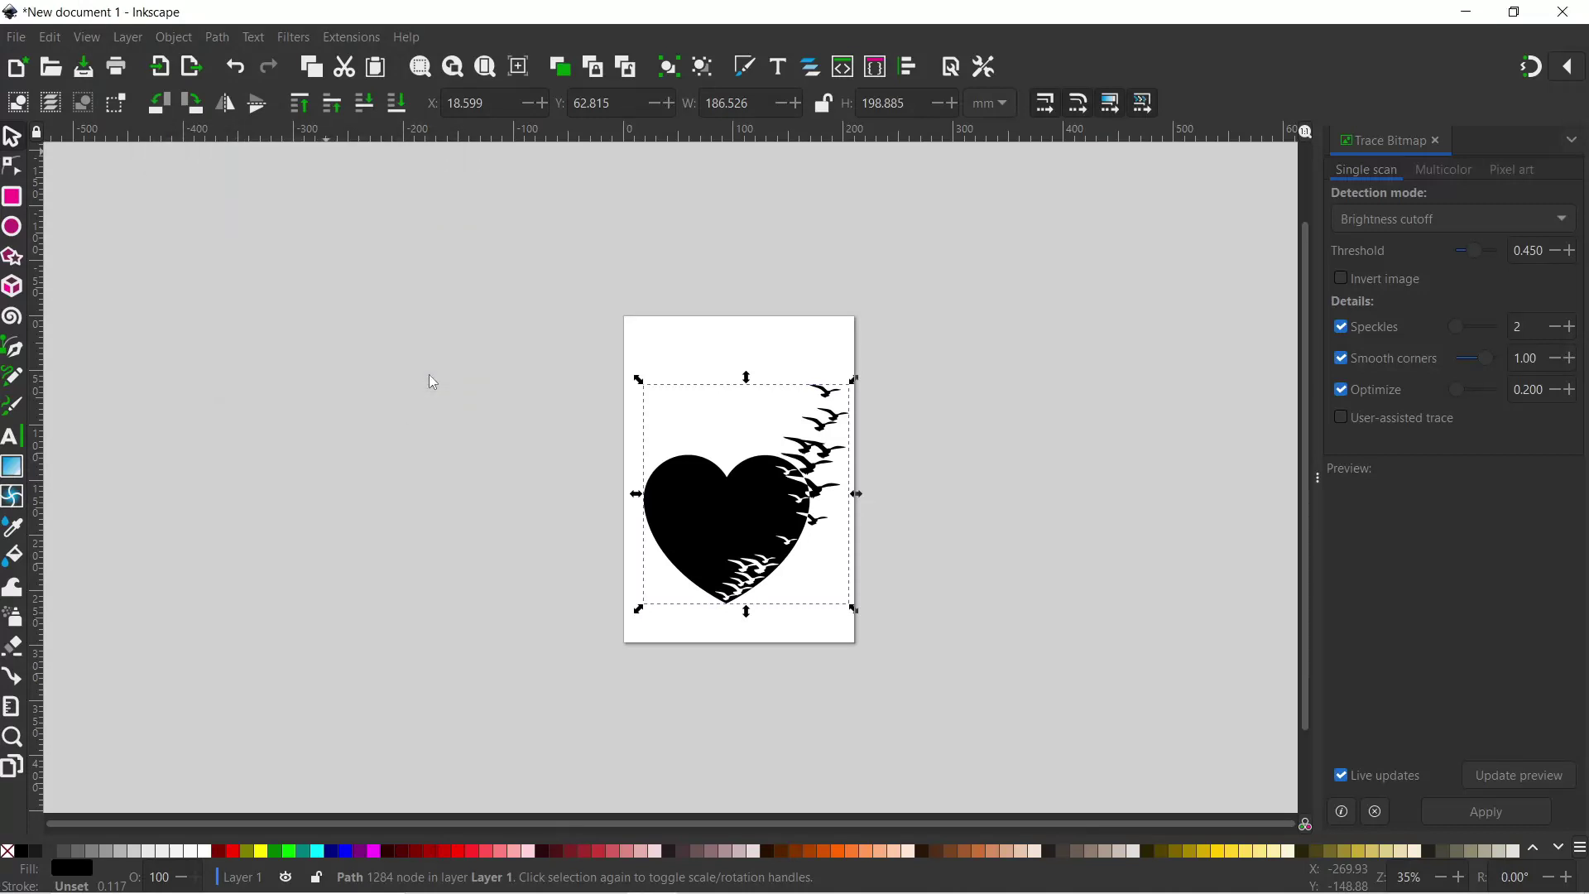
drag(526, 297, 372, 565)
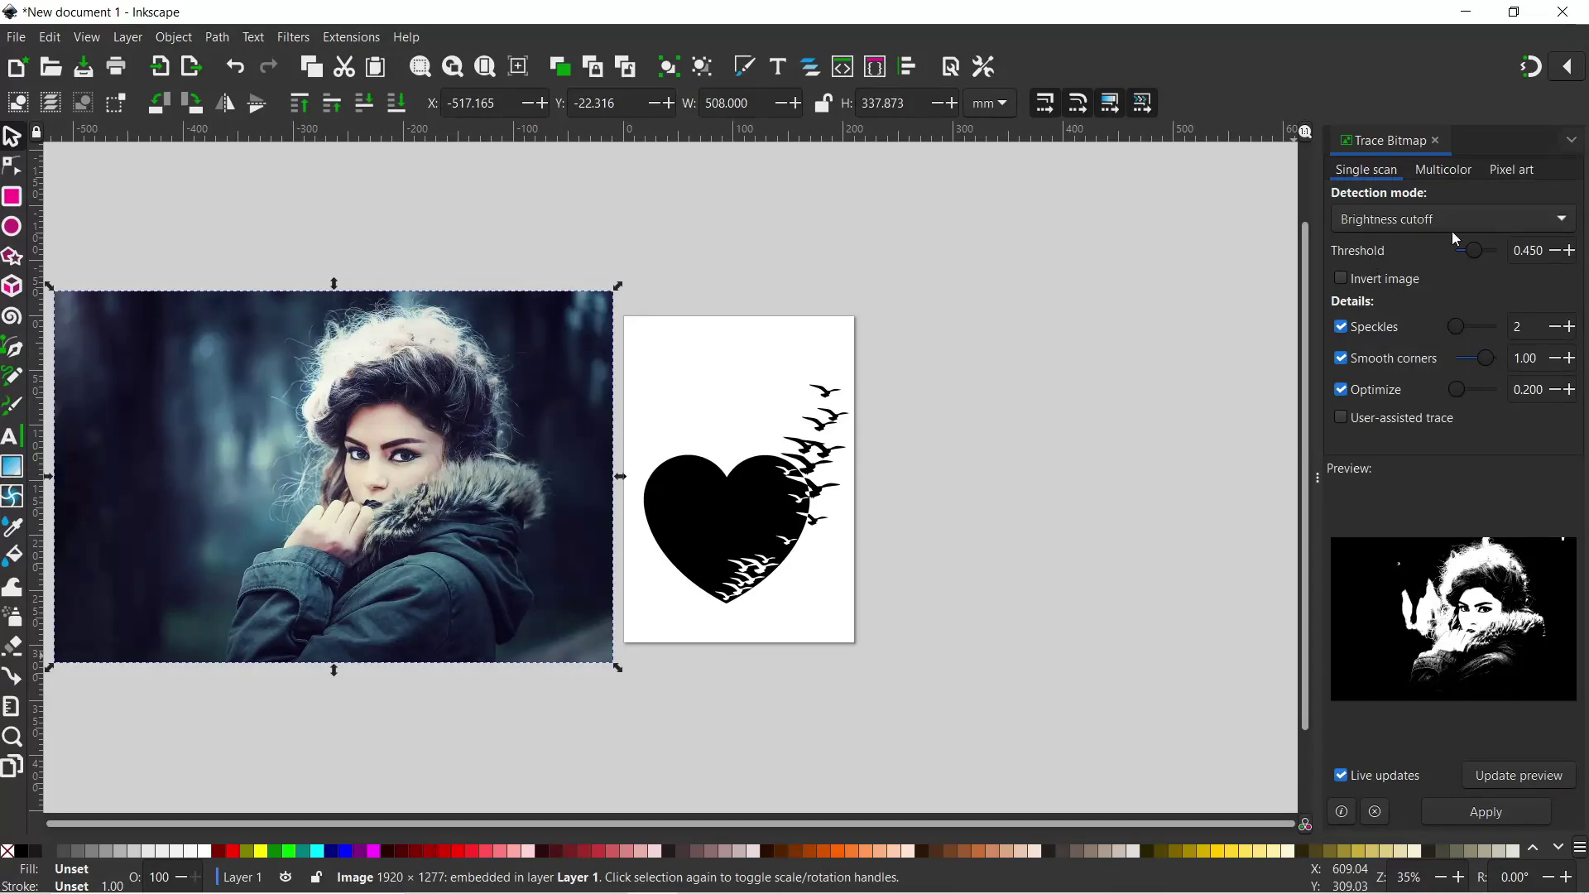
- Trace the portrait photo at threshold 0.574 with Invert image enabled
mouse_move(1477, 257)
mouse_down()
mouse_move(1493, 252)
mouse_move(1479, 255)
mouse_up()
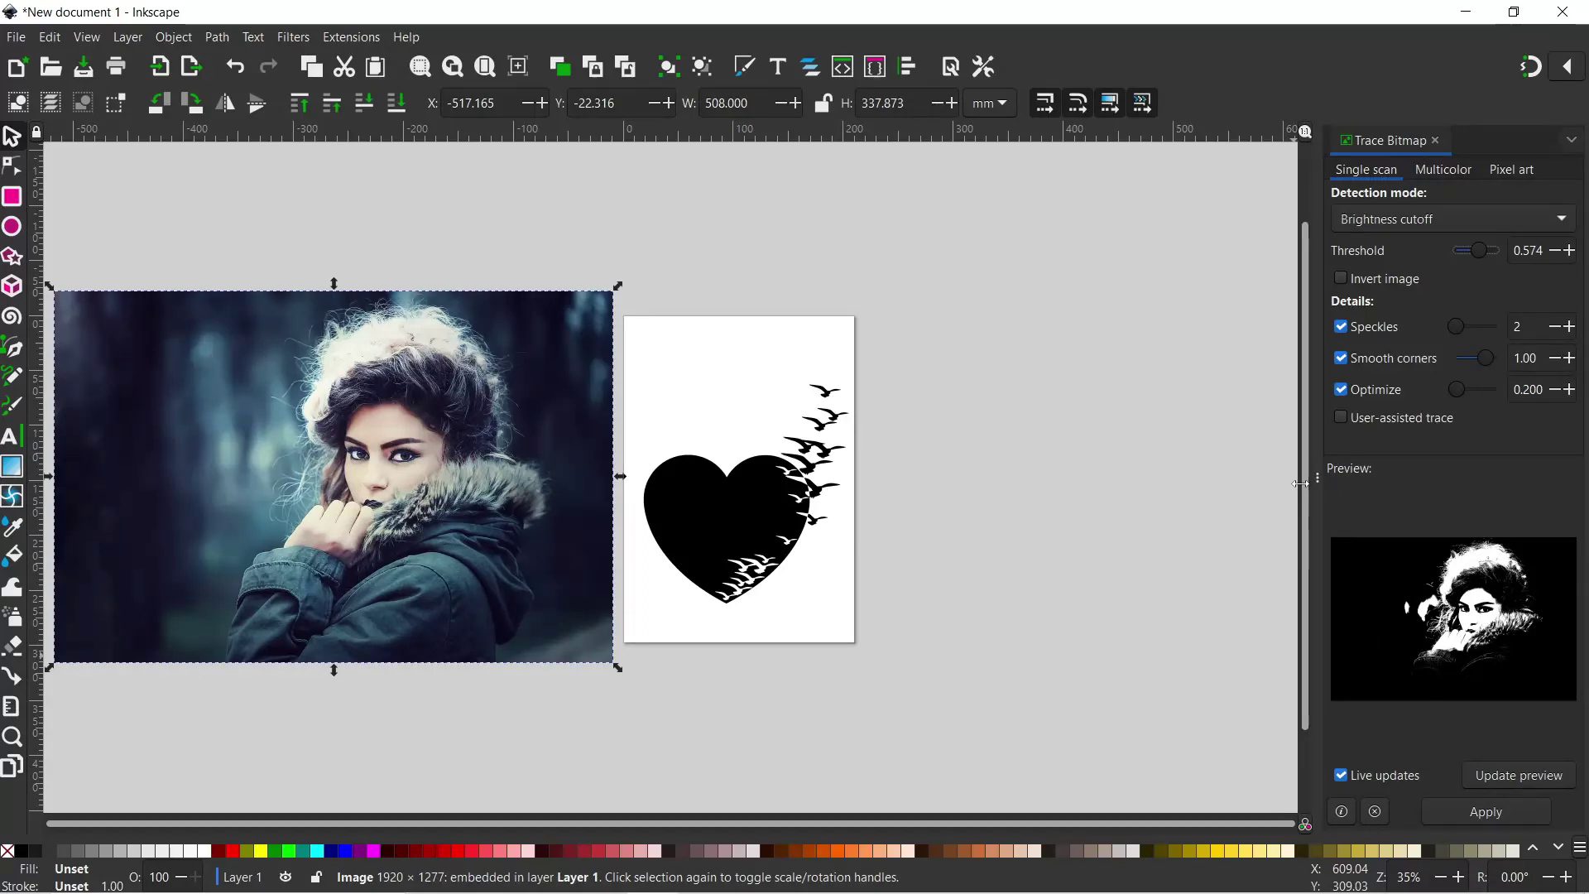
drag(1318, 484, 1116, 482)
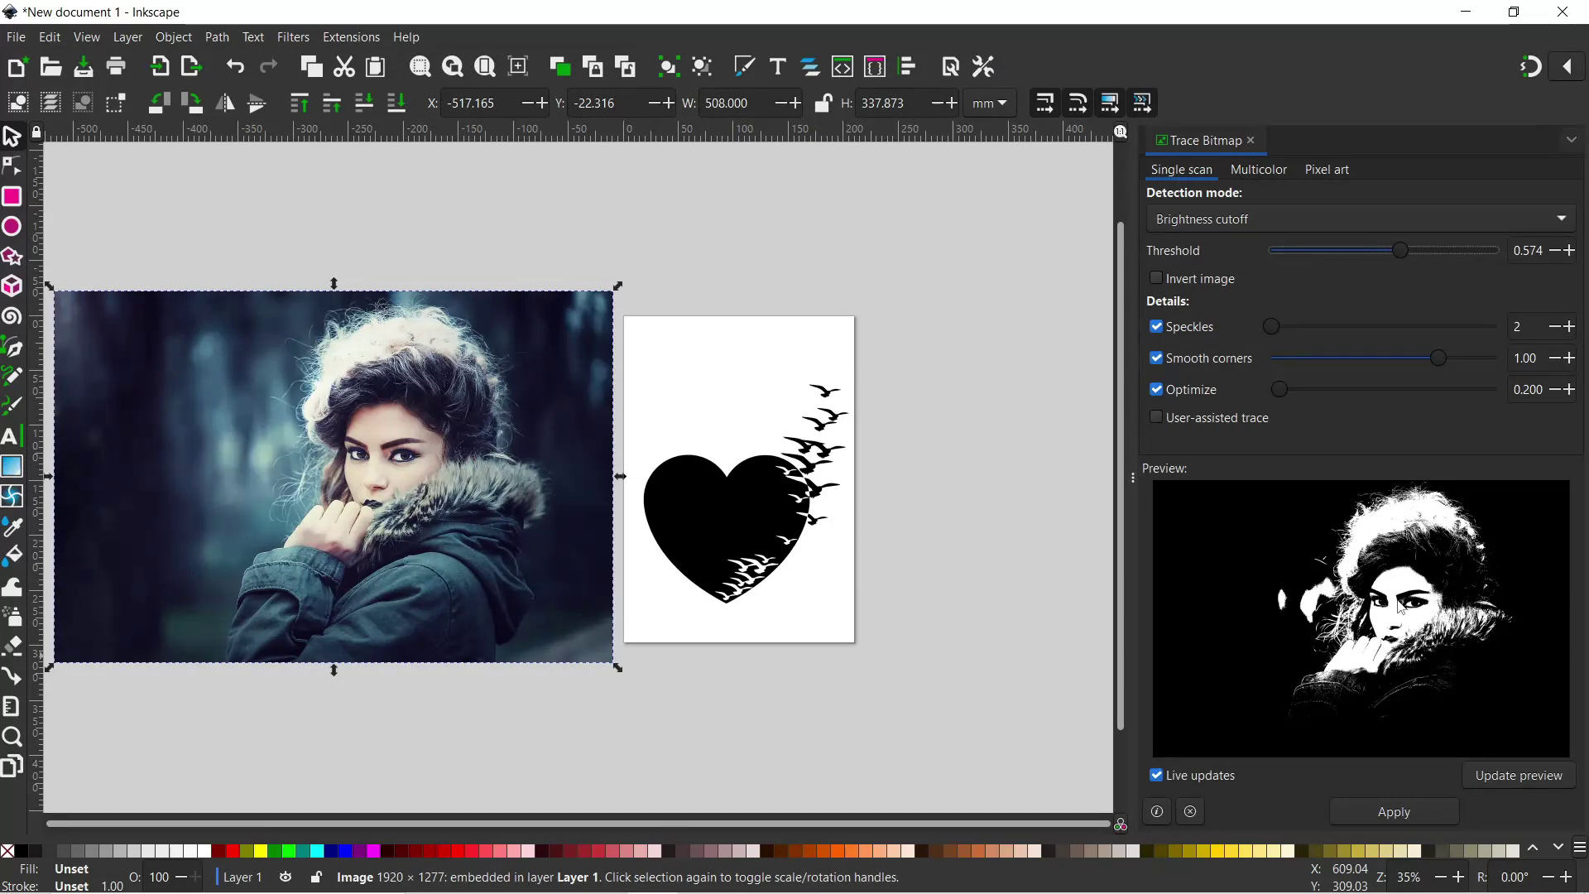
click(1159, 280)
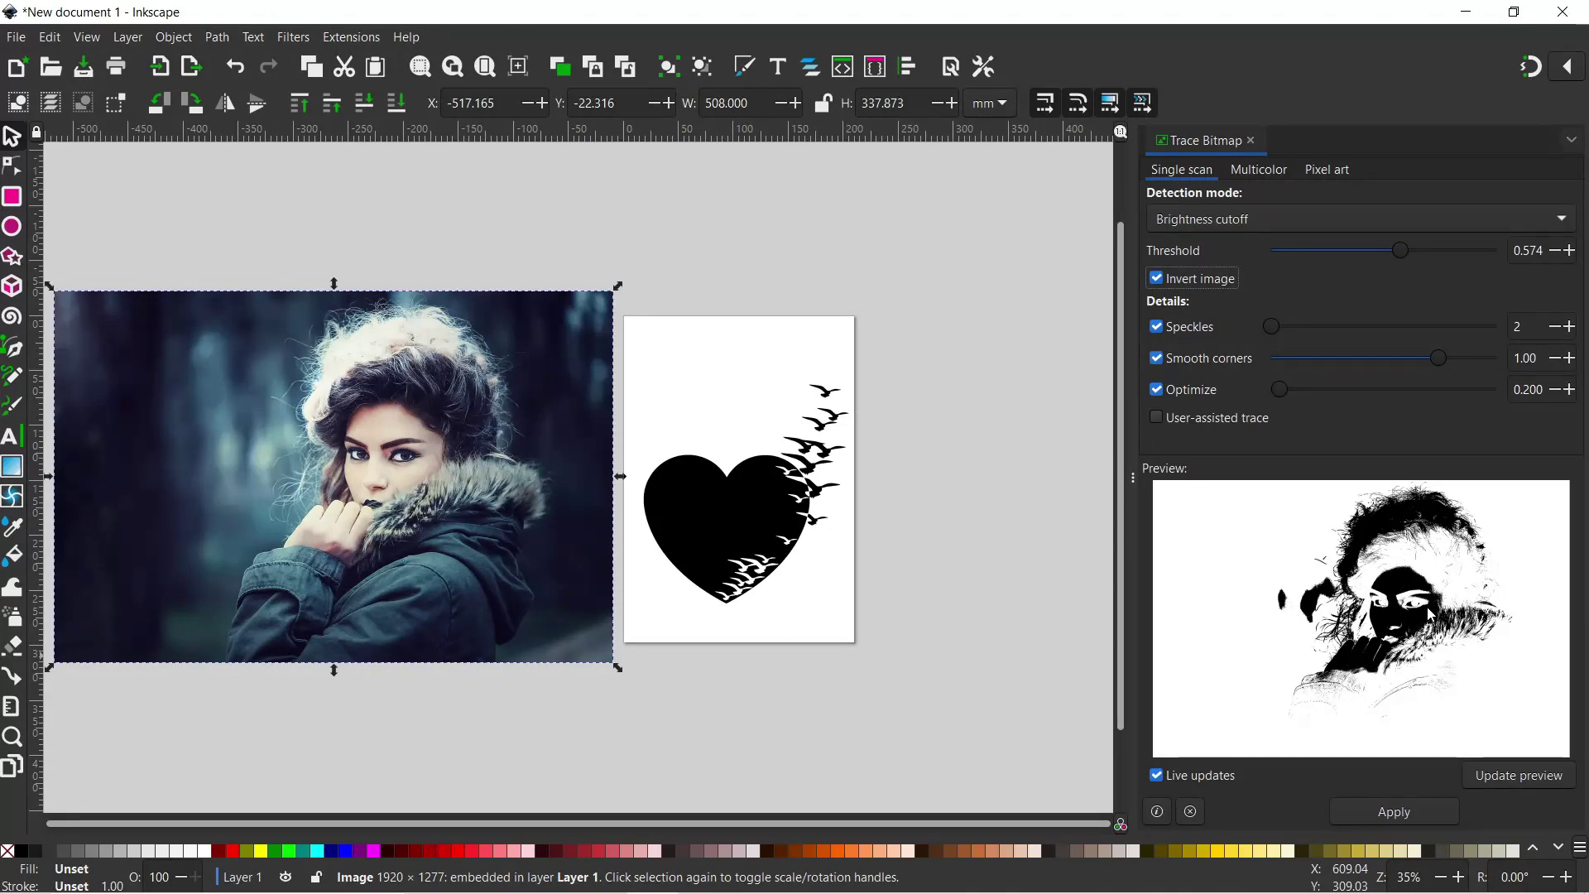
click(1406, 814)
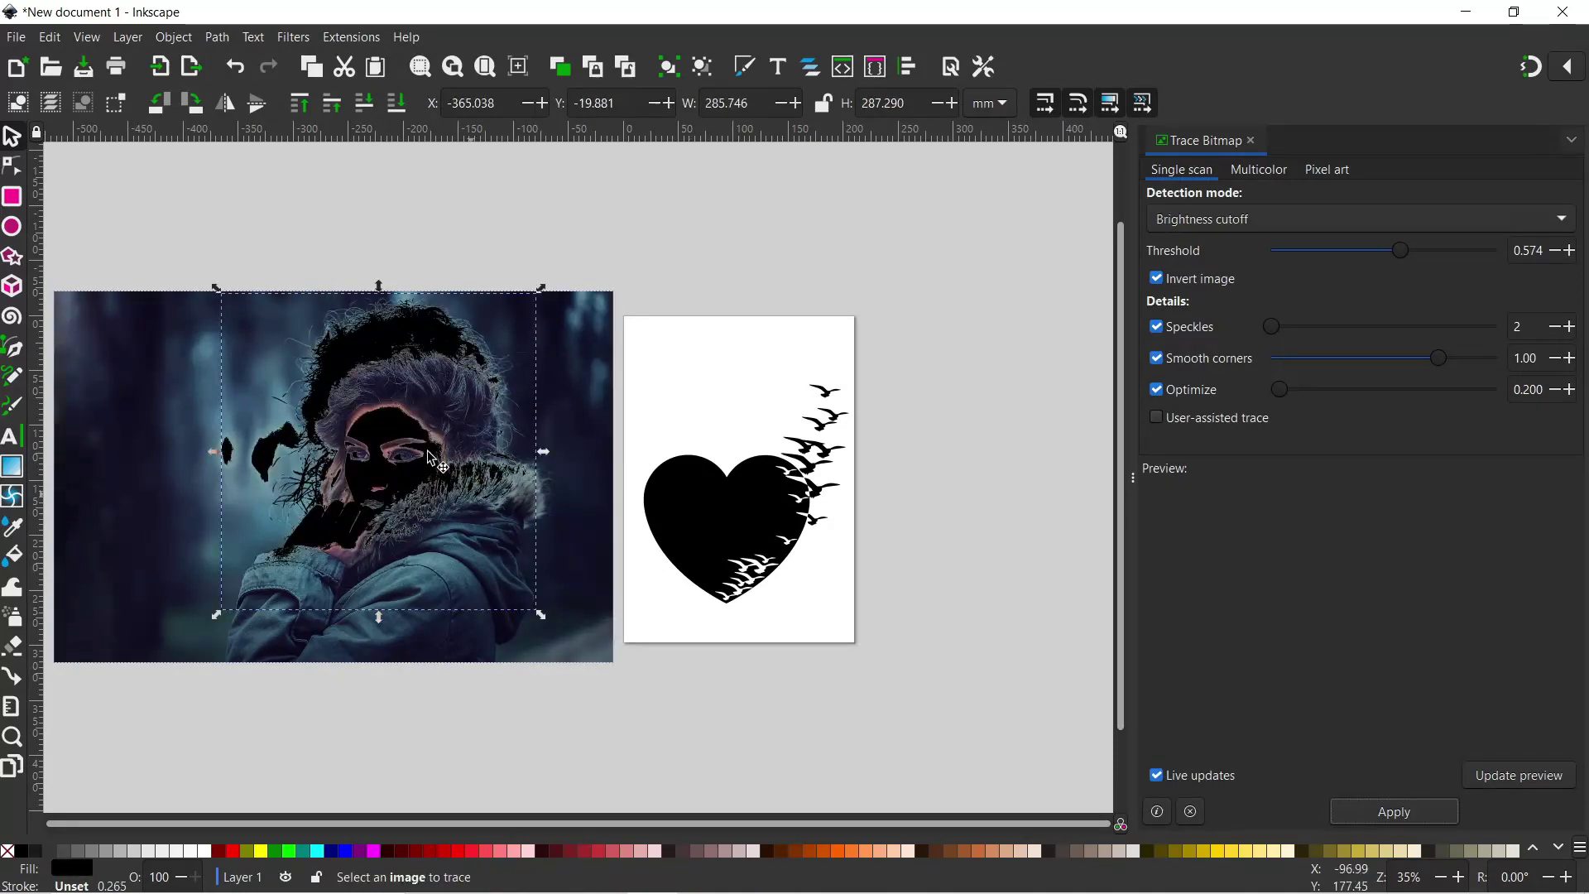
- Delete the portrait photo and fill its traced path with light pink
click(137, 464)
key(Delete)
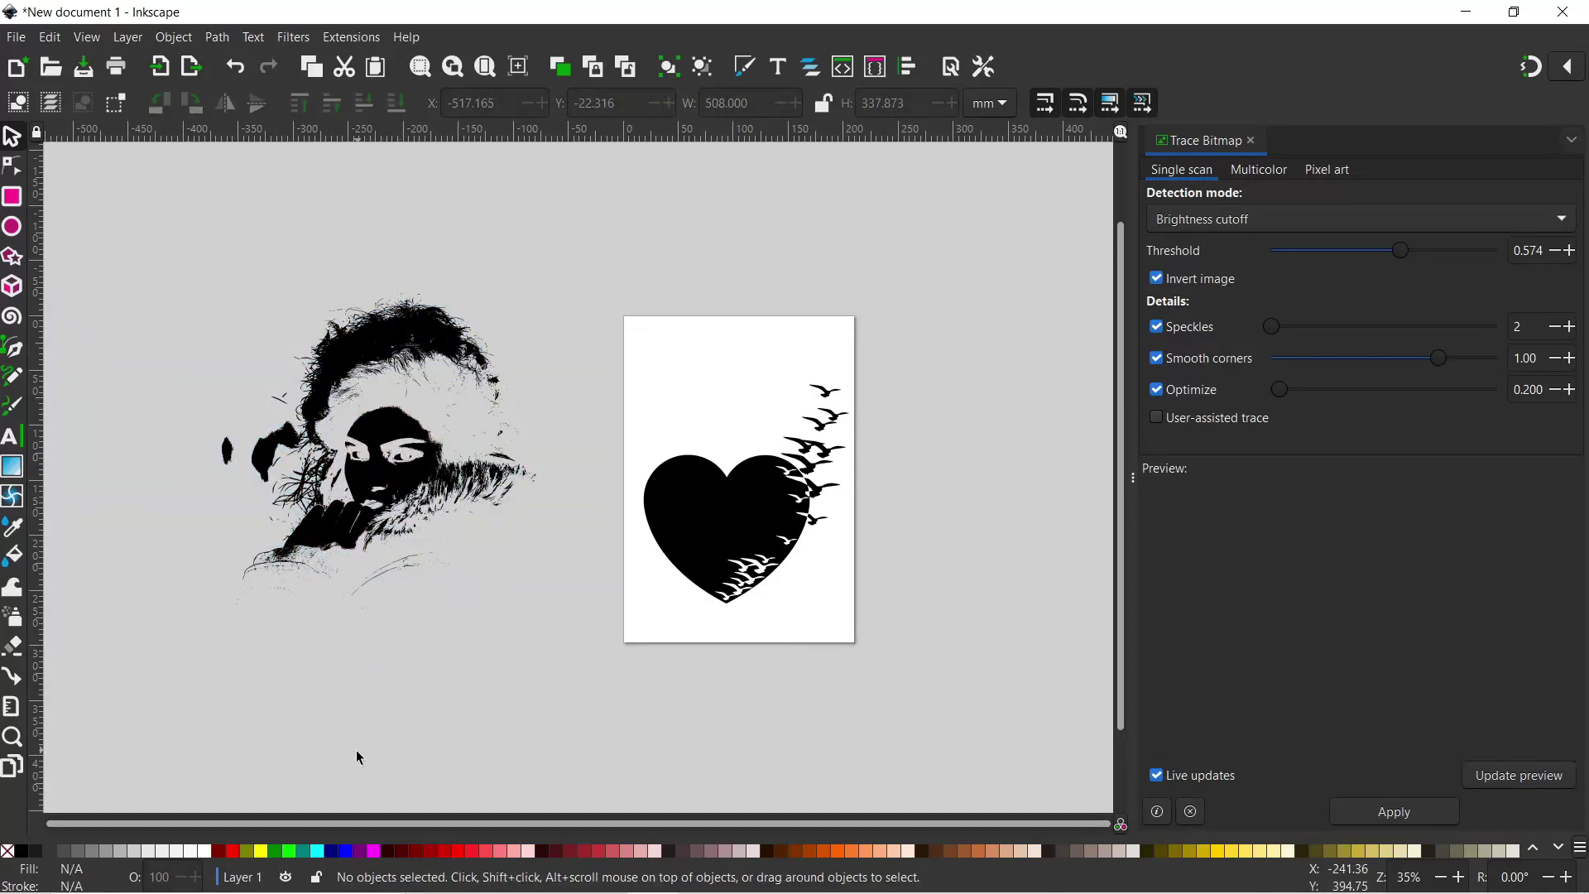
click(388, 432)
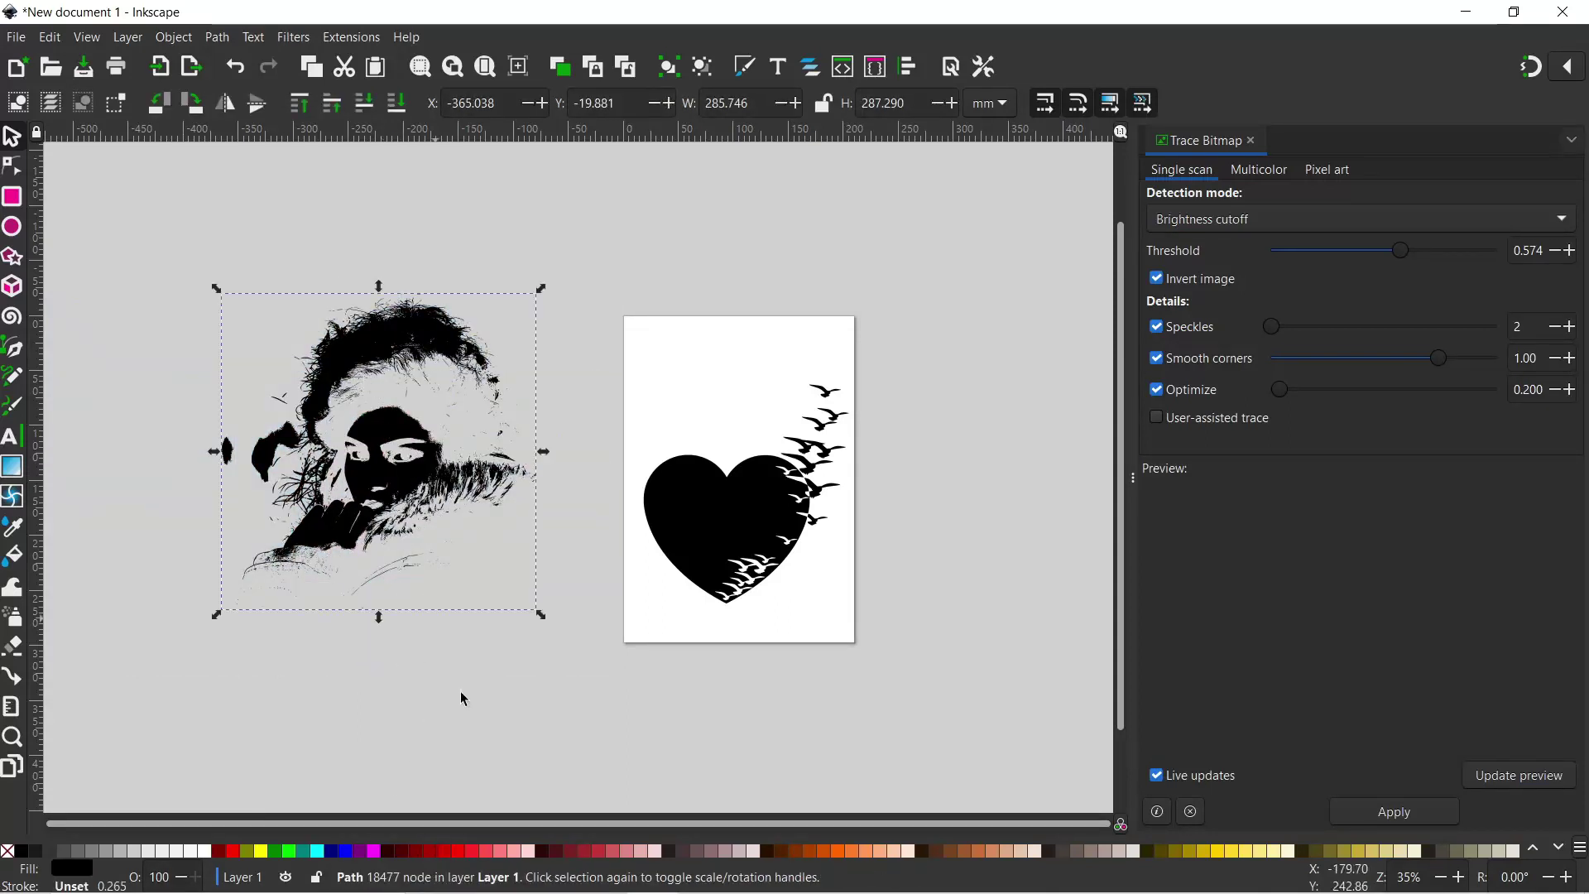
click(525, 850)
- Scale the pink portrait proportionally to 122.713 × 123.377 mm and place it inside the heart
mouse_move(396, 426)
mouse_down()
mouse_move(742, 523)
mouse_move(725, 508)
mouse_up()
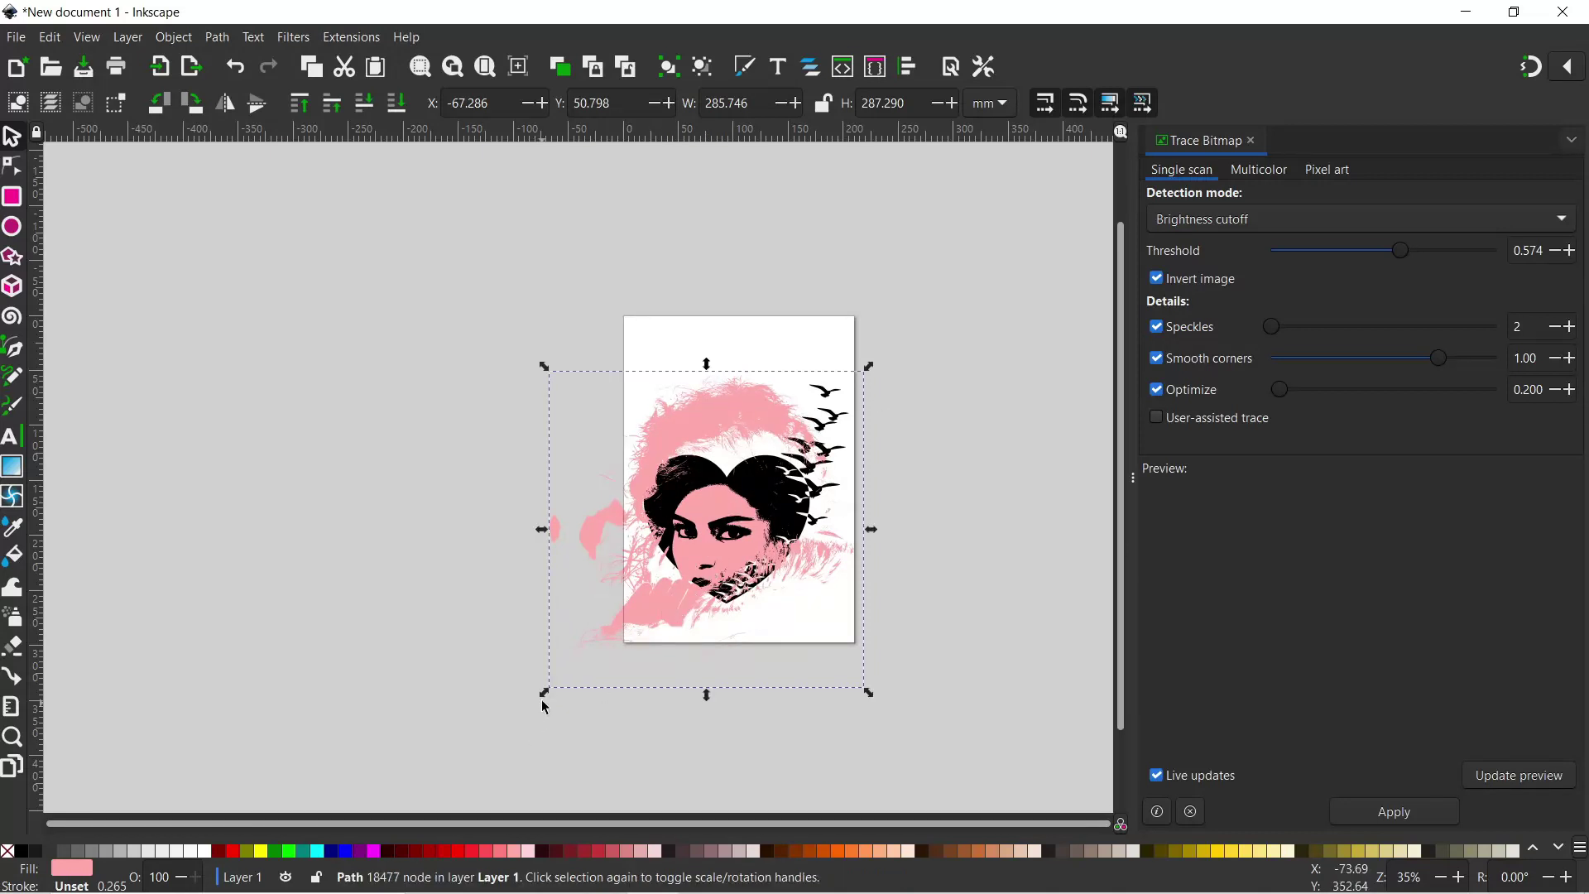
key(ctrl)
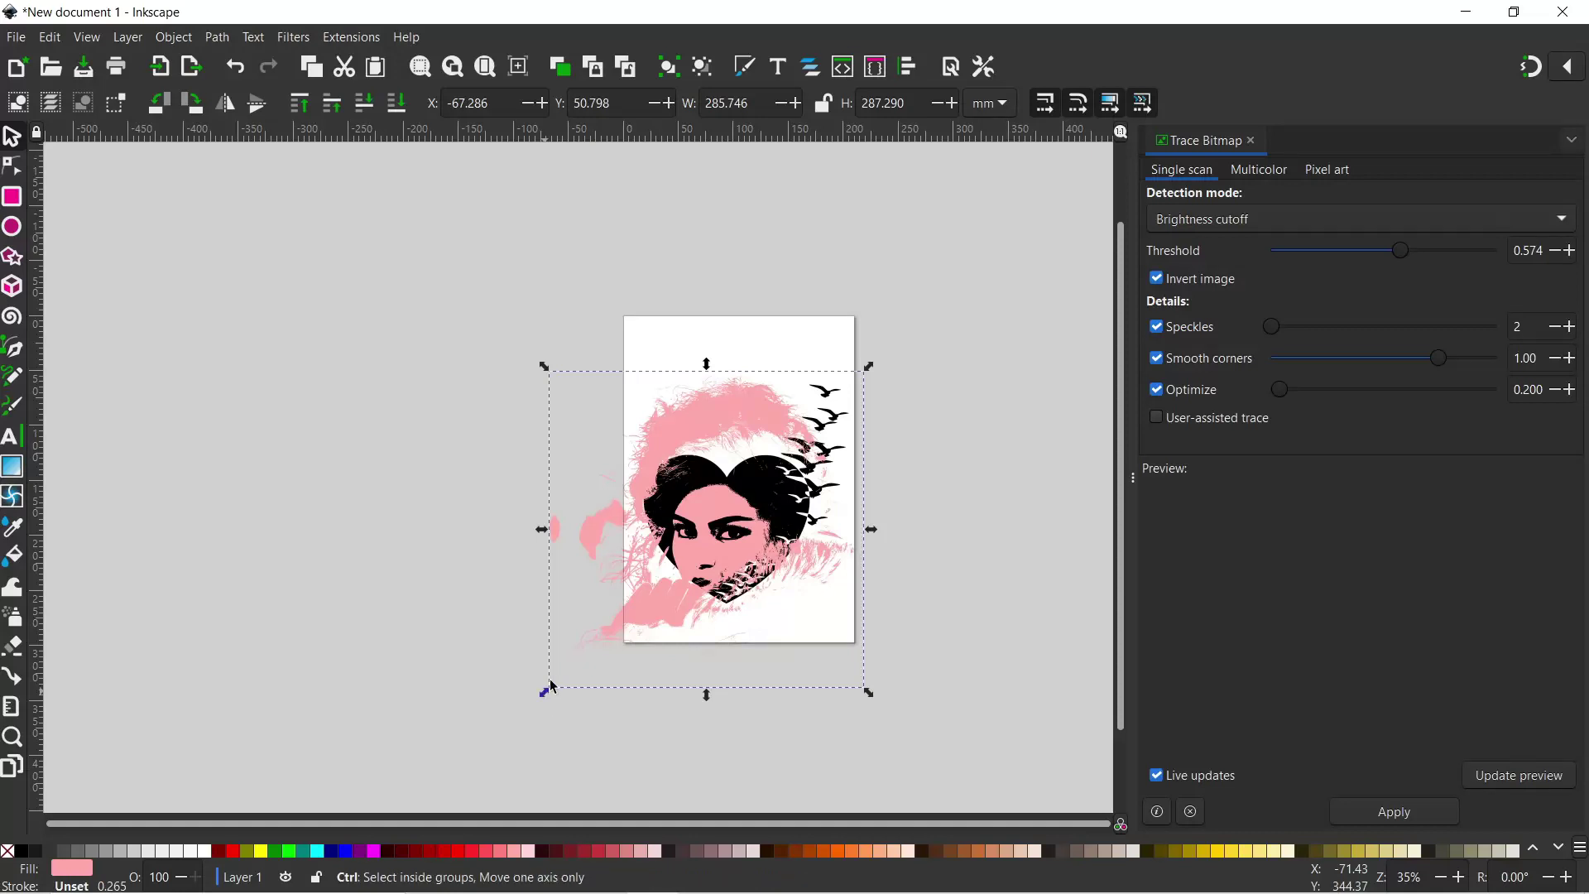
drag(553, 687, 729, 506)
drag(809, 456, 743, 553)
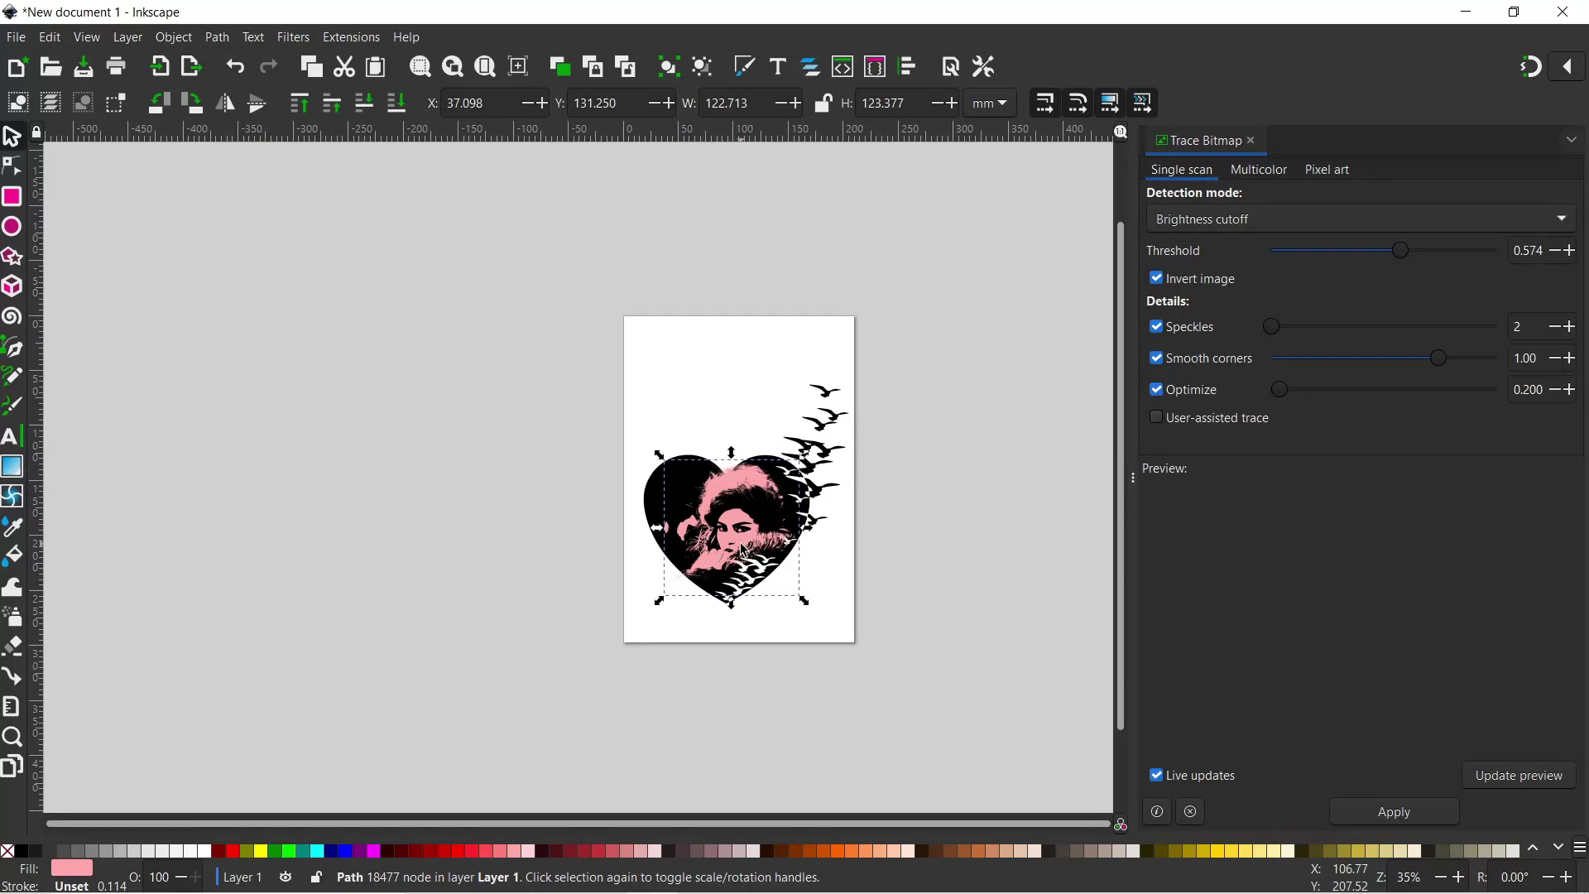
- Subtract the pink portrait from the black heart with Path > Difference and shift the result slightly
scroll(742, 553, up, 3)
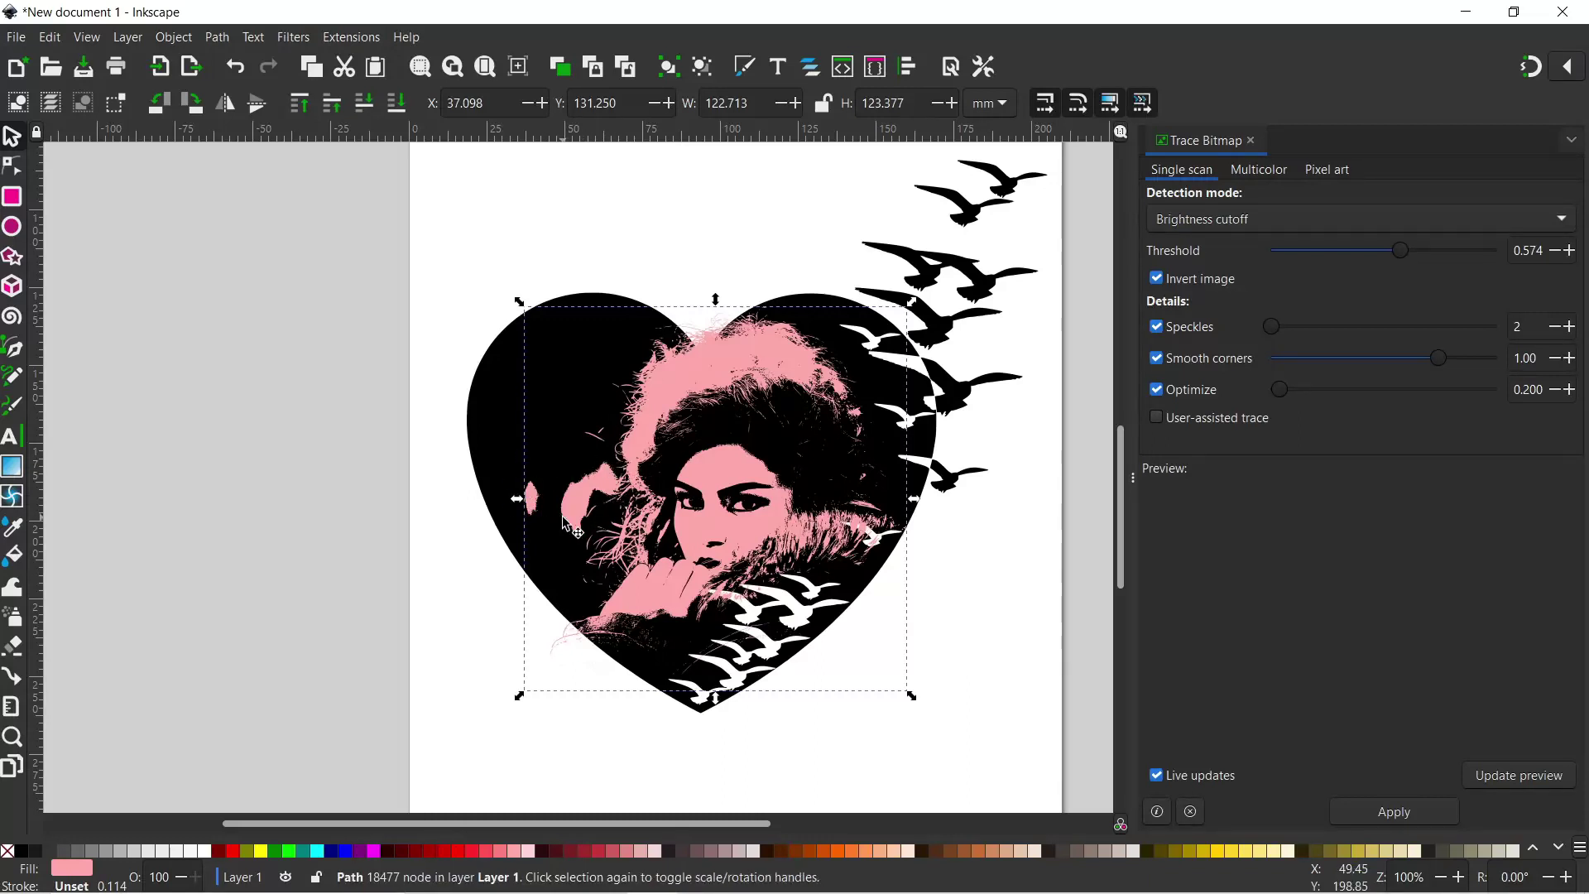
shift+click(499, 426)
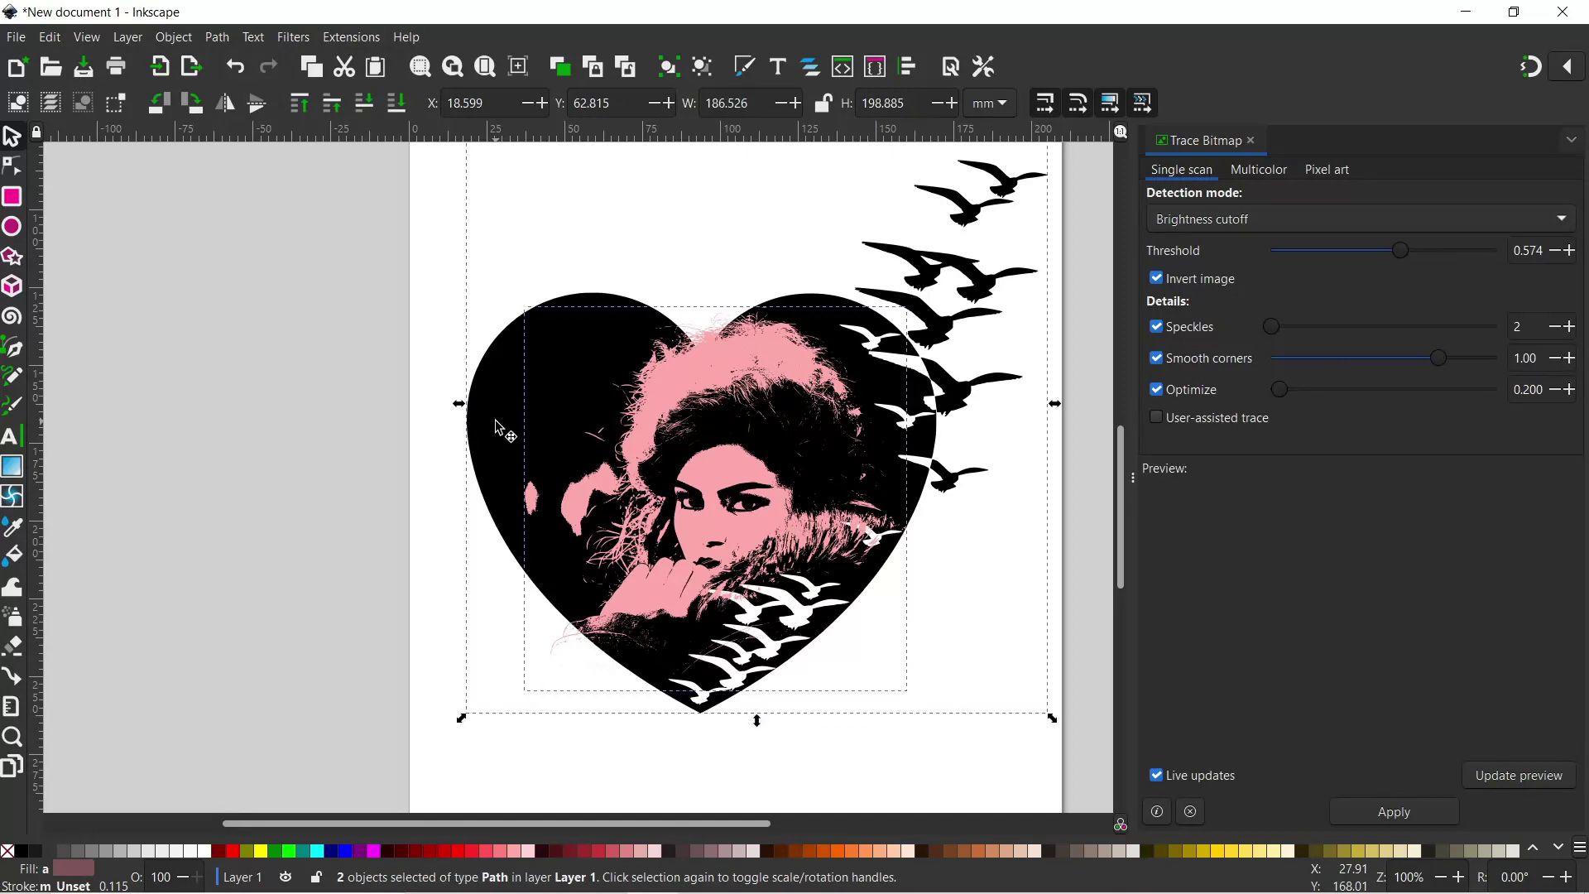
click(218, 37)
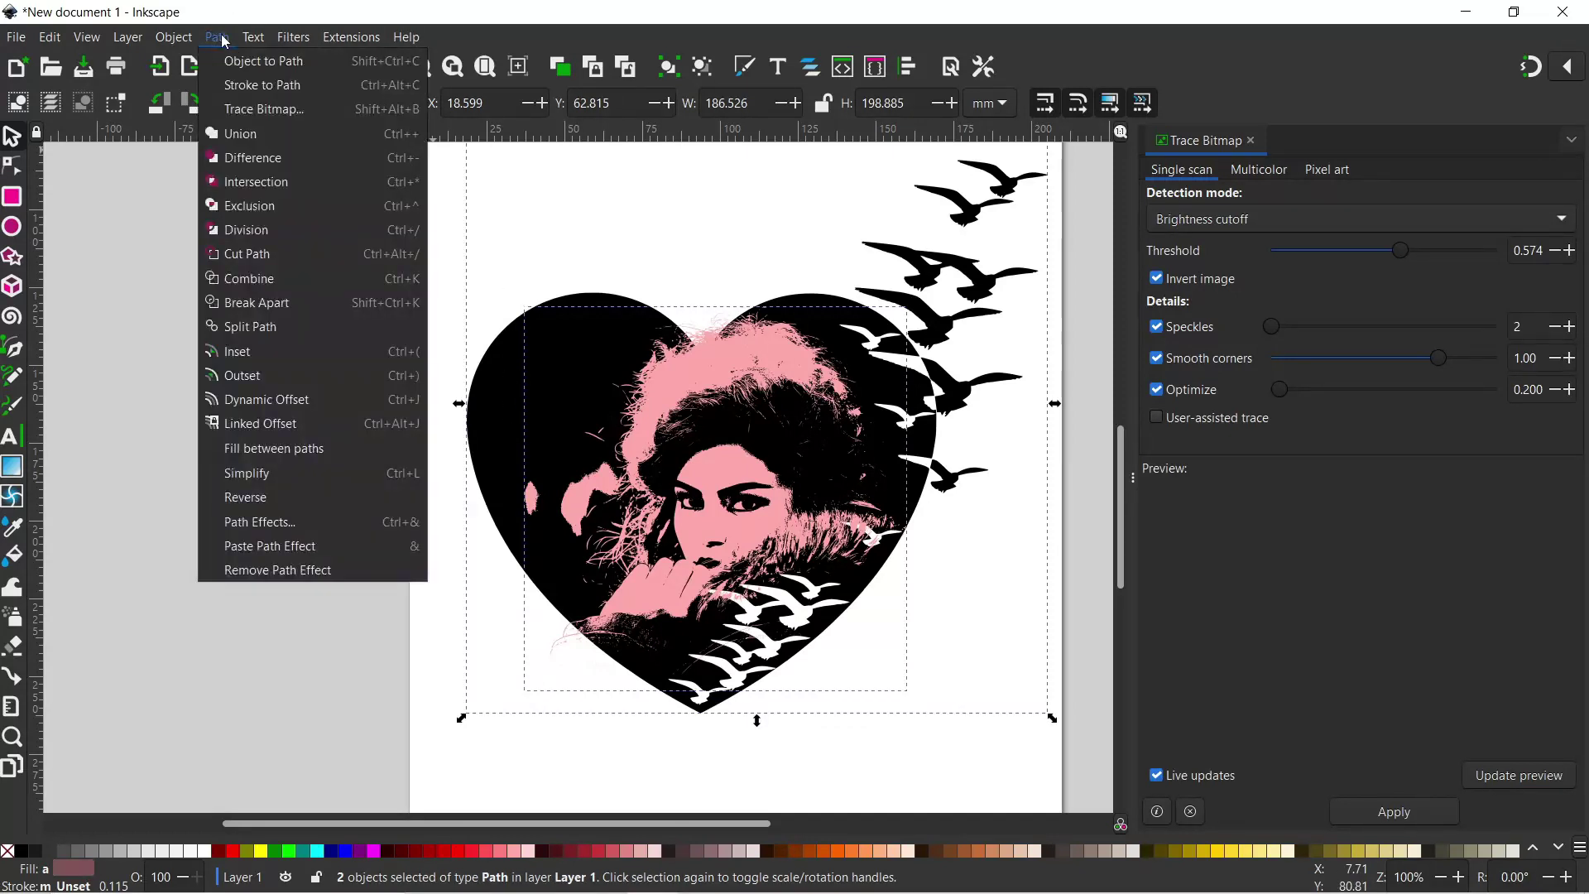
click(256, 159)
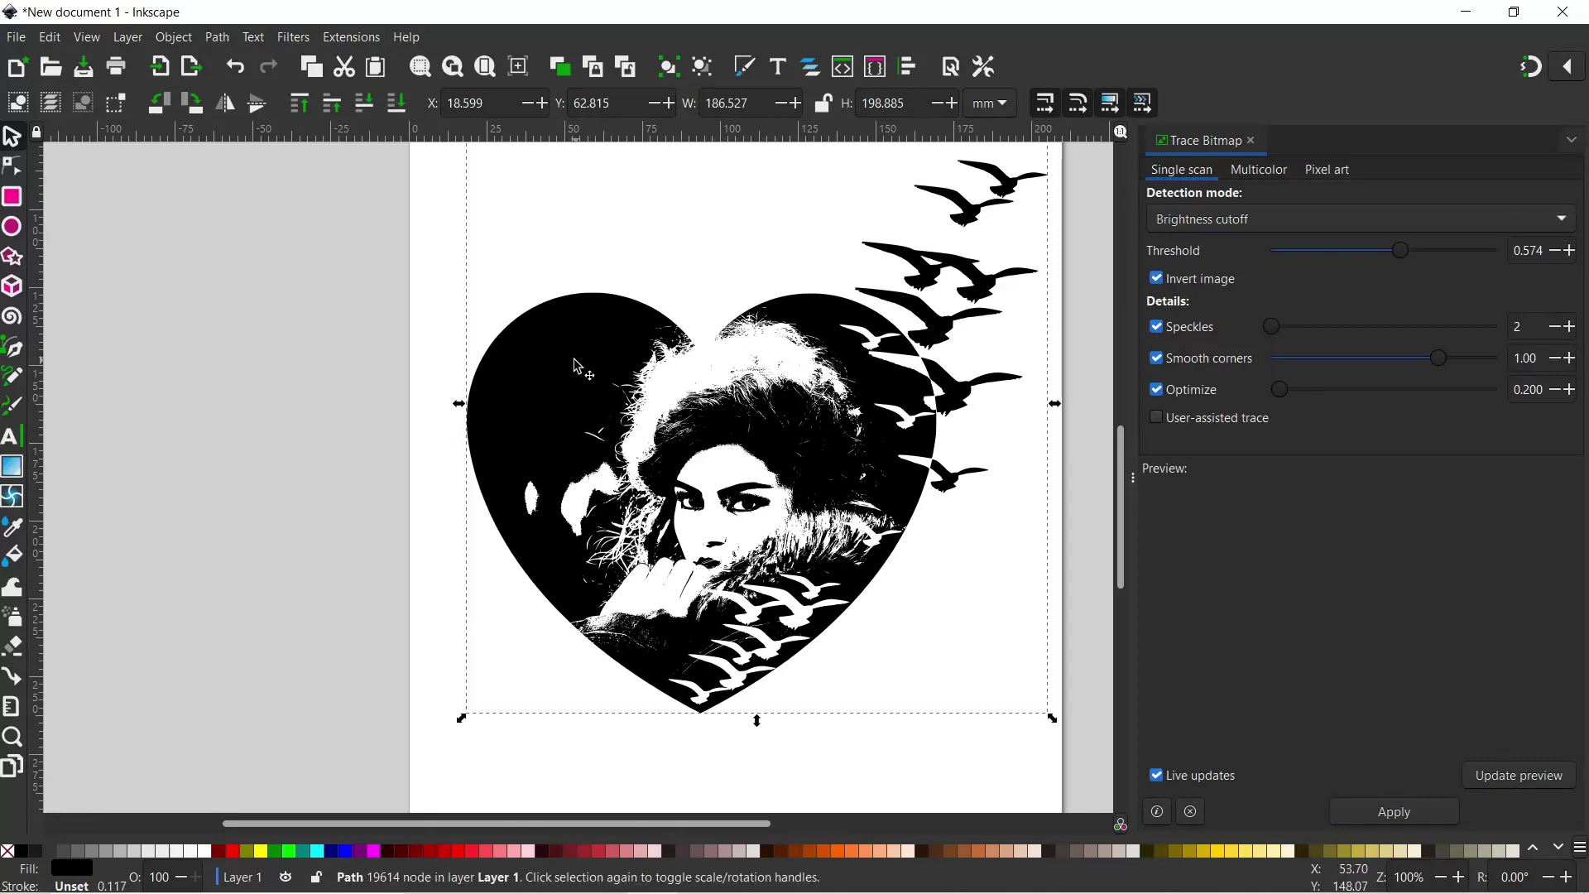
mouse_move(553, 360)
mouse_down()
mouse_move(330, 400)
mouse_move(625, 400)
mouse_move(589, 390)
mouse_up()
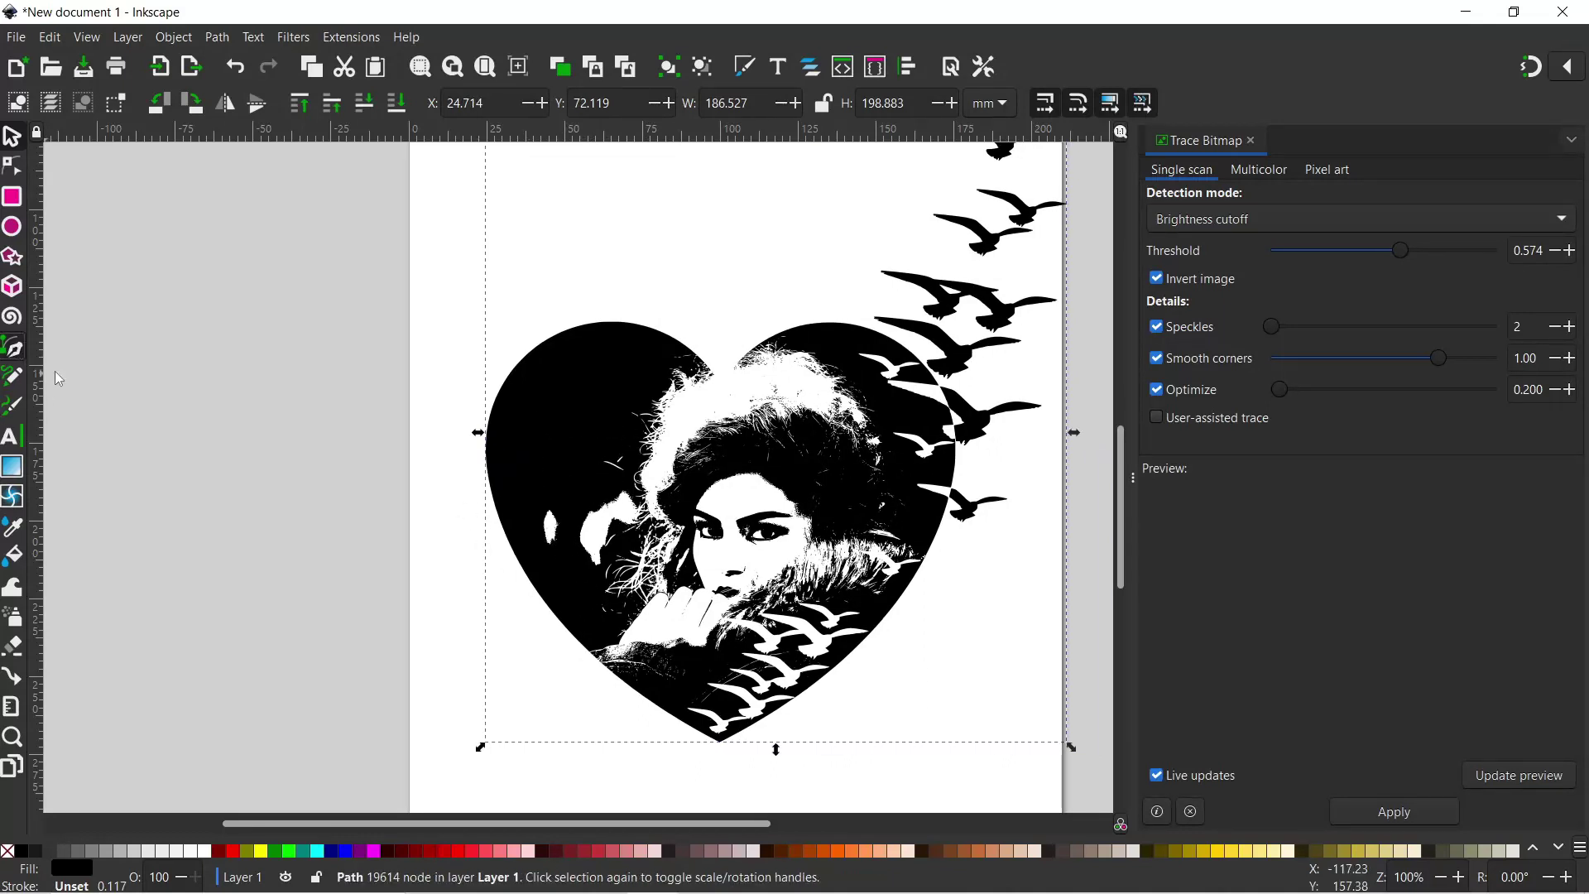
- Draw a closed Pen shape covering the white patches on the heart's left side
click(573, 434)
click(633, 455)
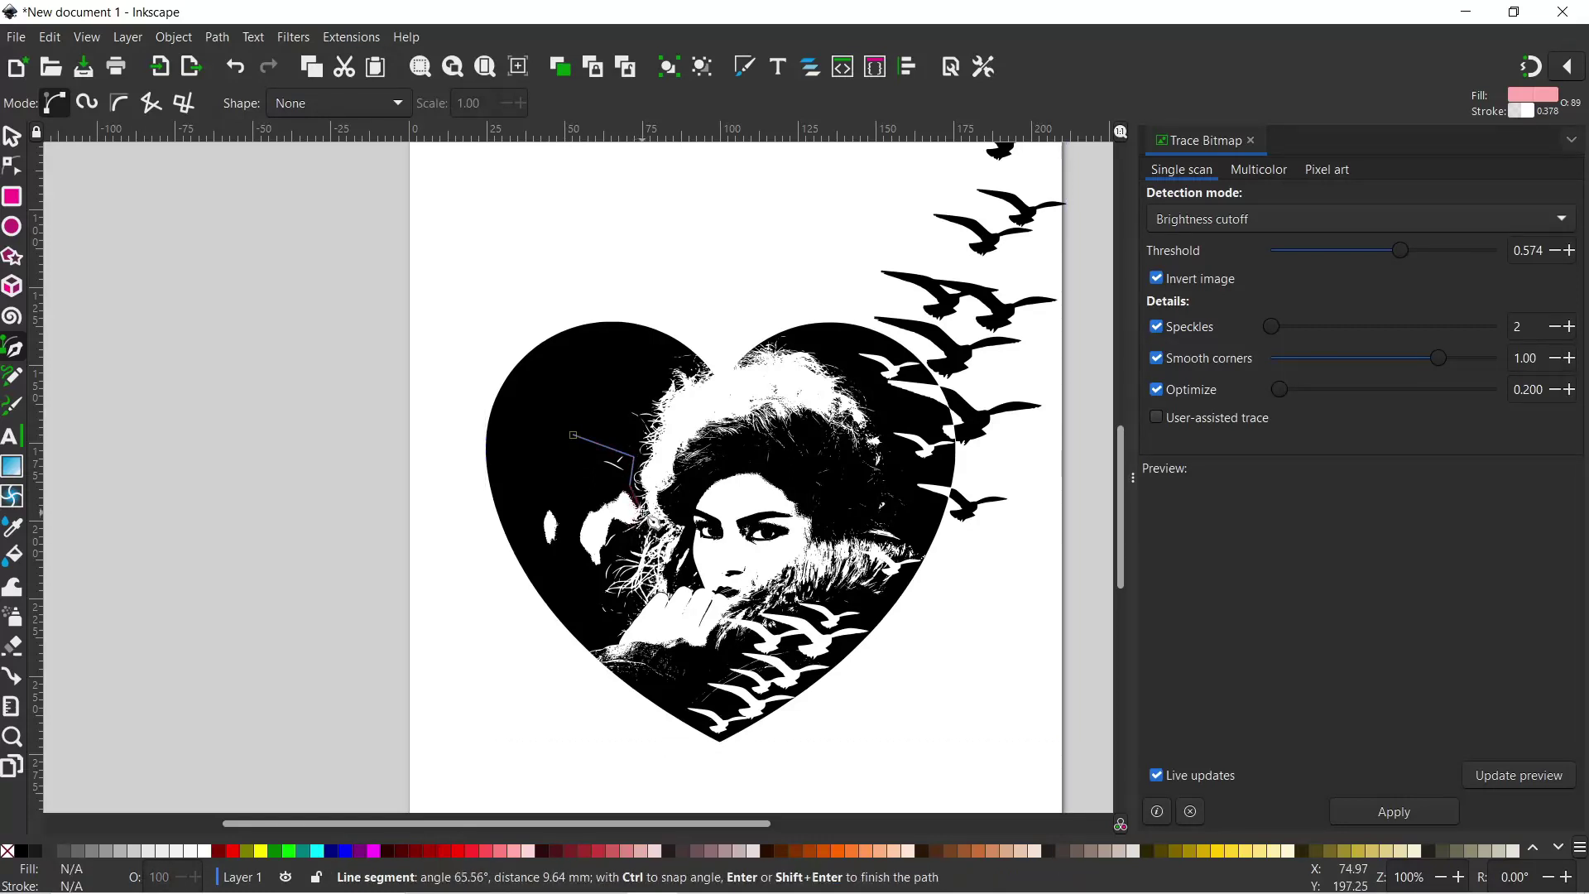
click(639, 499)
click(600, 578)
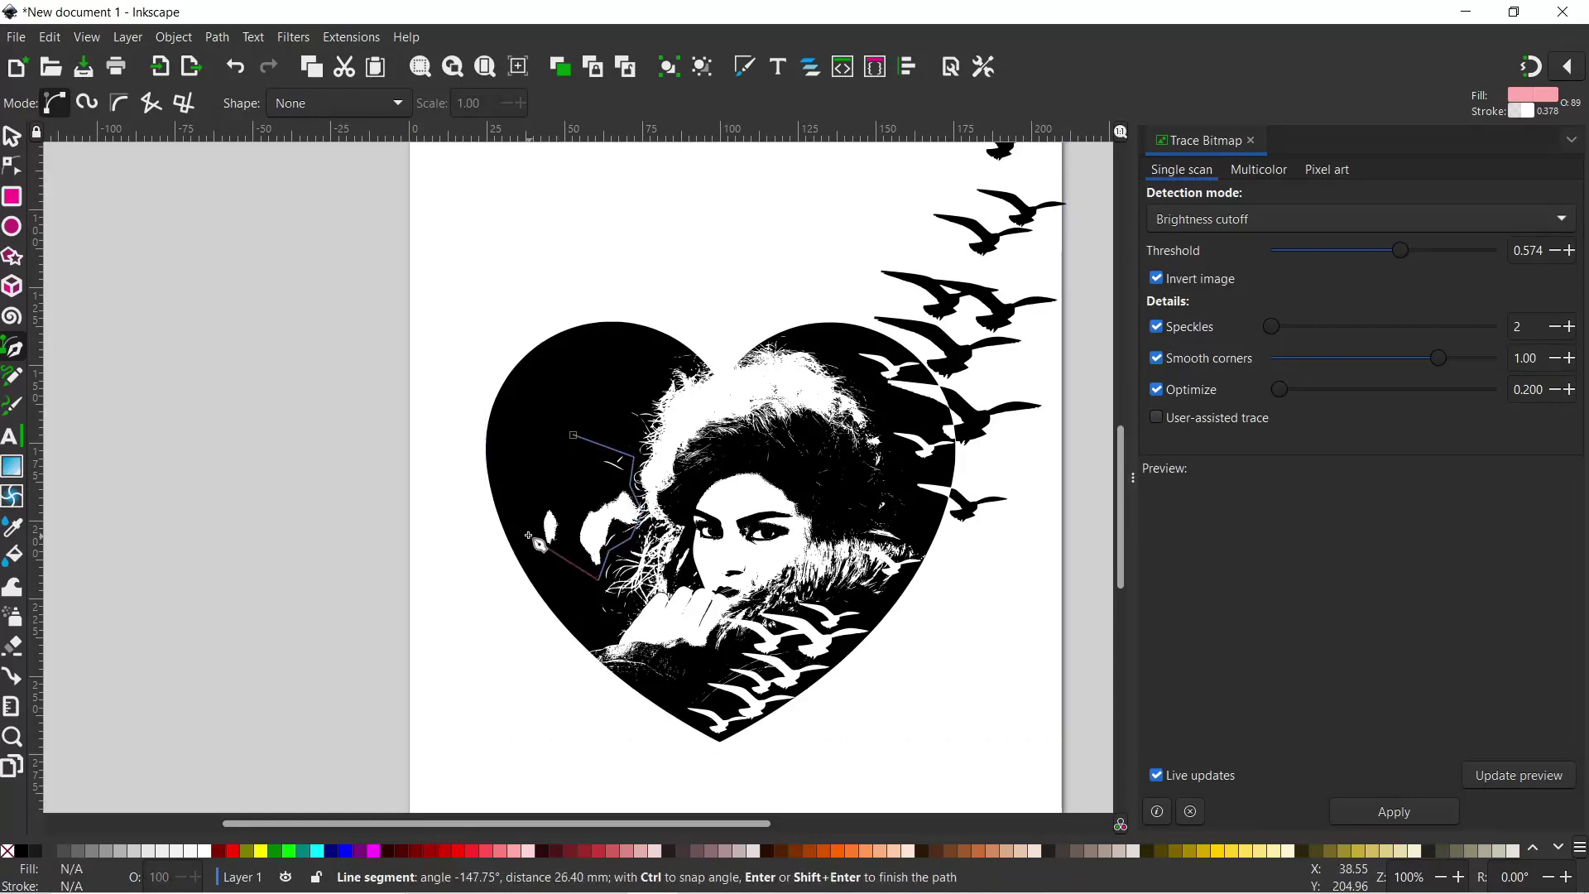
click(530, 537)
click(574, 435)
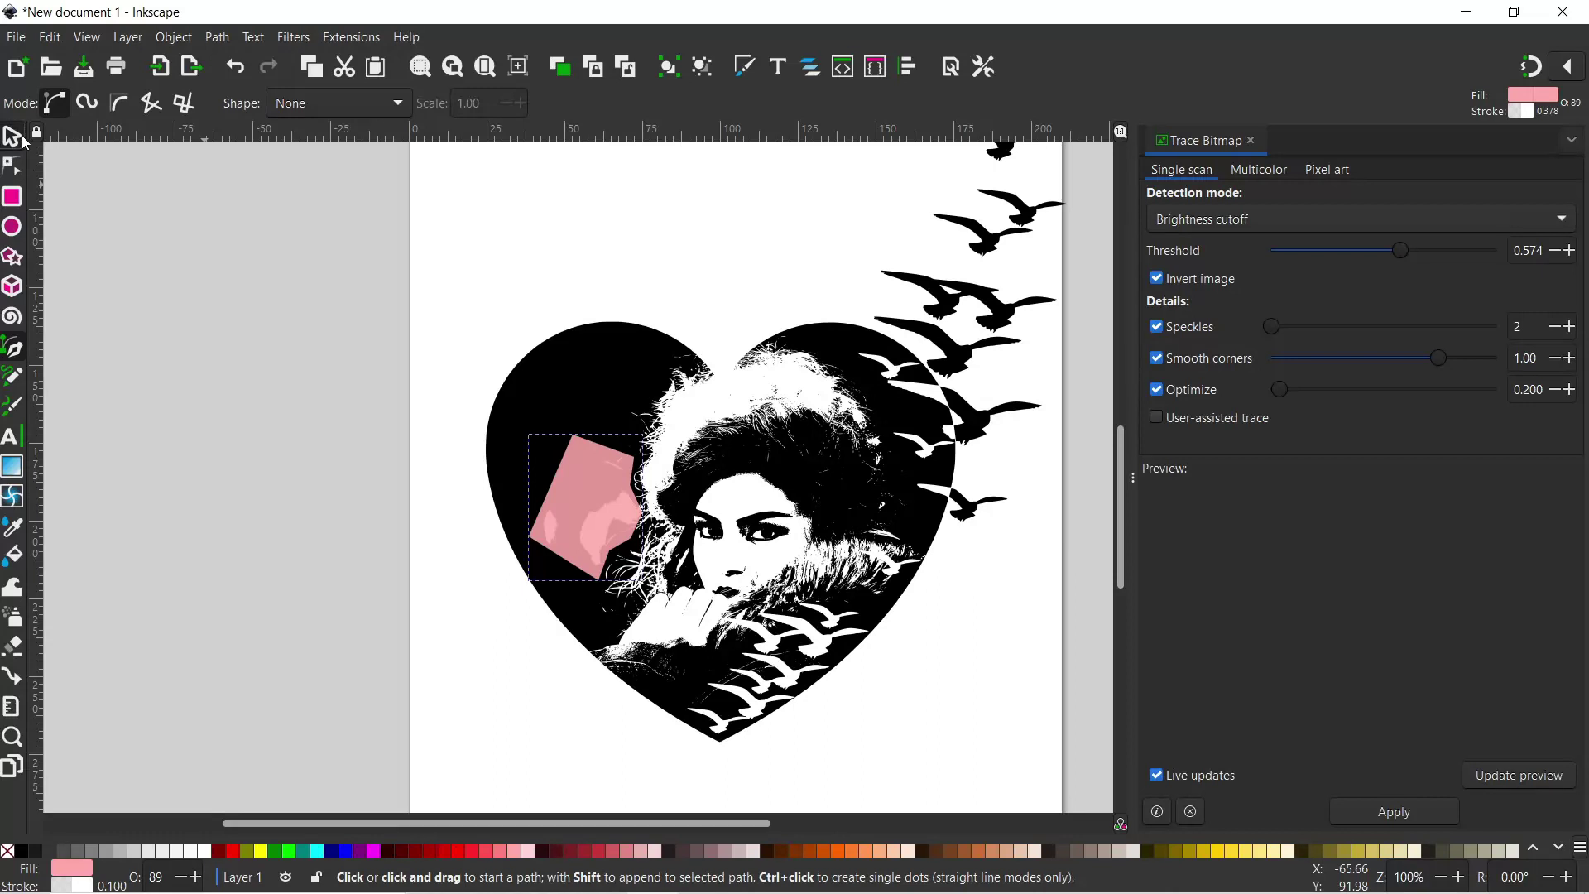
- Union the patch shape with the heart and move it to X 16.473, Y 79.031 mm
click(11, 137)
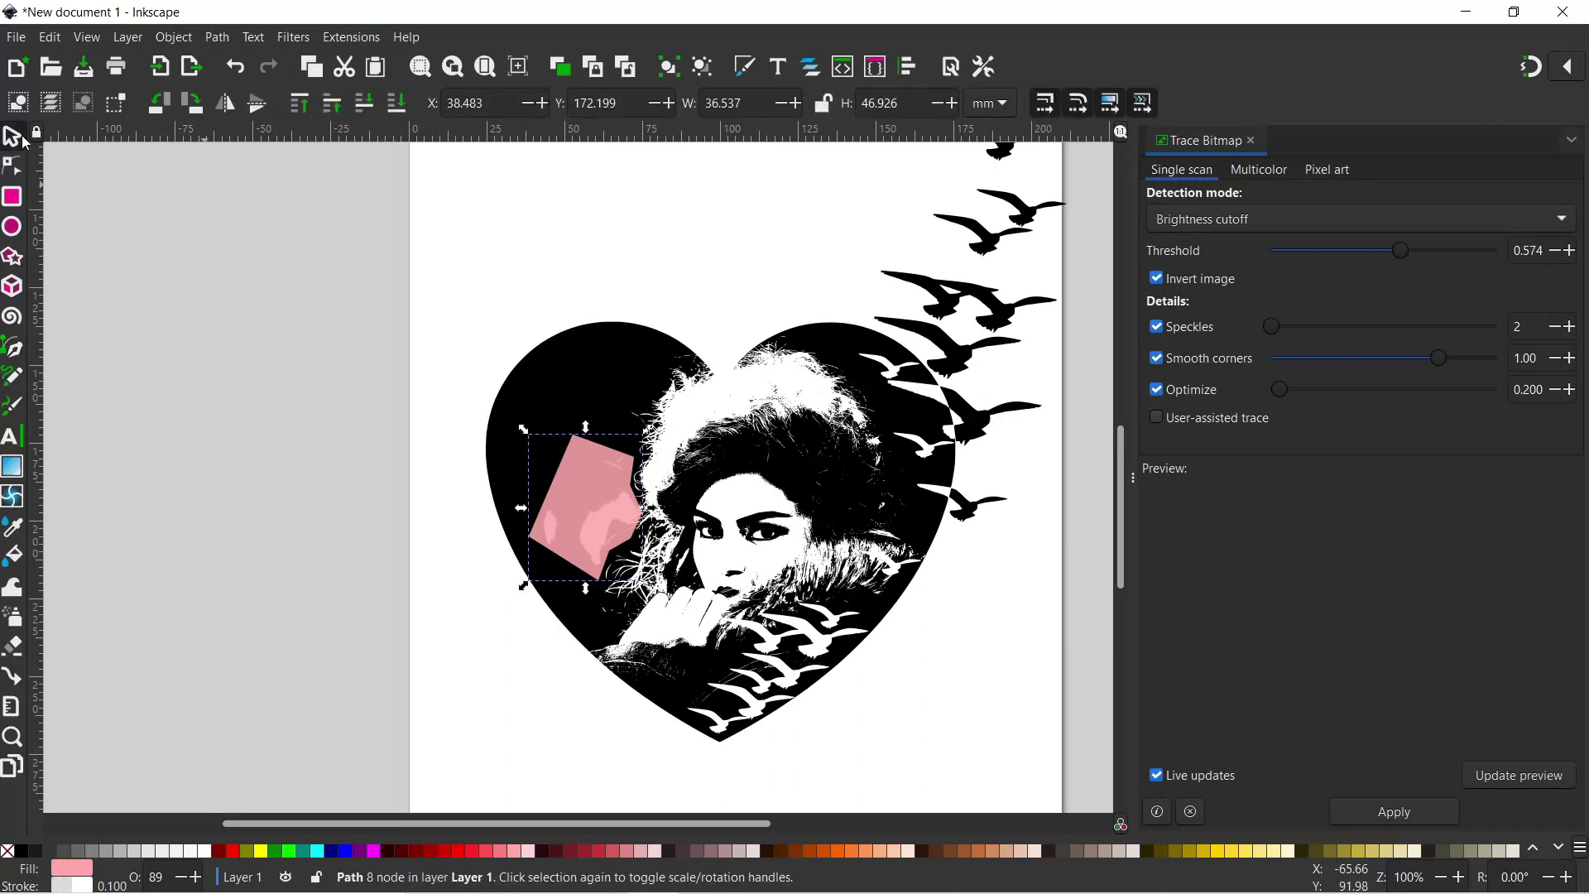
shift+click(555, 394)
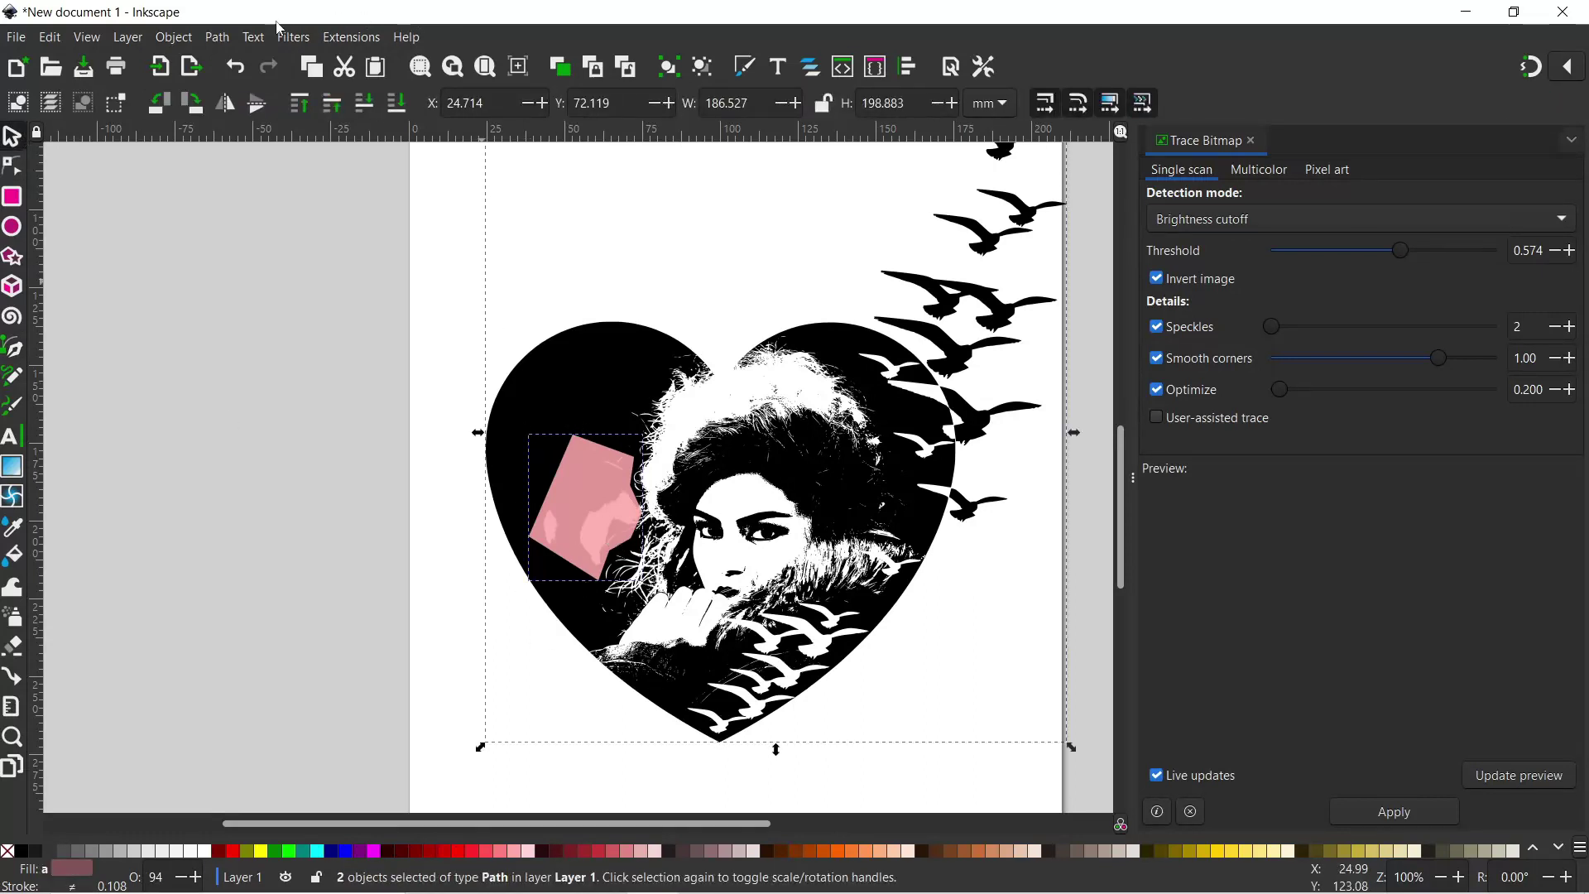
click(217, 38)
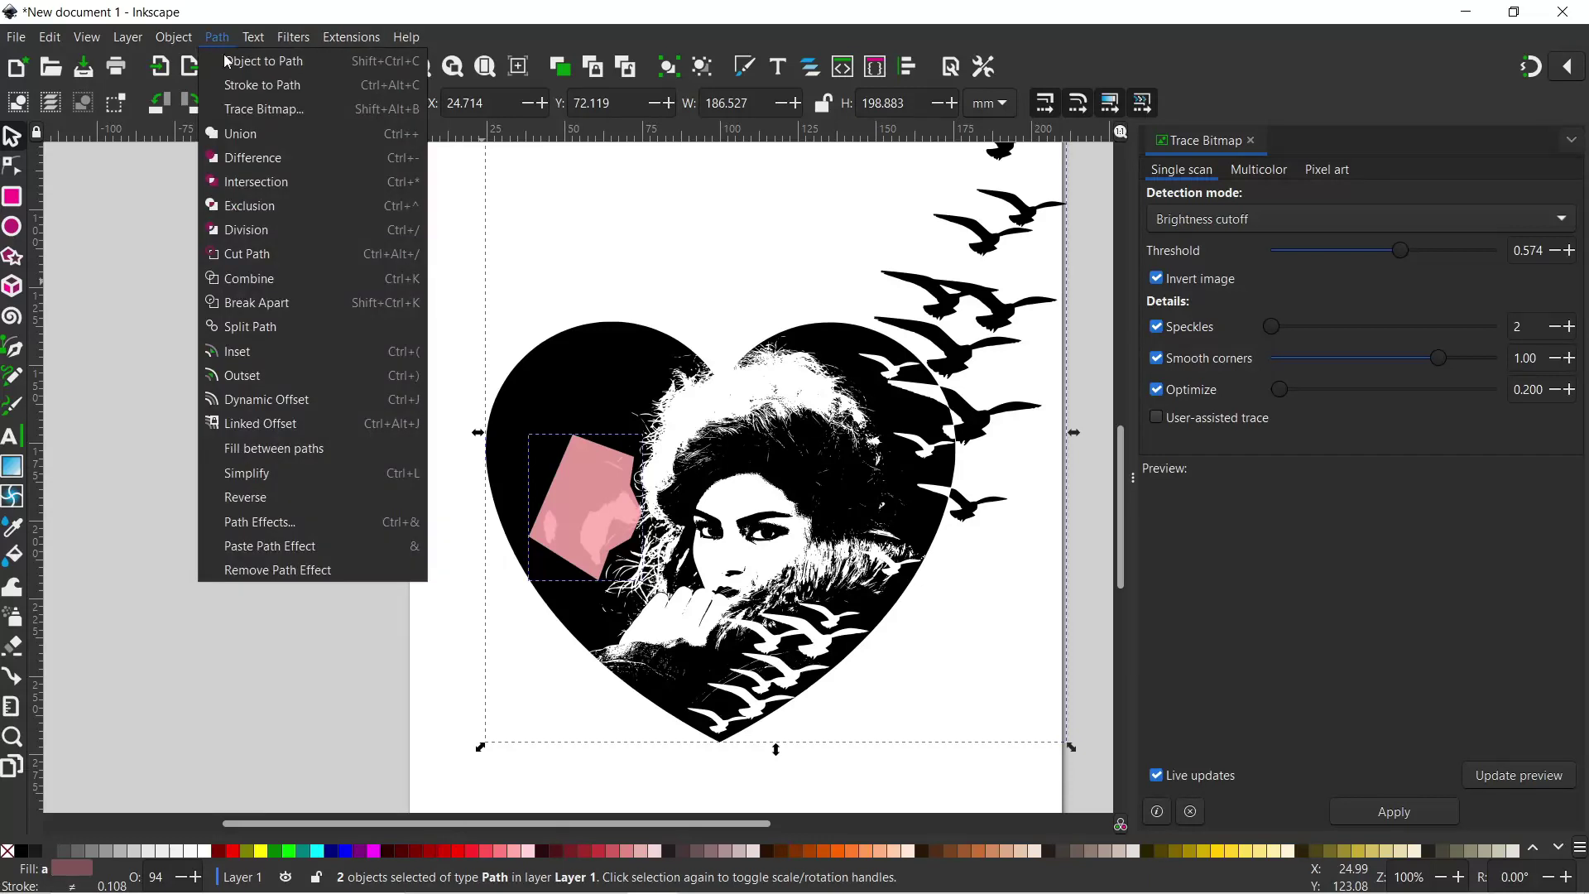
click(256, 135)
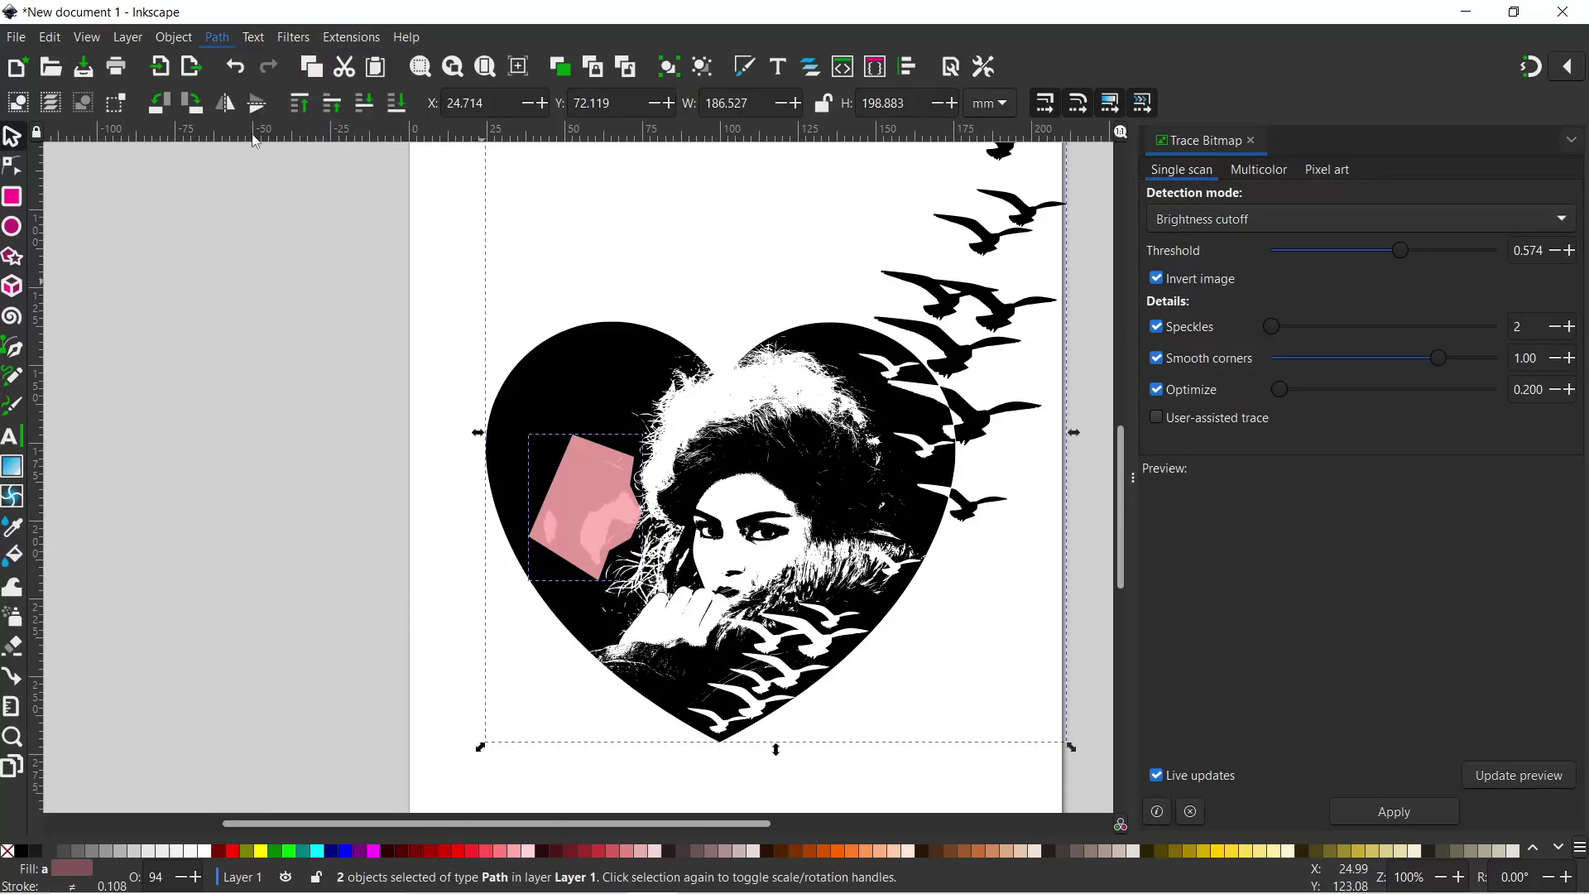
click(590, 598)
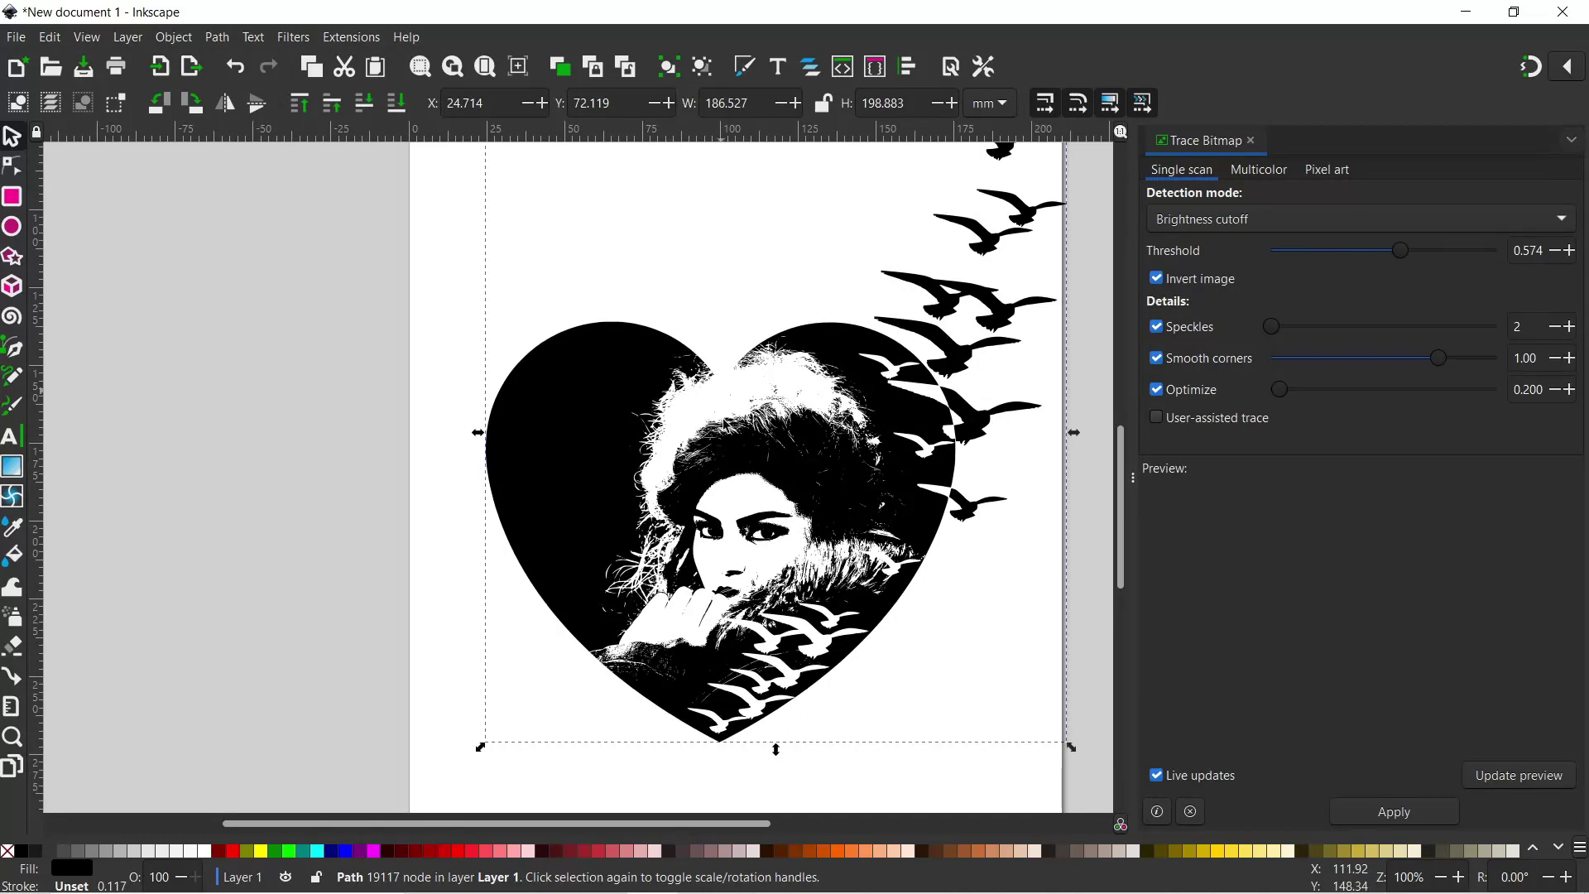
drag(707, 391, 647, 457)
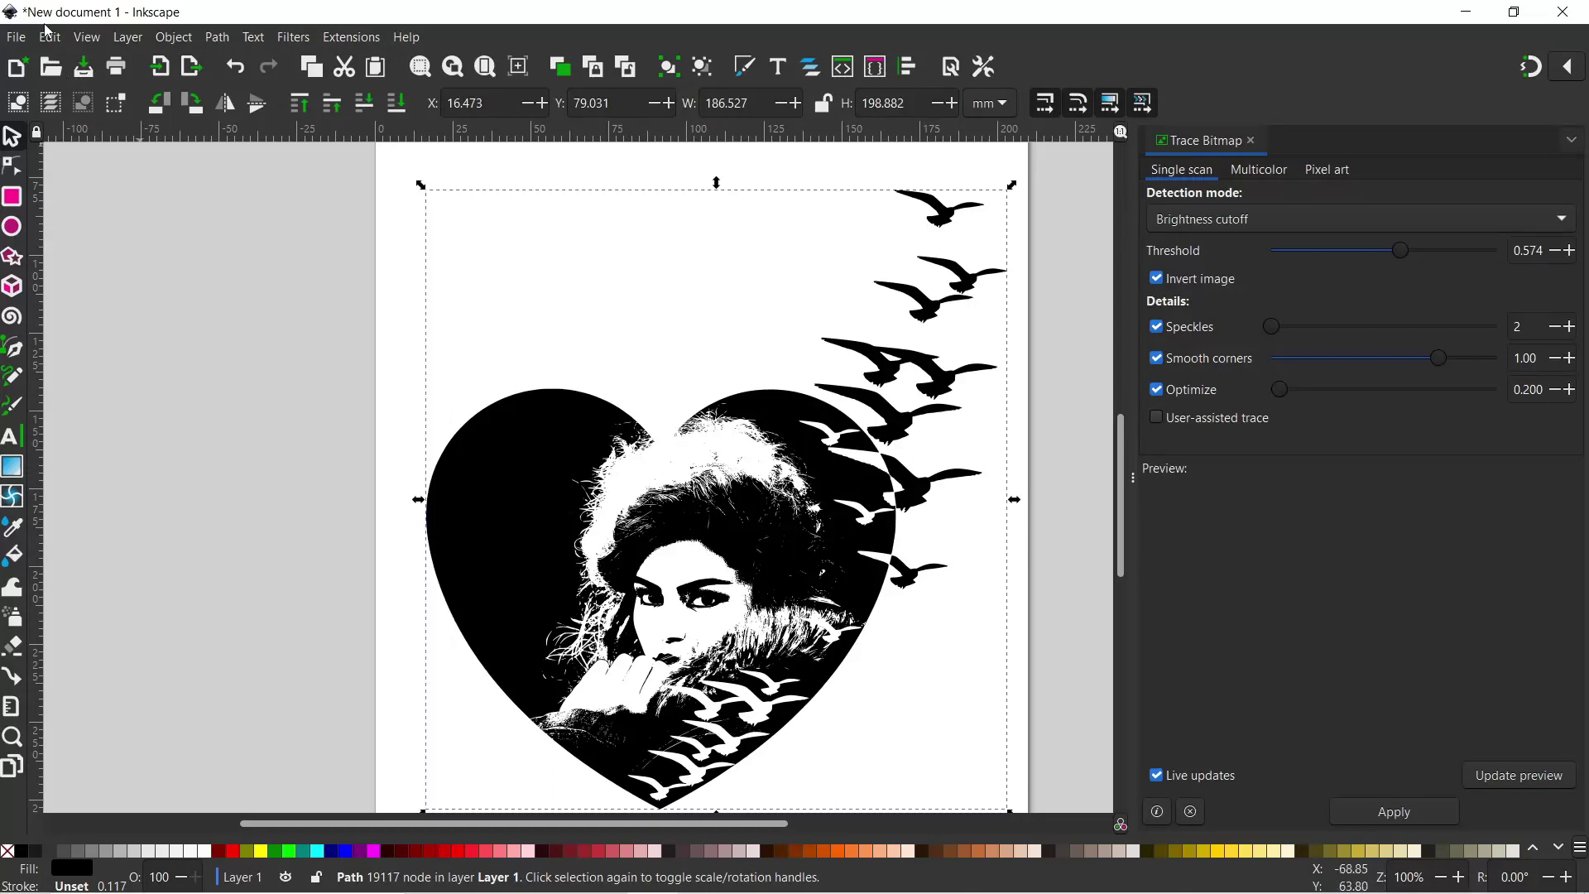
- Import sunset-473604_1920.jpg embedded at 508 × 381 mm and close the Trace Bitmap panel
click(18, 38)
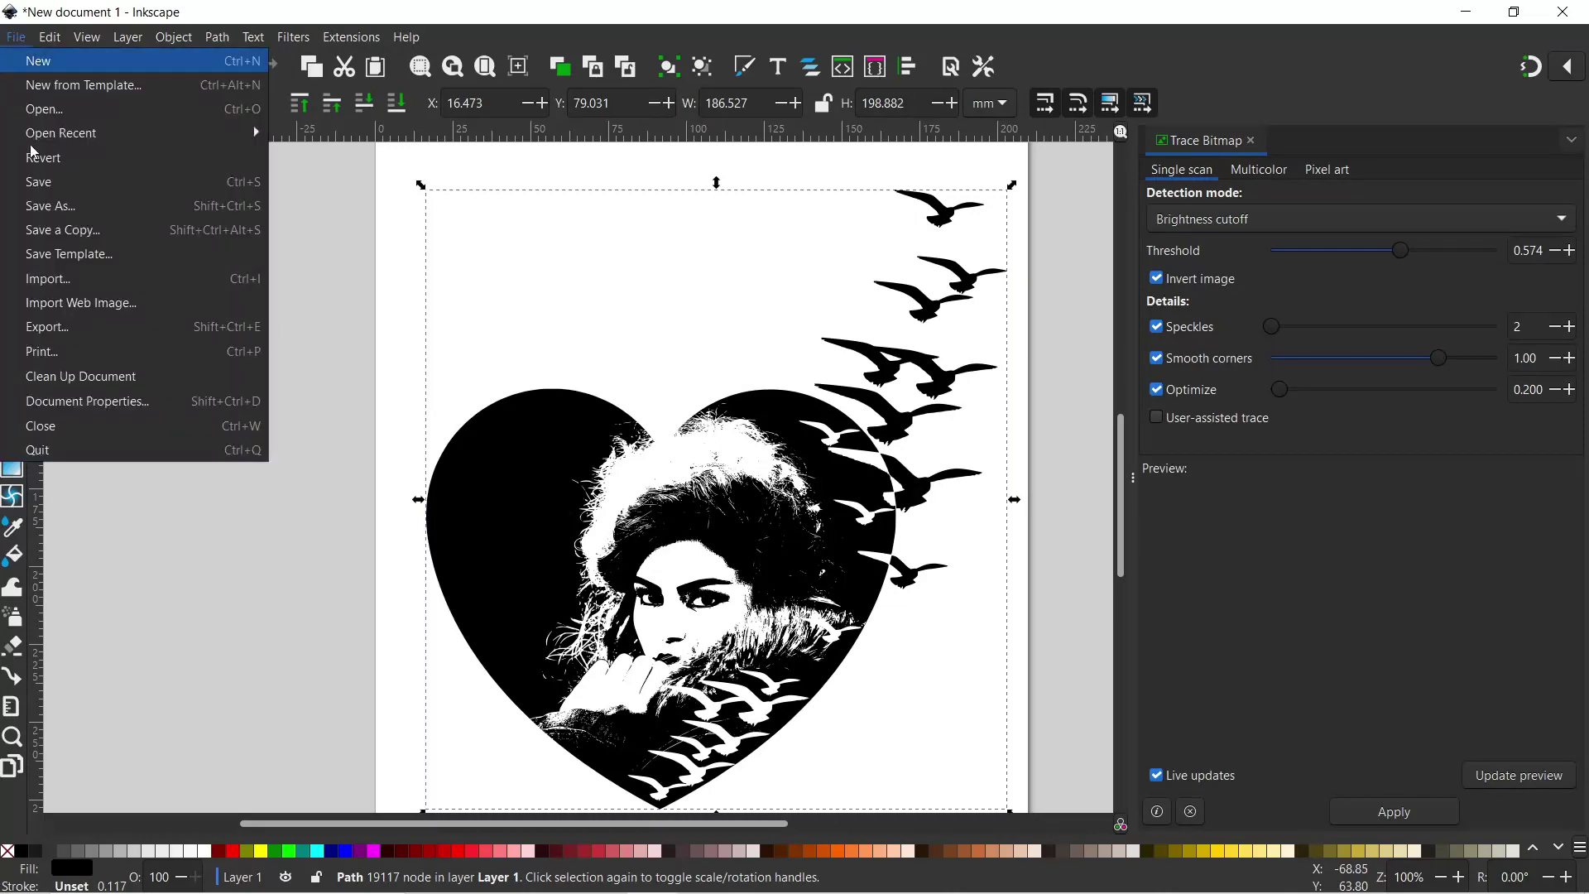
click(46, 282)
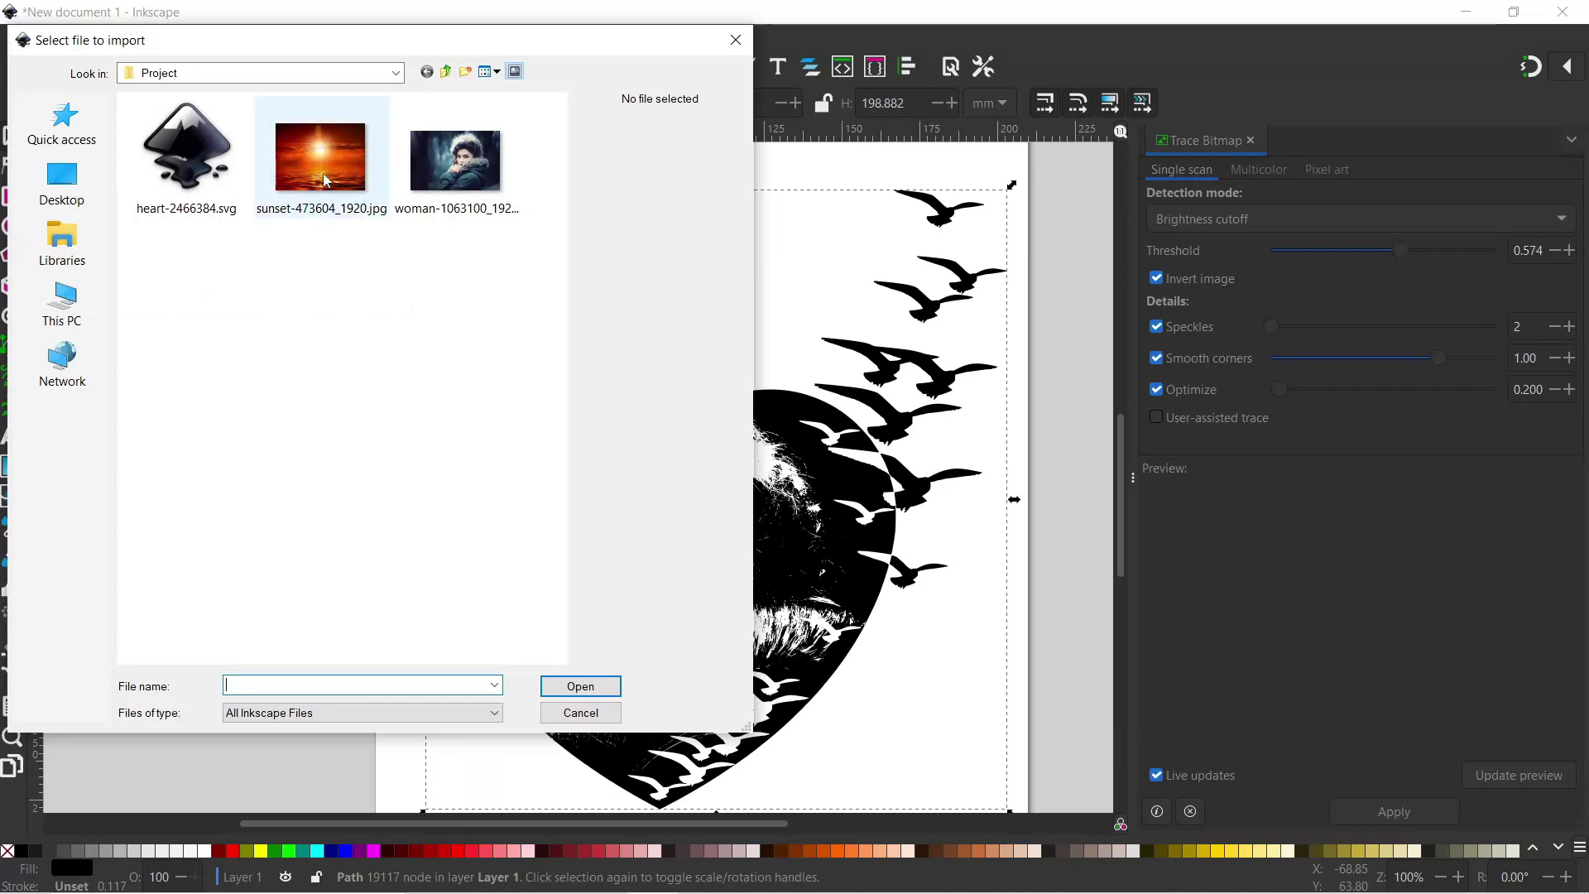
click(326, 180)
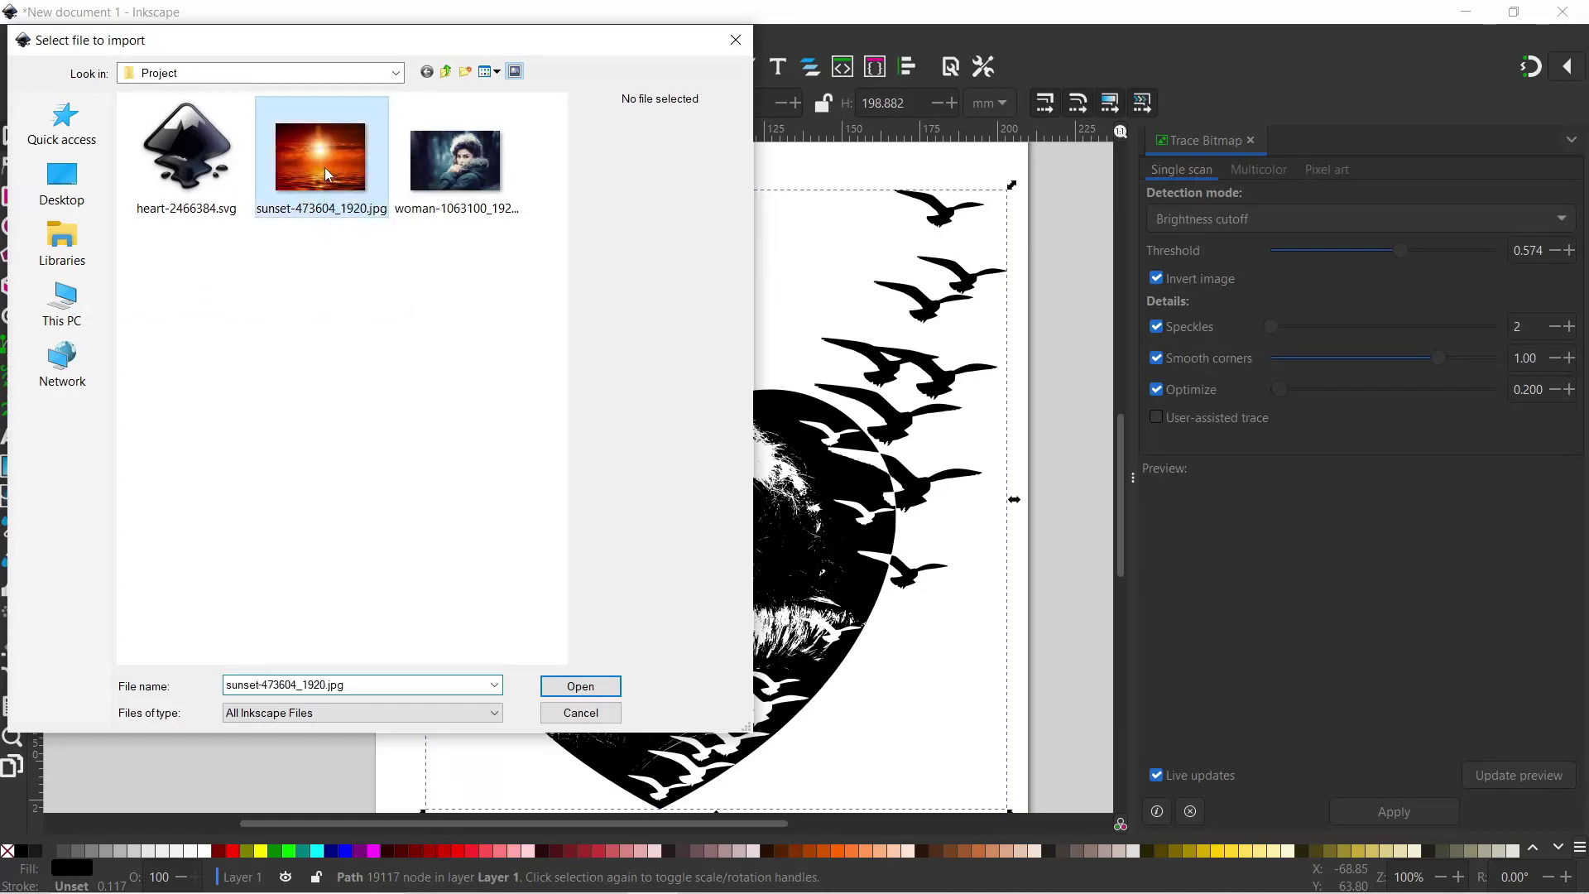
click(611, 689)
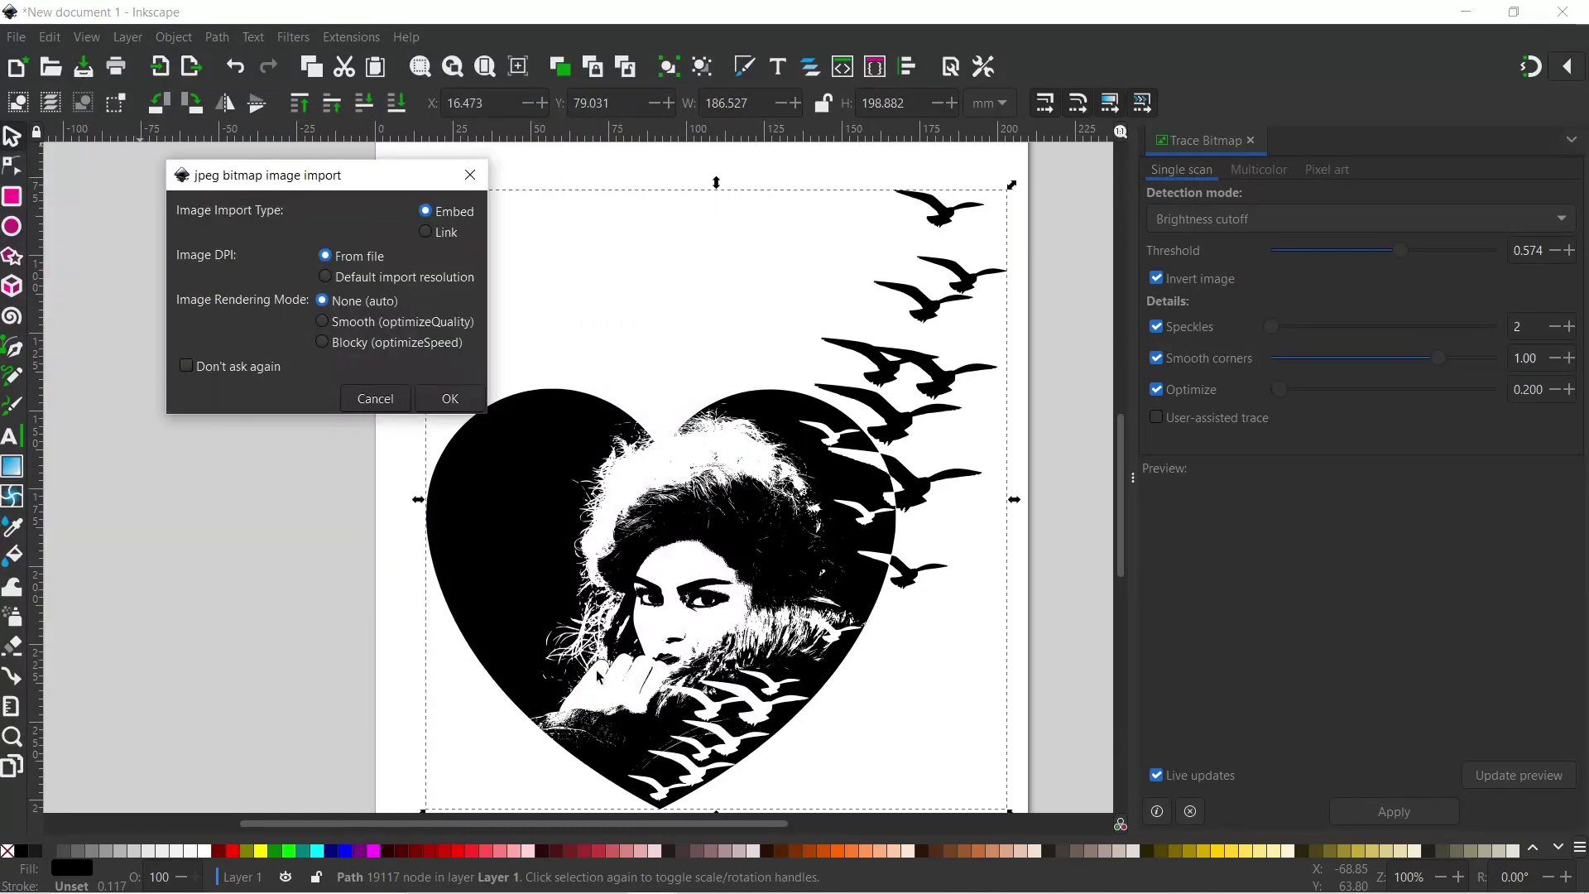
click(466, 410)
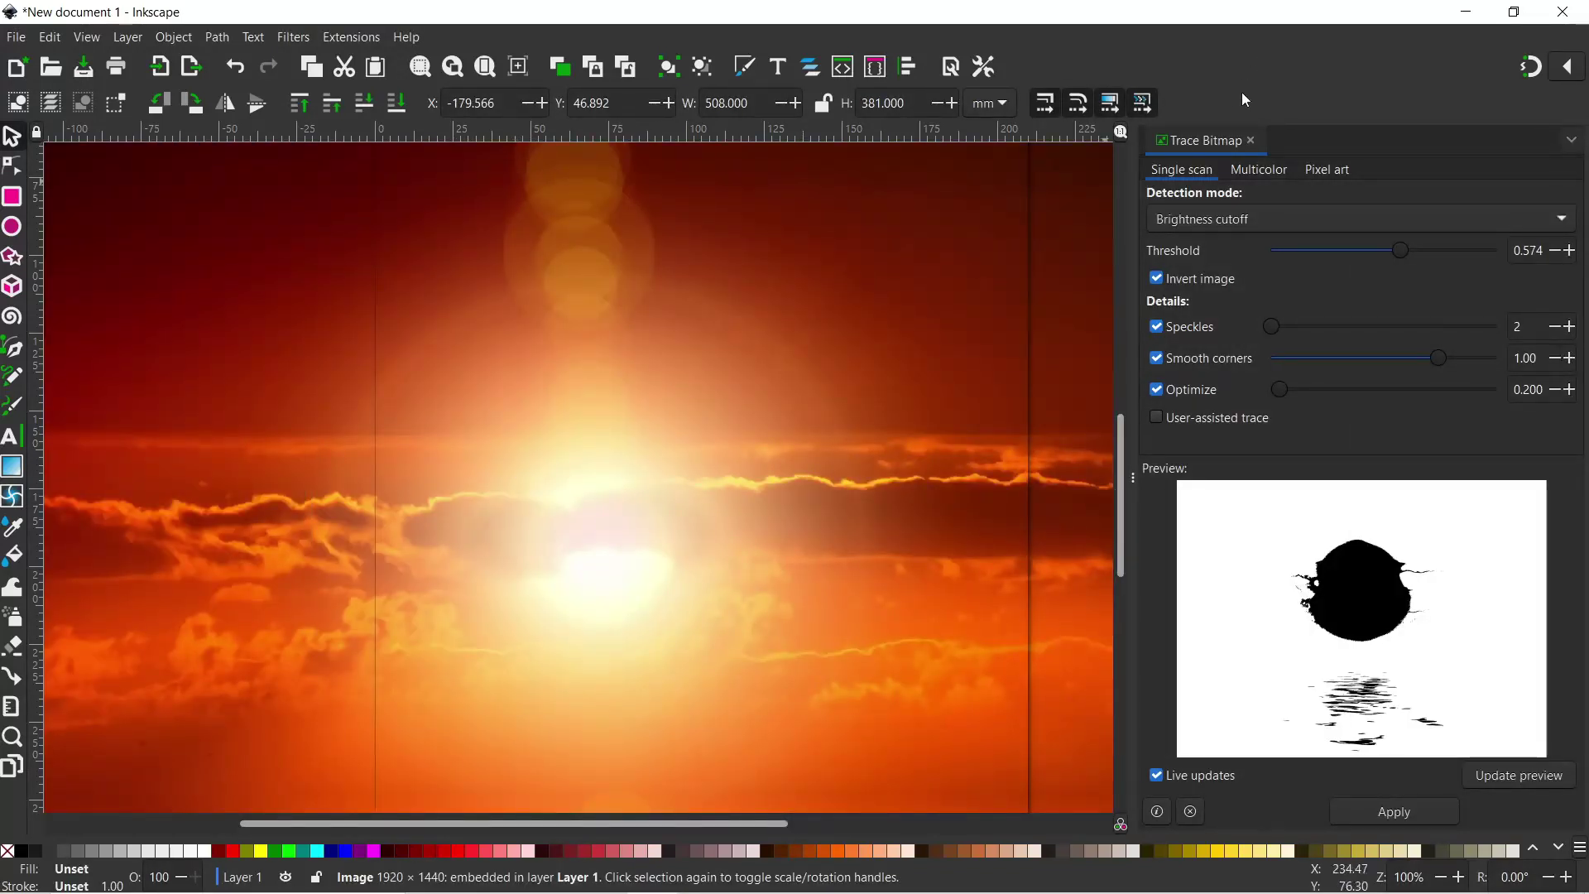
click(1251, 140)
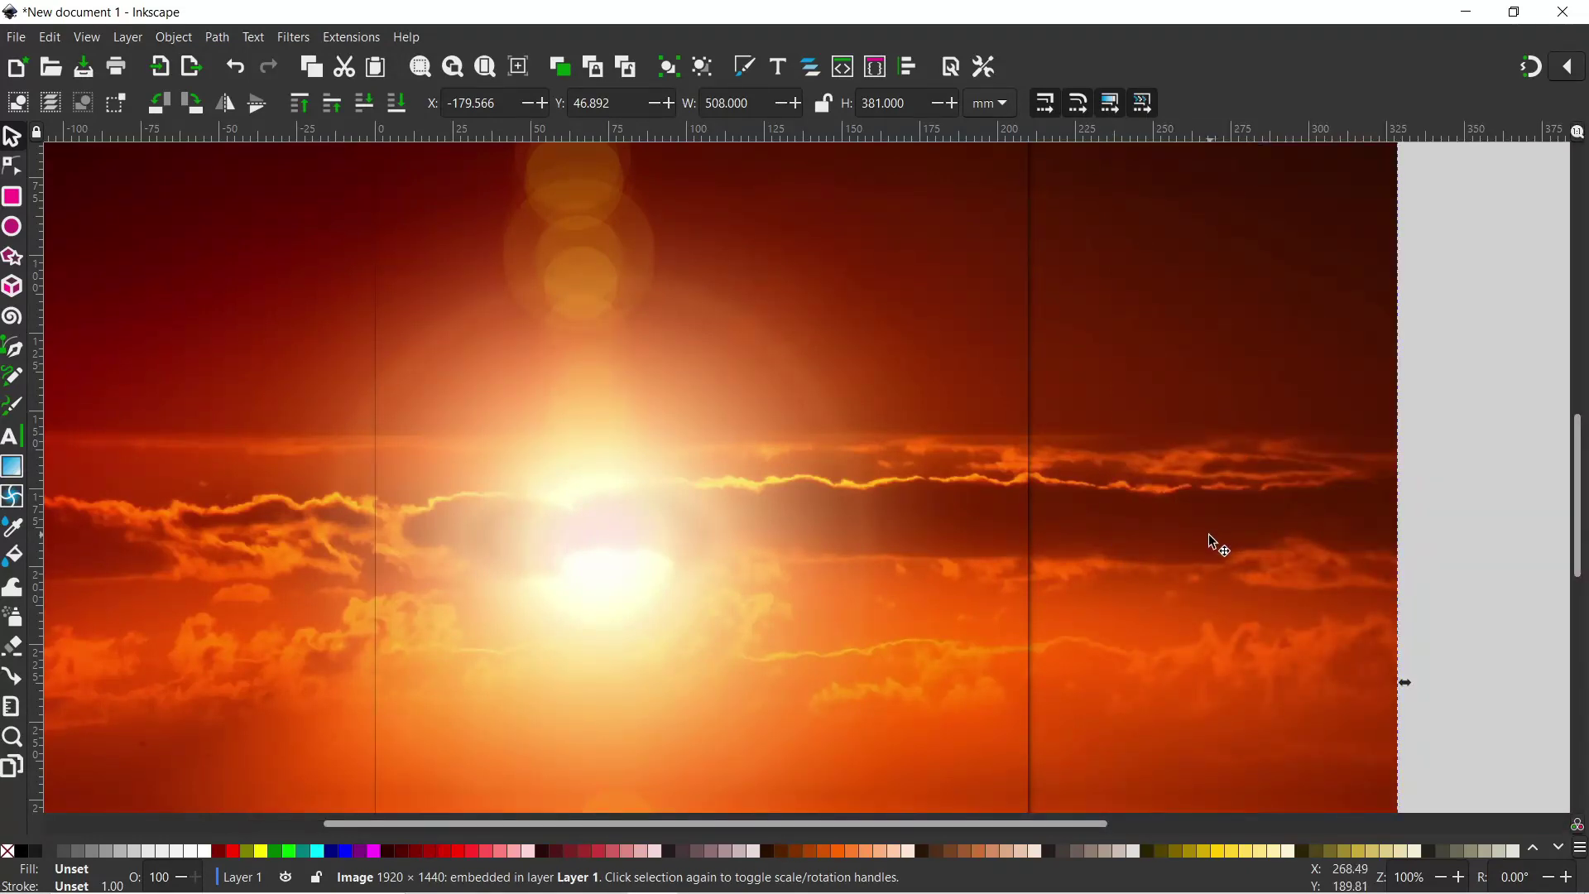
scroll(1170, 553, down, 2)
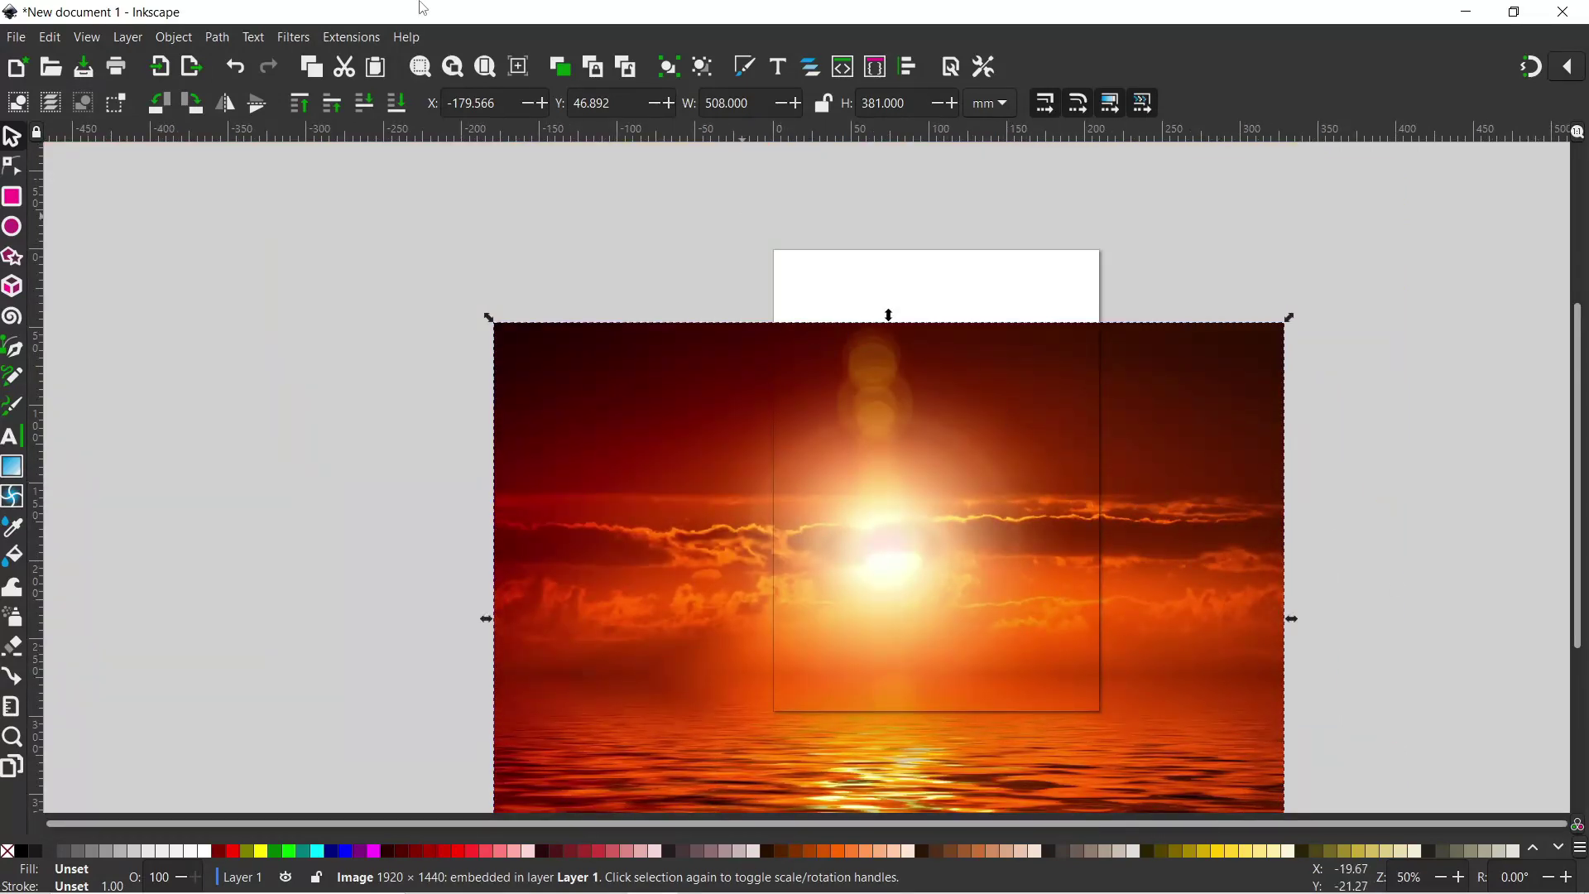
- Lower the sunset photo behind the heart portrait and open the Fill and Stroke dock
click(375, 108)
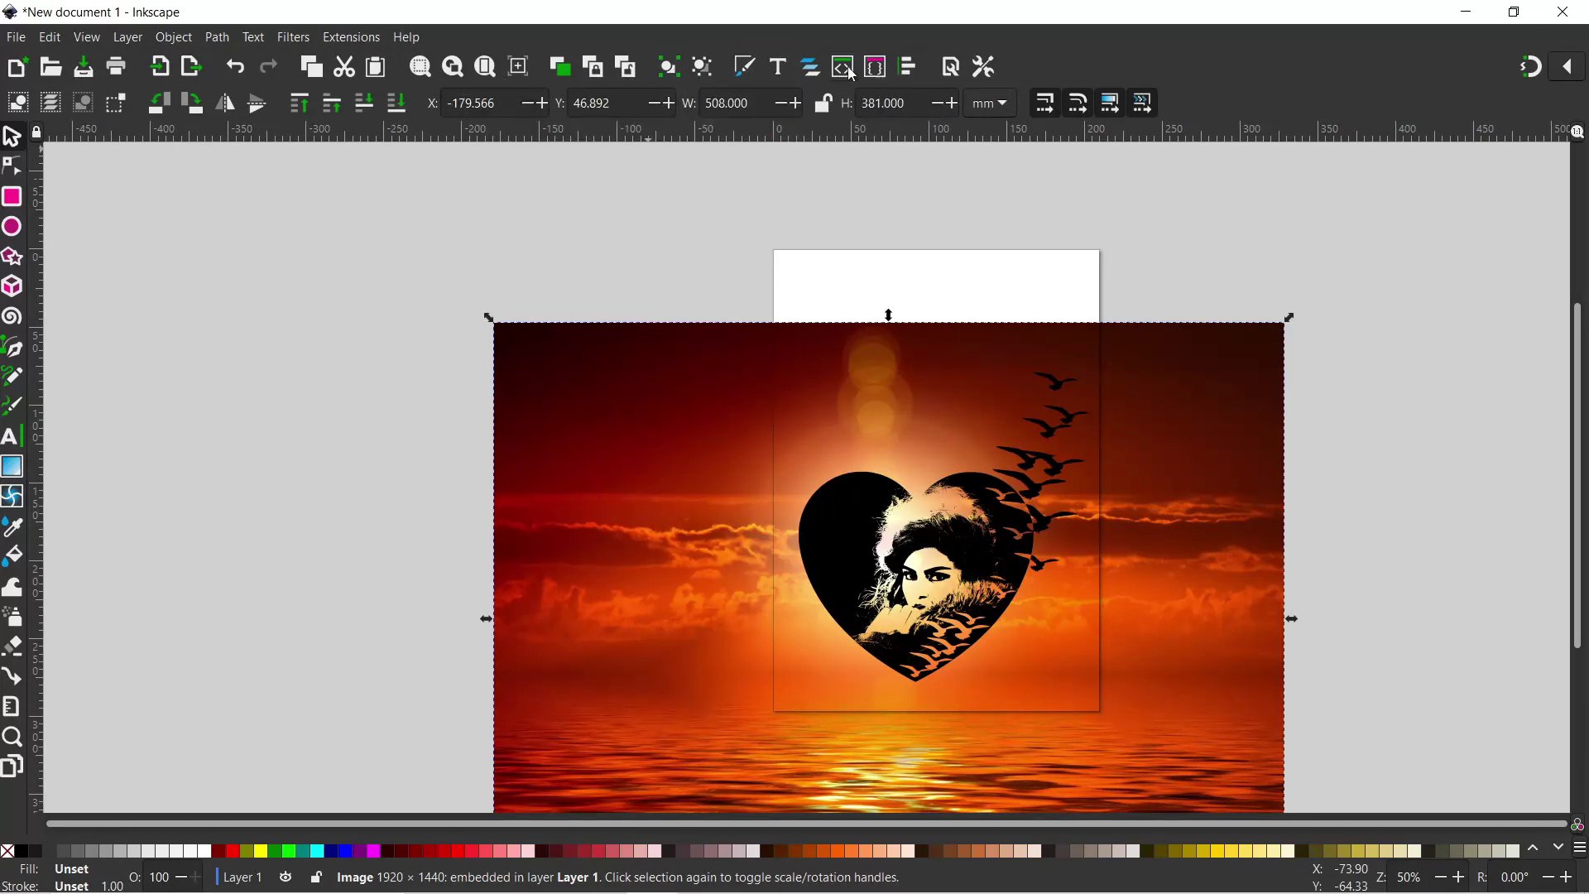
click(89, 39)
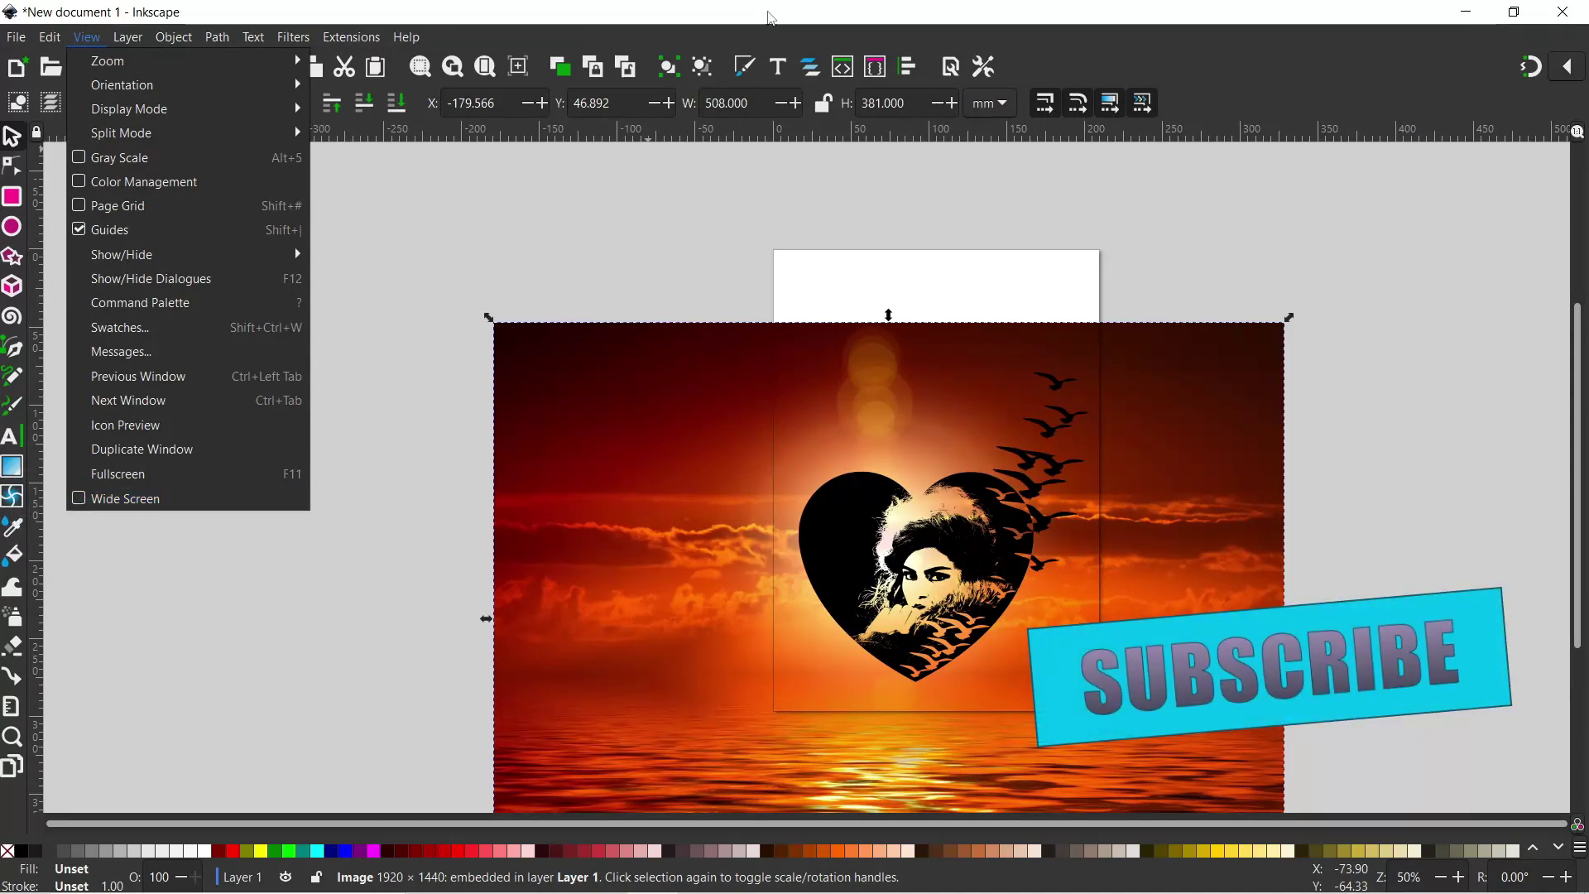
click(750, 21)
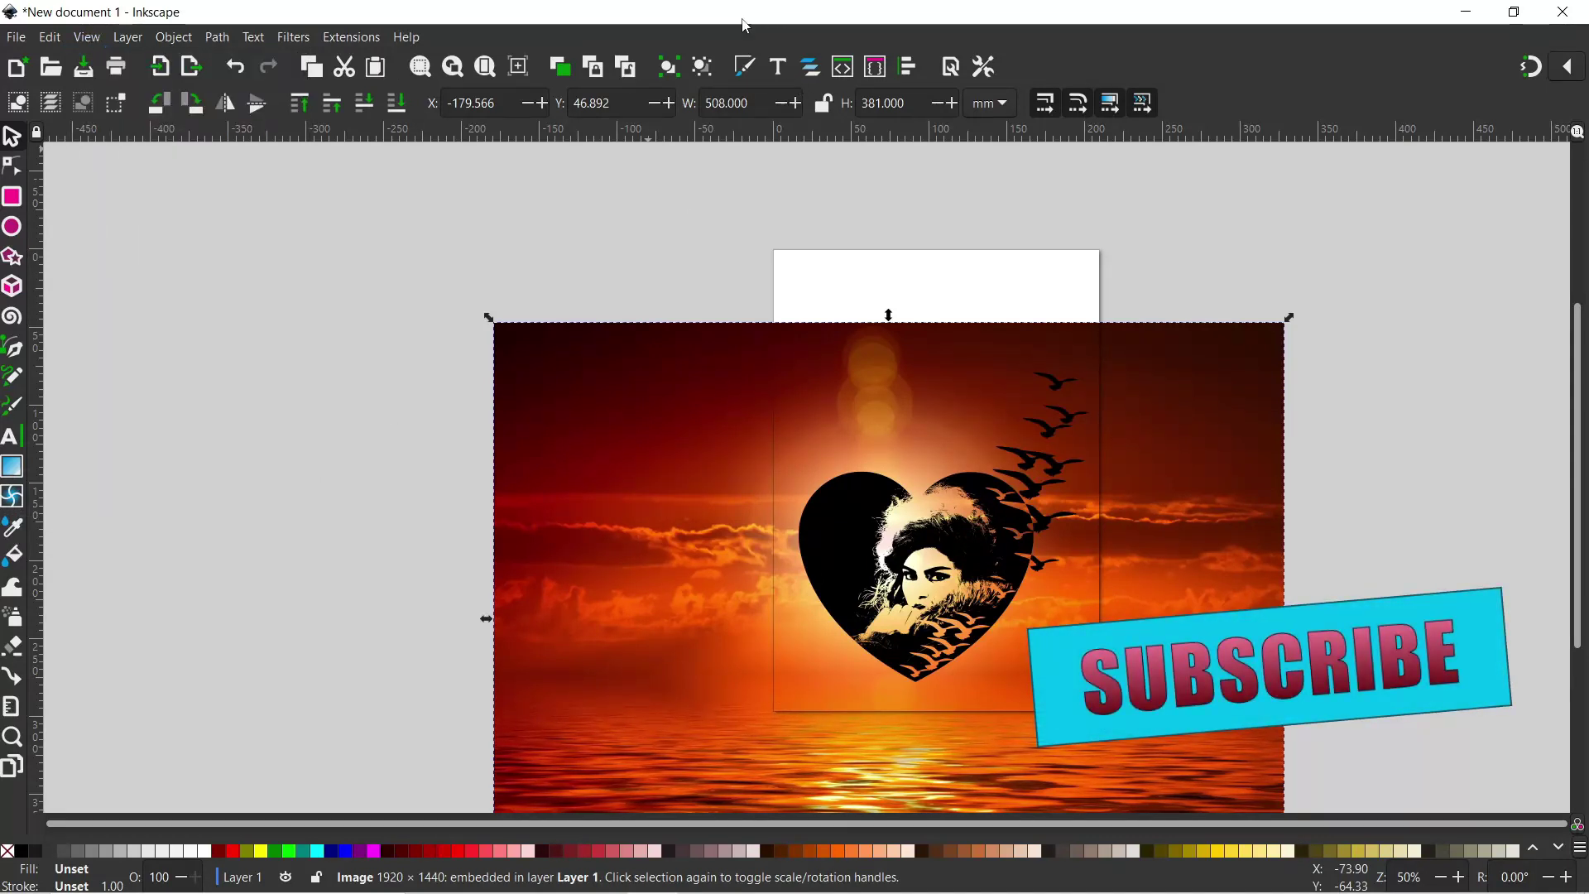
click(749, 67)
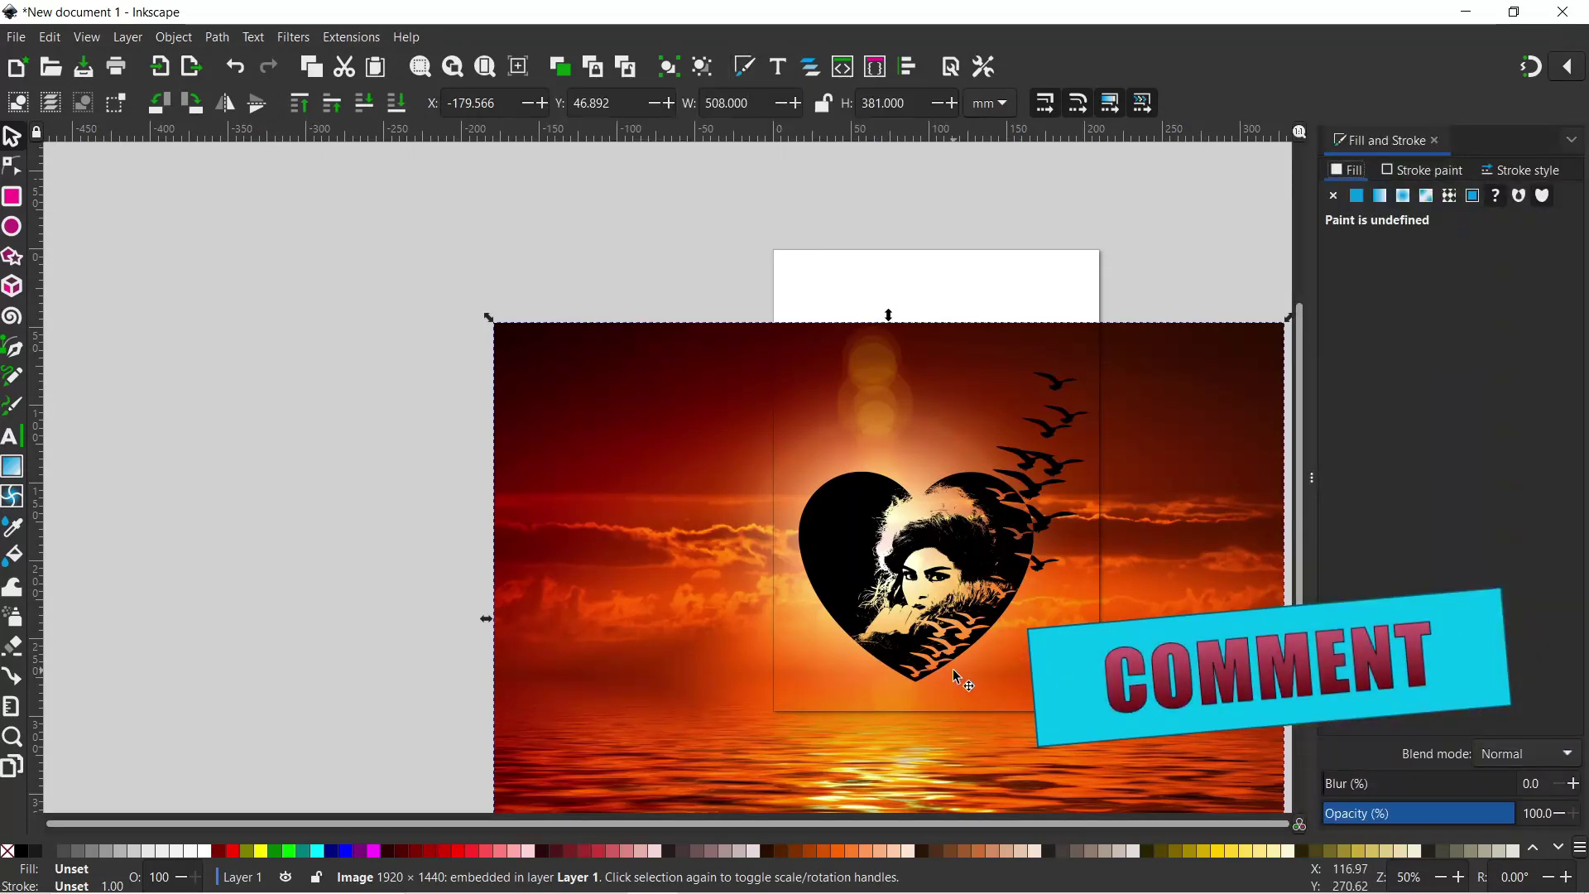
- Set the heart portrait's opacity to 30.8% and move it to X 90.907, Y 89.133 mm
click(832, 559)
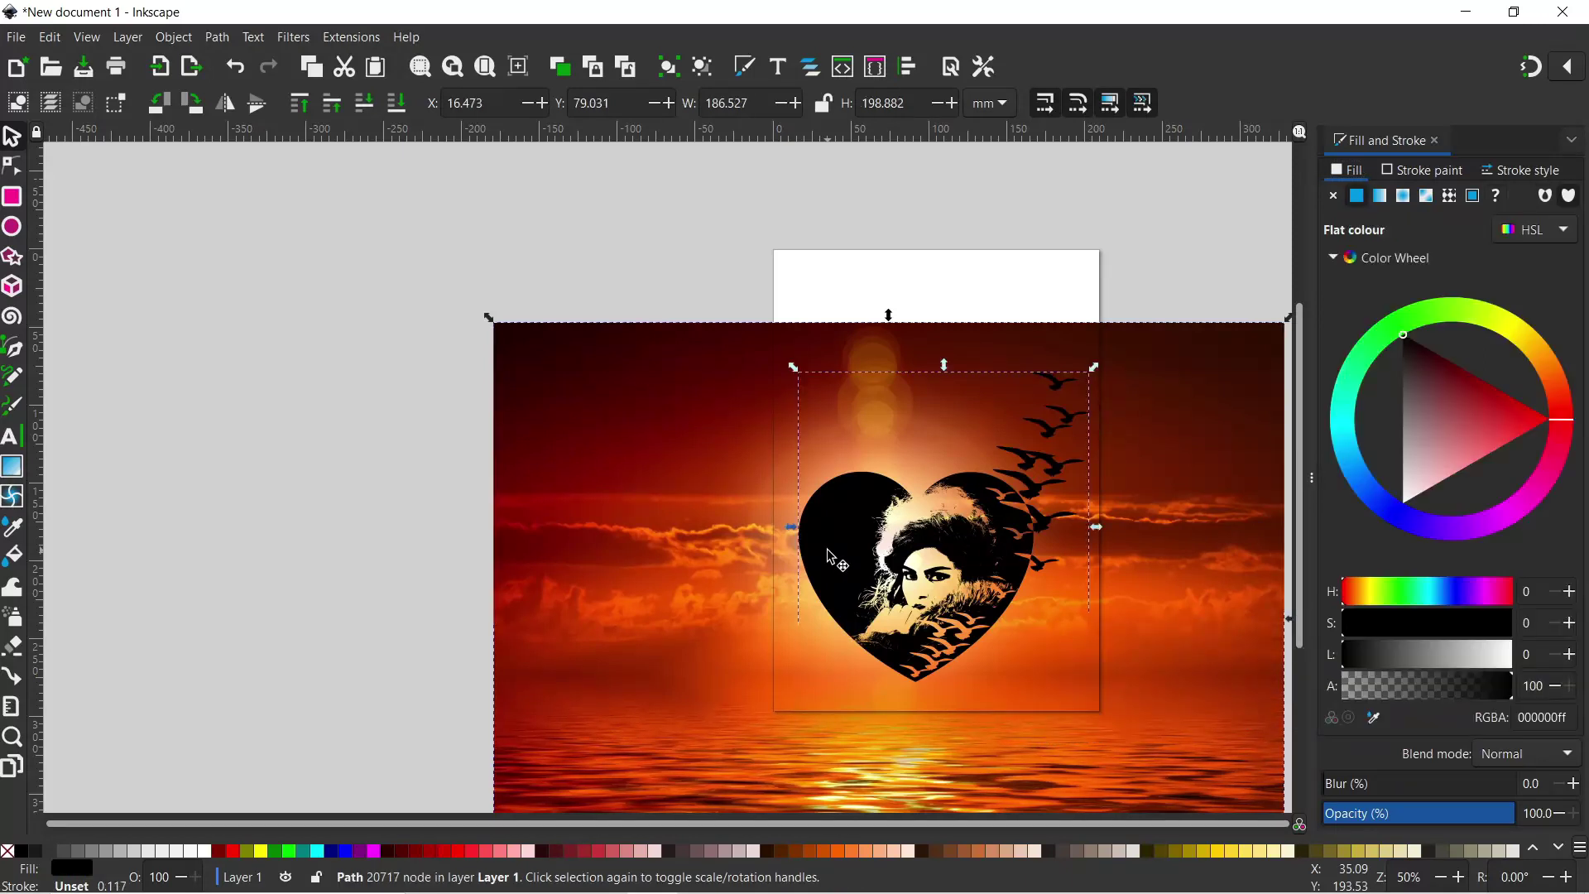
drag(1472, 823, 1383, 824)
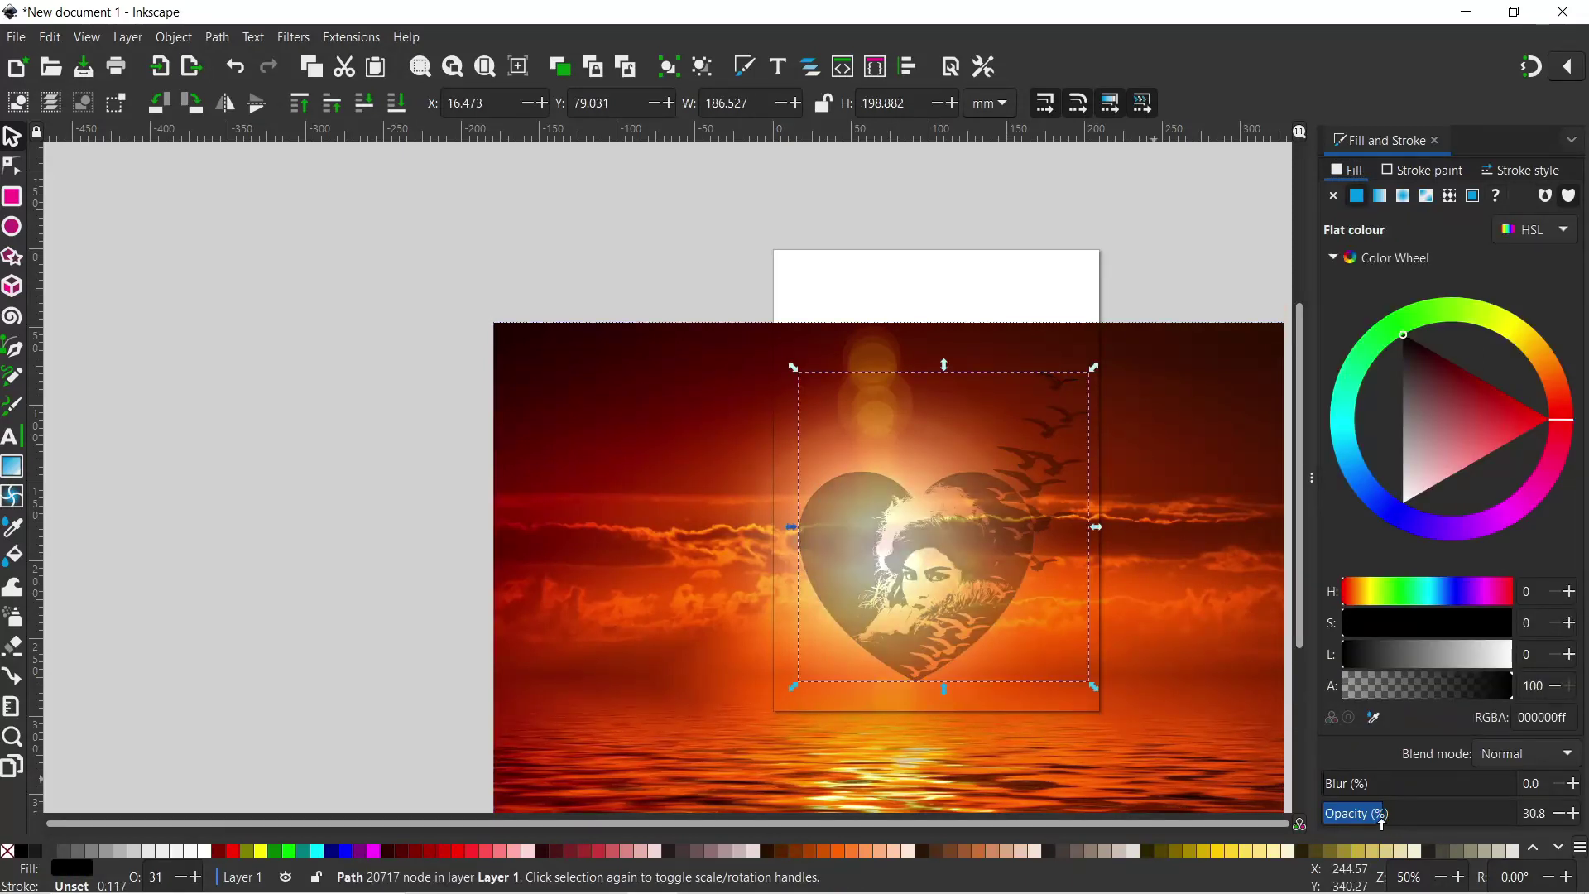
drag(1004, 575, 1124, 573)
drag(1120, 569, 1119, 569)
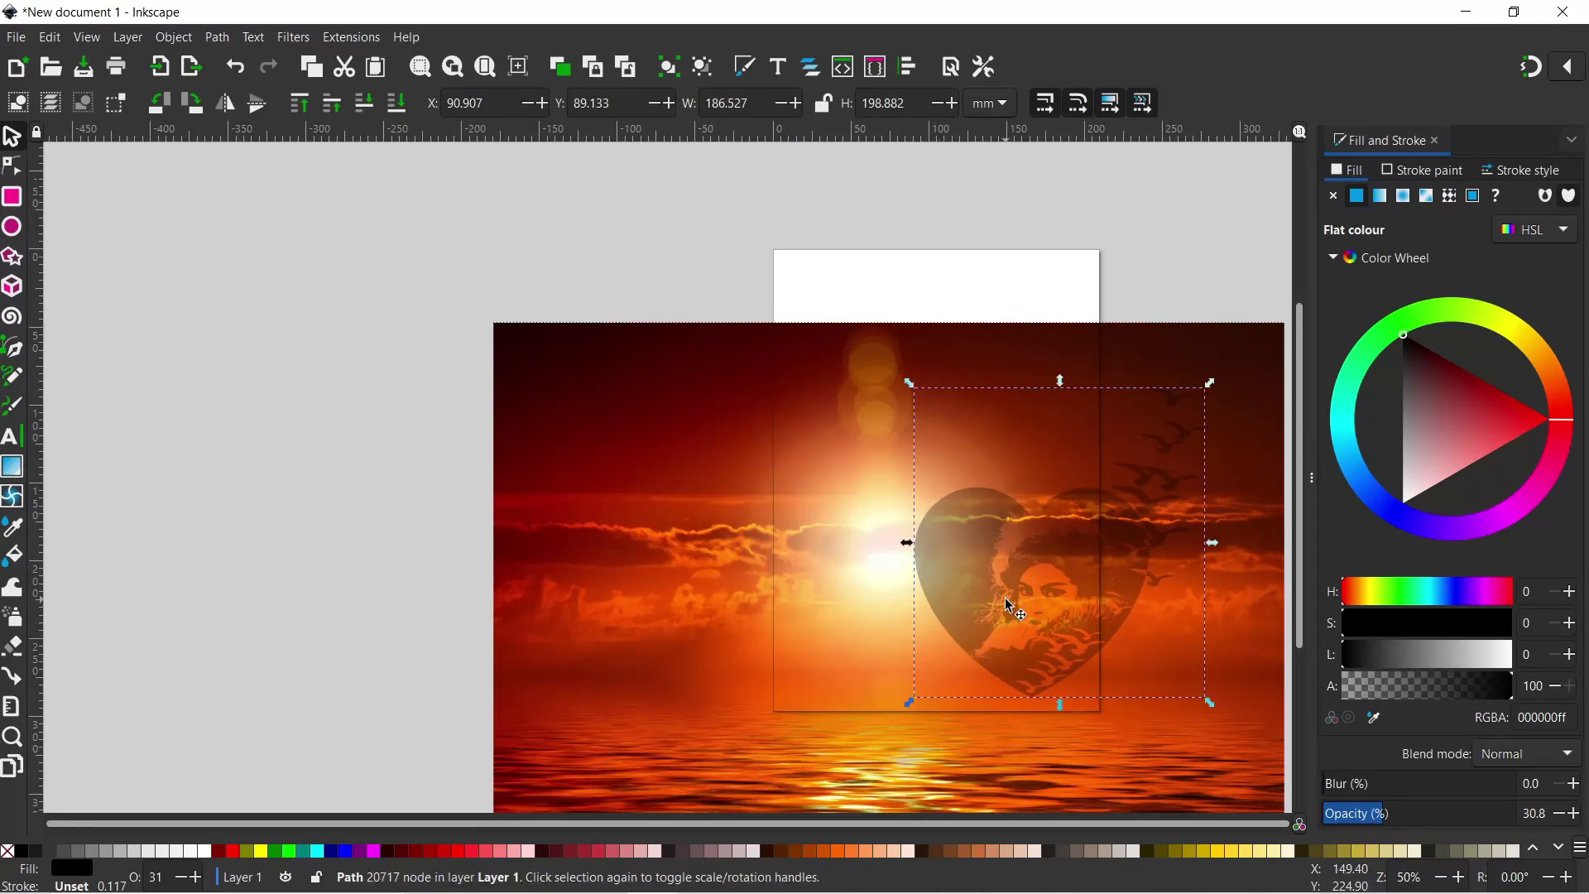
- Turn the selection into a clipped group and rename group g1598 to 'Clip group'
right_click(952, 560)
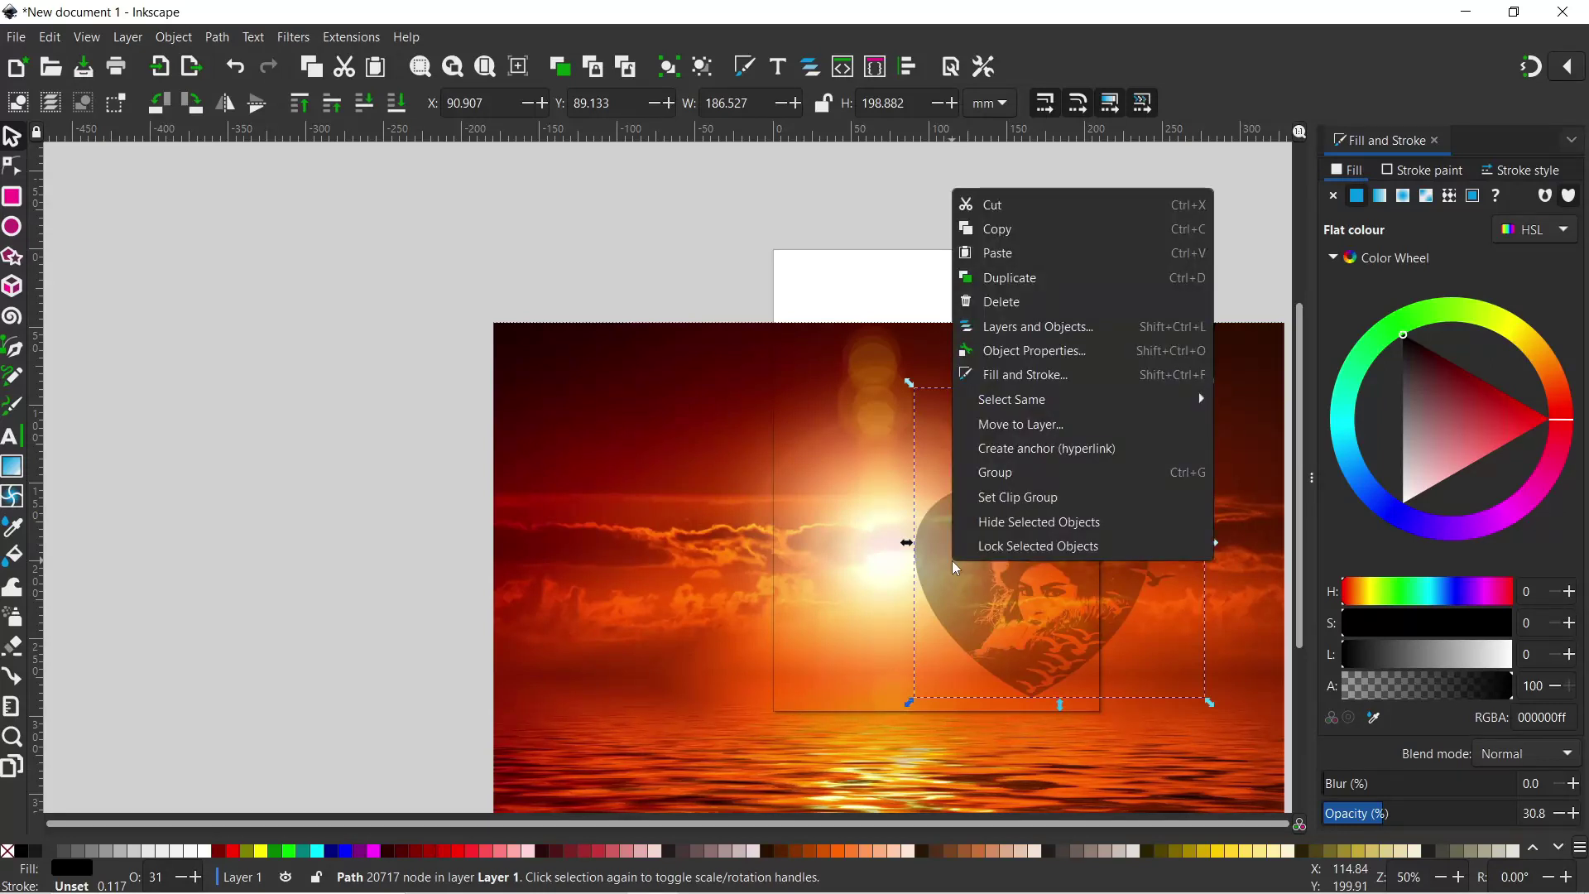
click(998, 500)
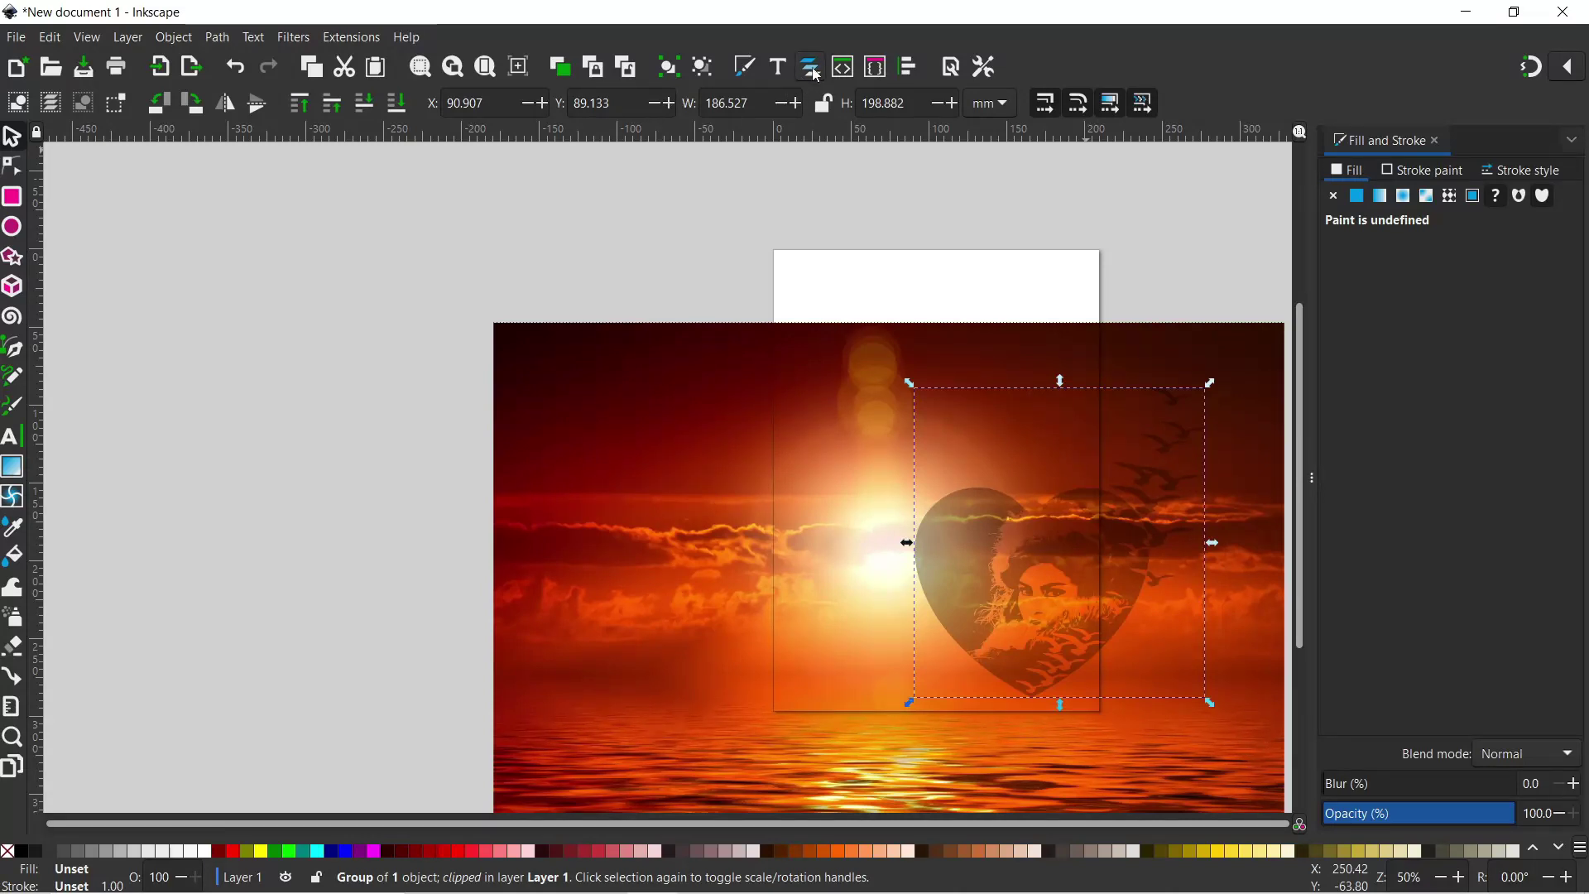
click(811, 67)
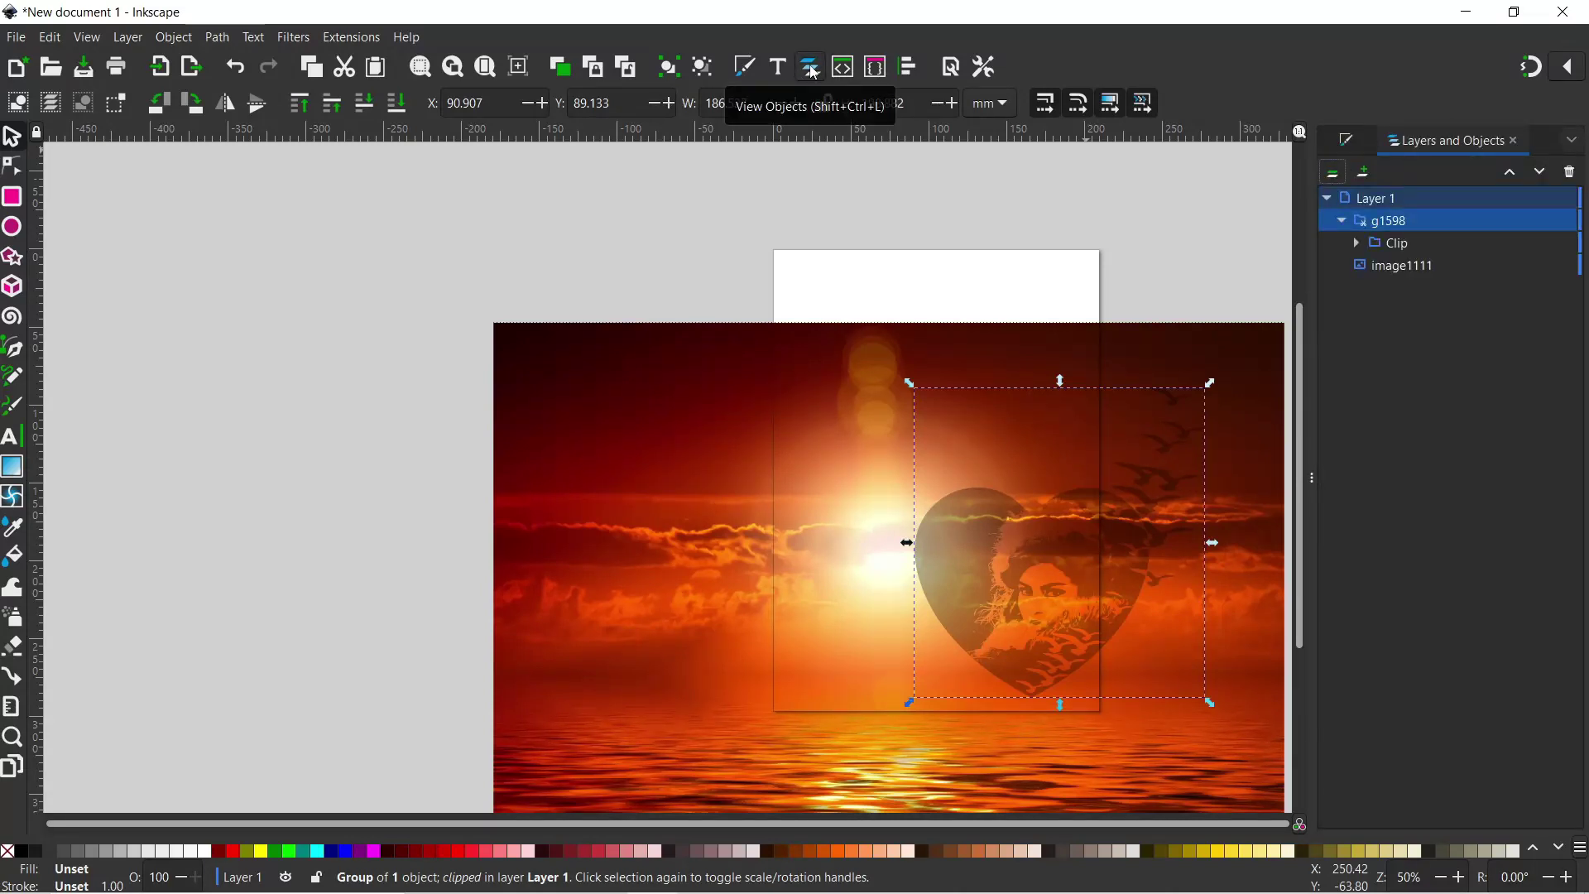
double_click(1399, 222)
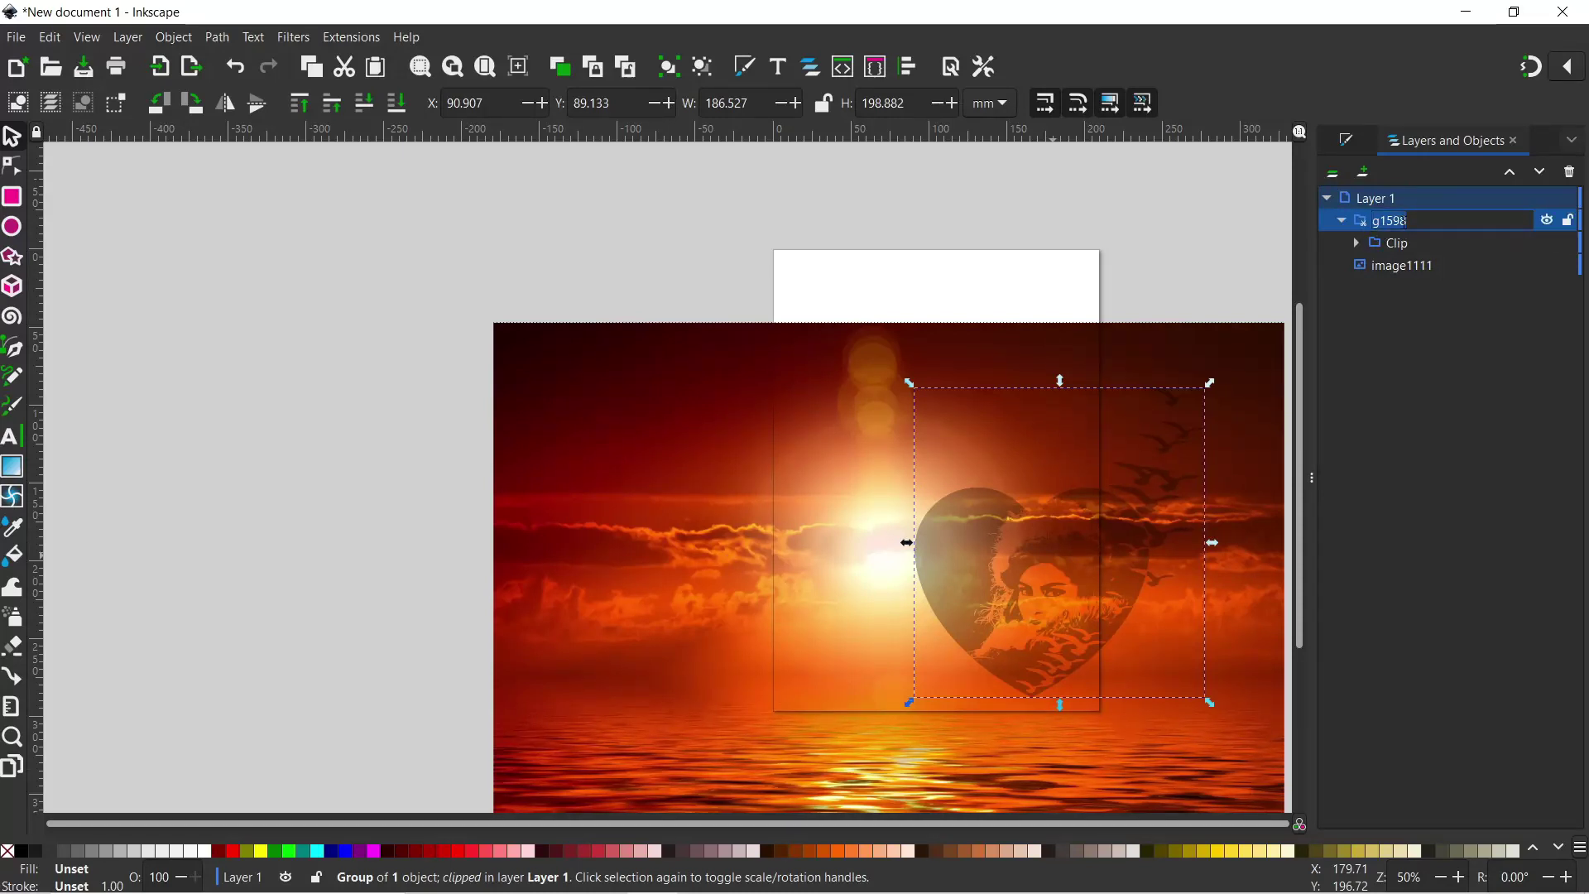
click(1417, 220)
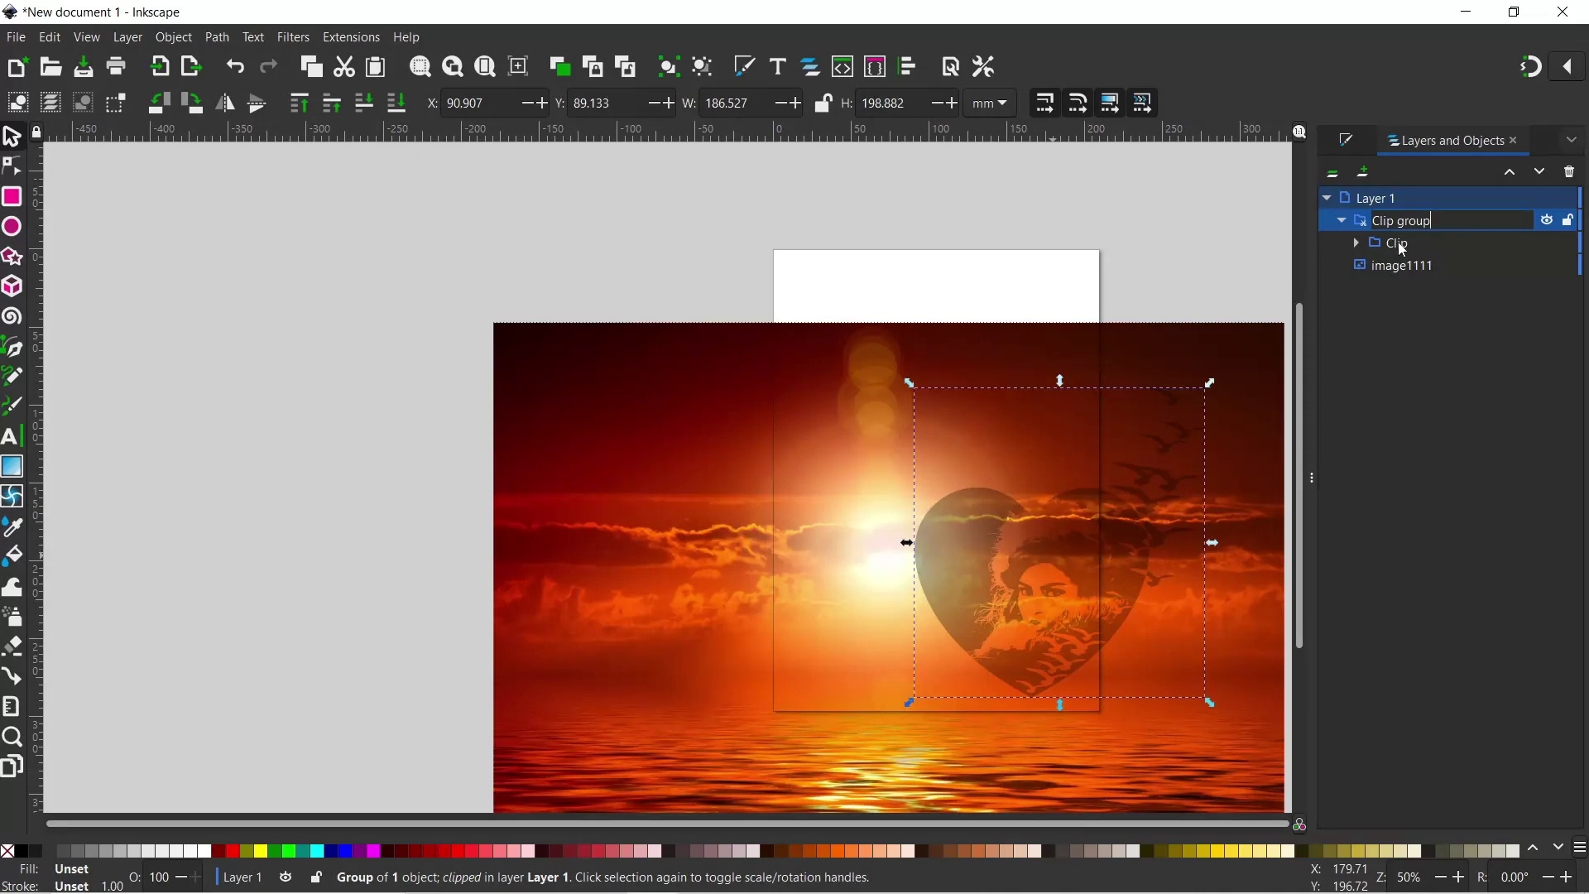
click(1398, 242)
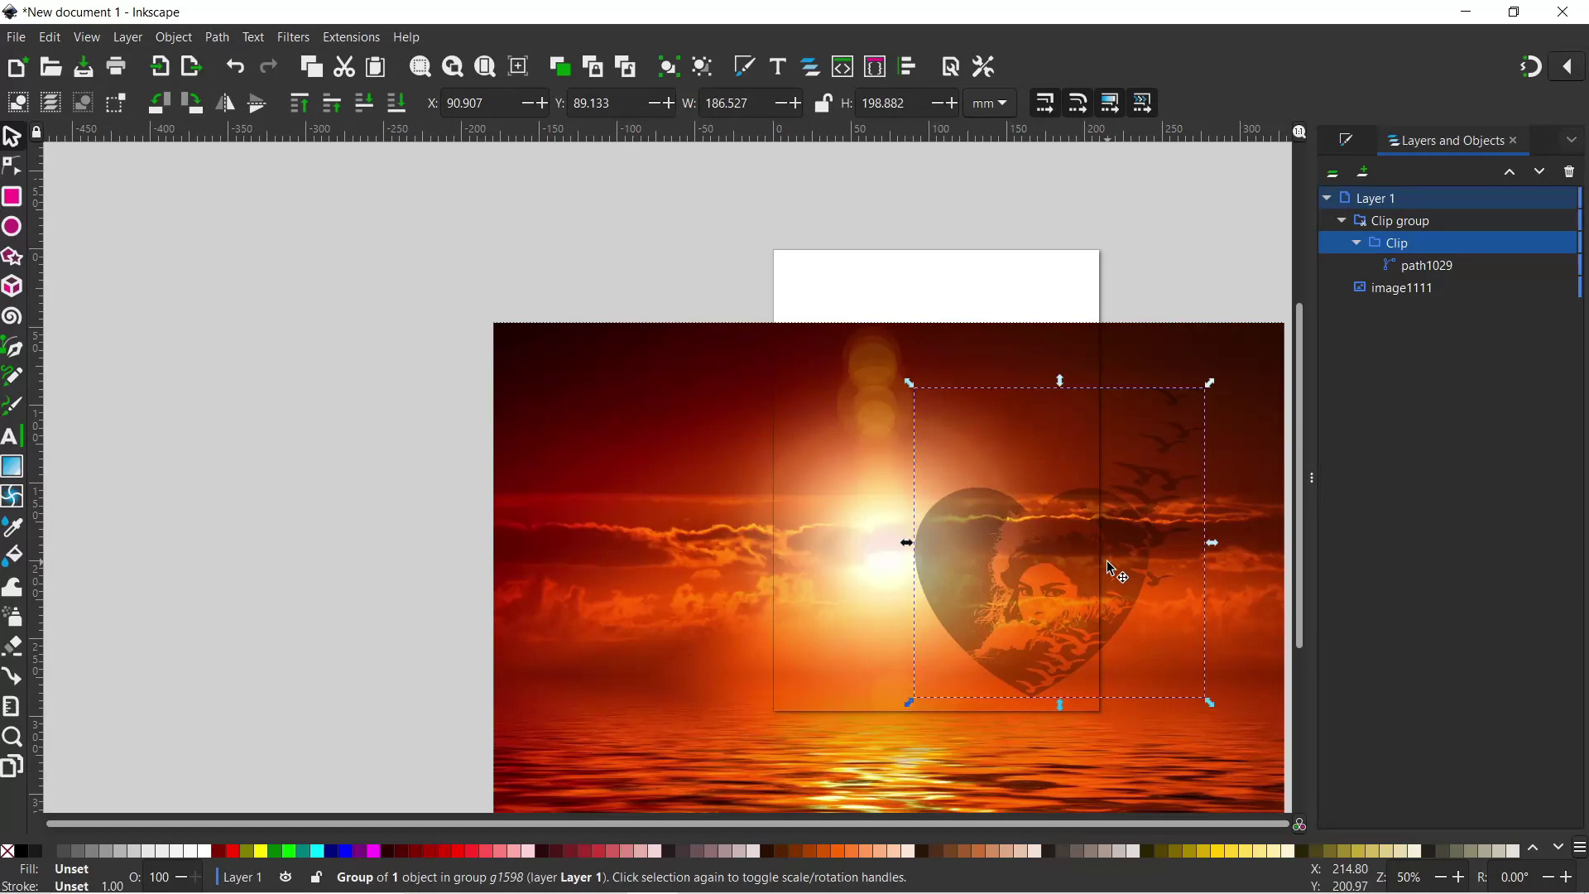
- Move image1111 into the Clip group and shift the sunset to X -228.480, Y 69.222 mm
click(1395, 290)
drag(1395, 289, 1401, 223)
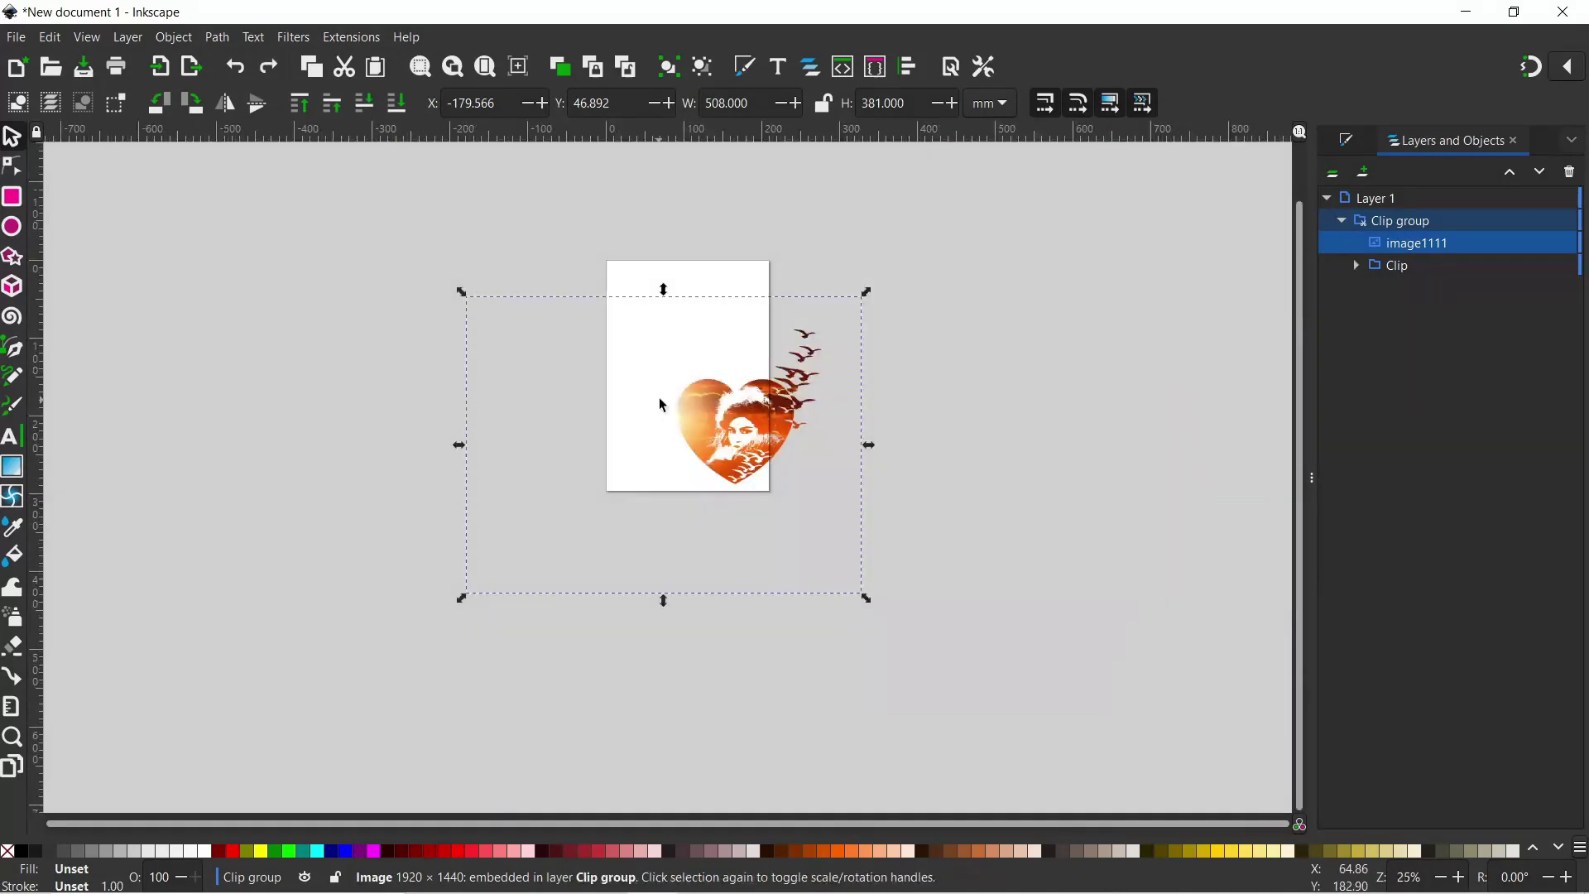
drag(662, 405, 659, 453)
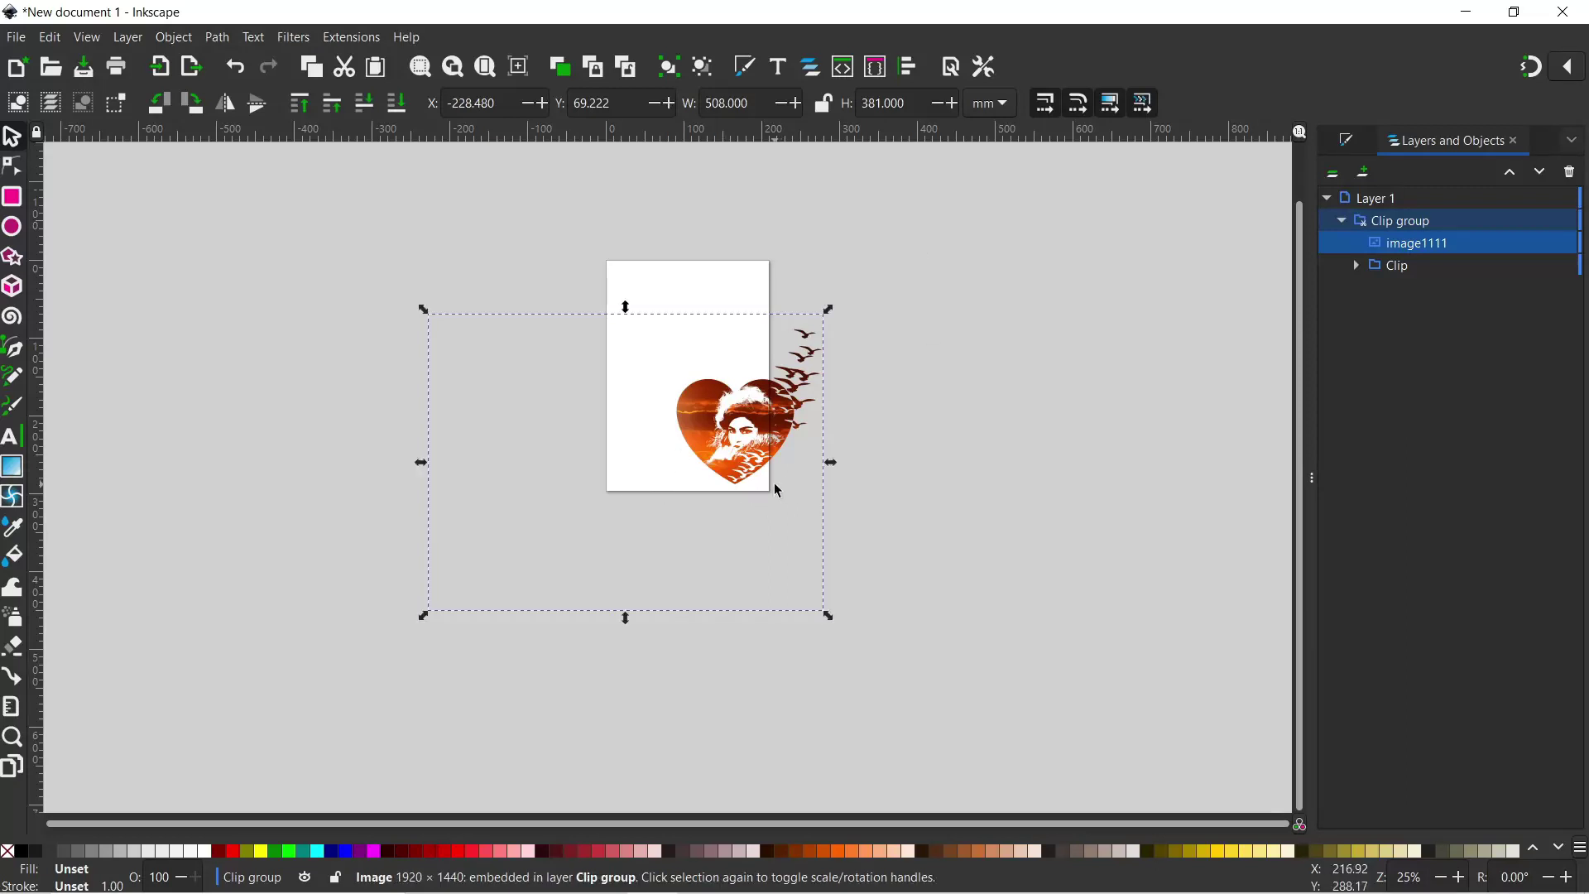
click(961, 377)
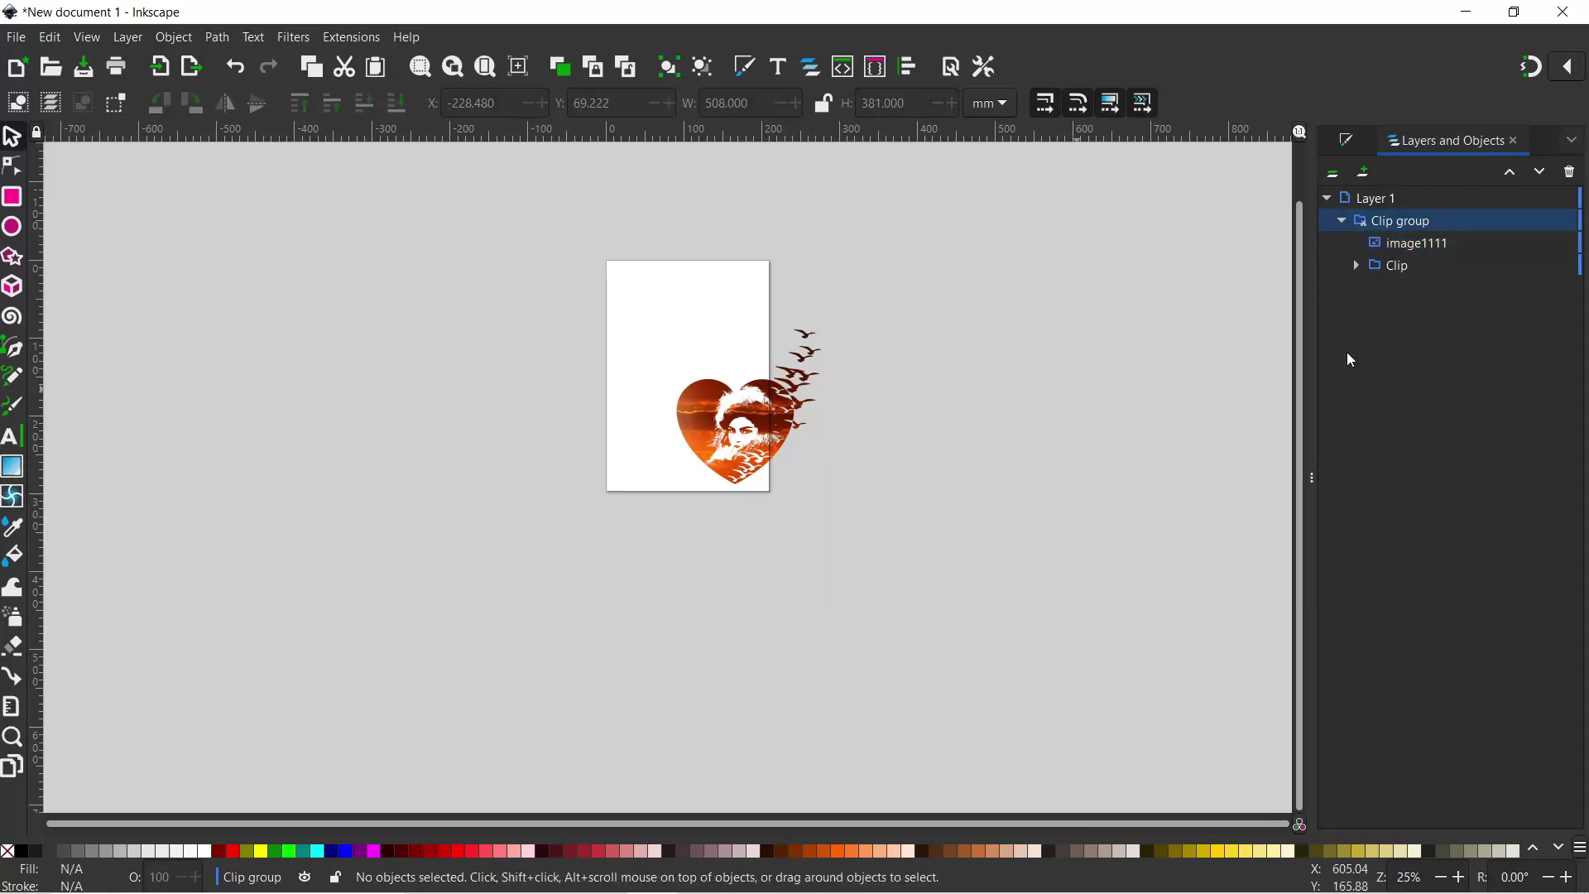
- Move the whole clipped heart group onto the page at X 13.283, Y 64.676 mm
click(1390, 203)
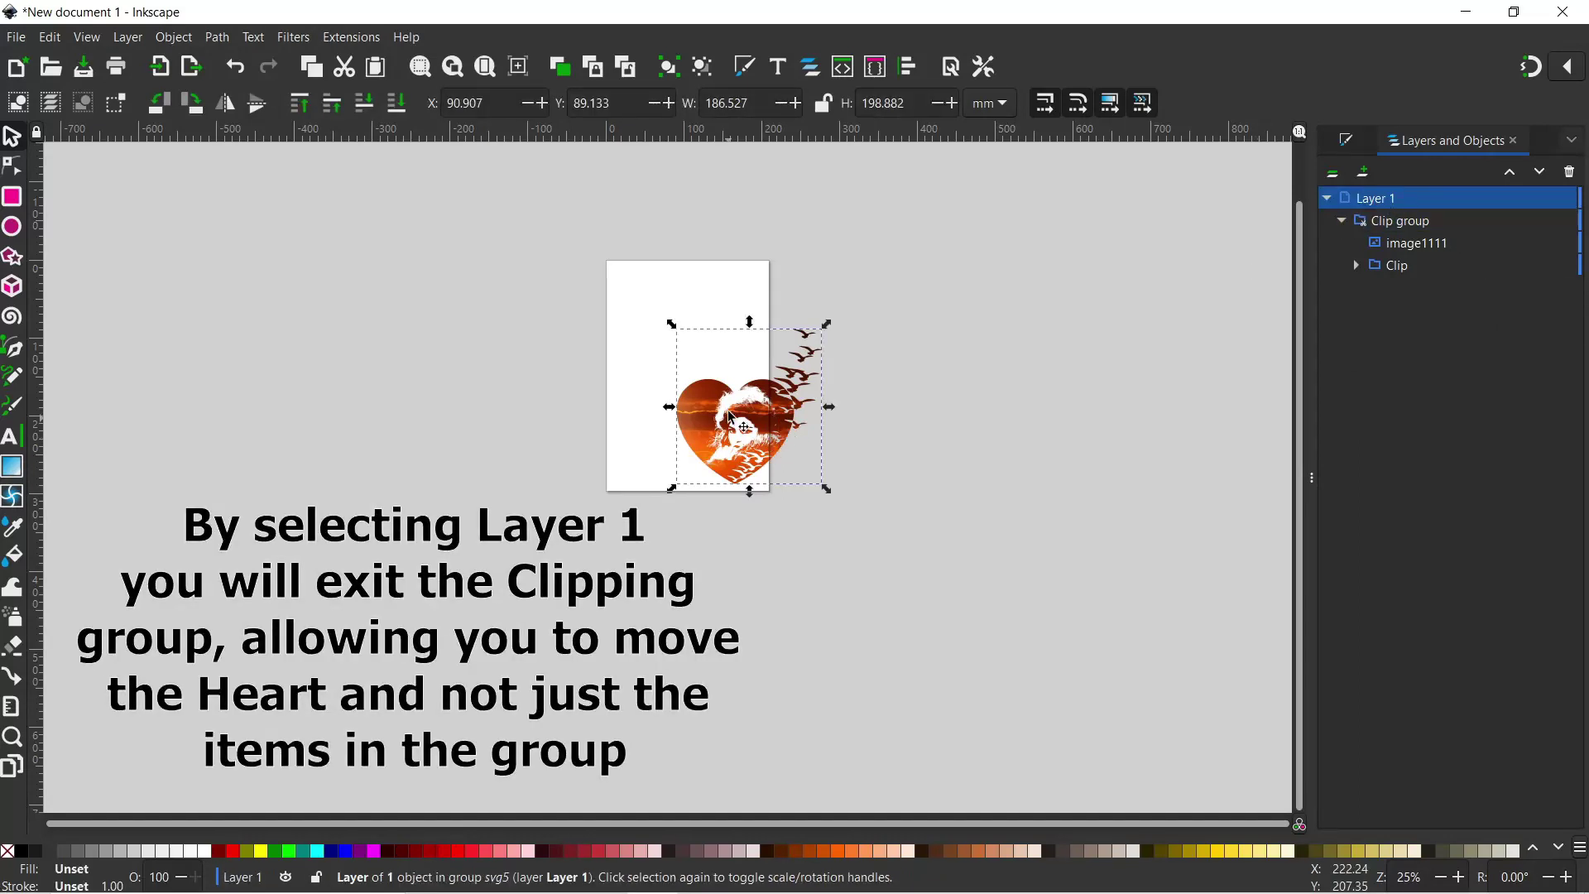
drag(707, 408, 643, 390)
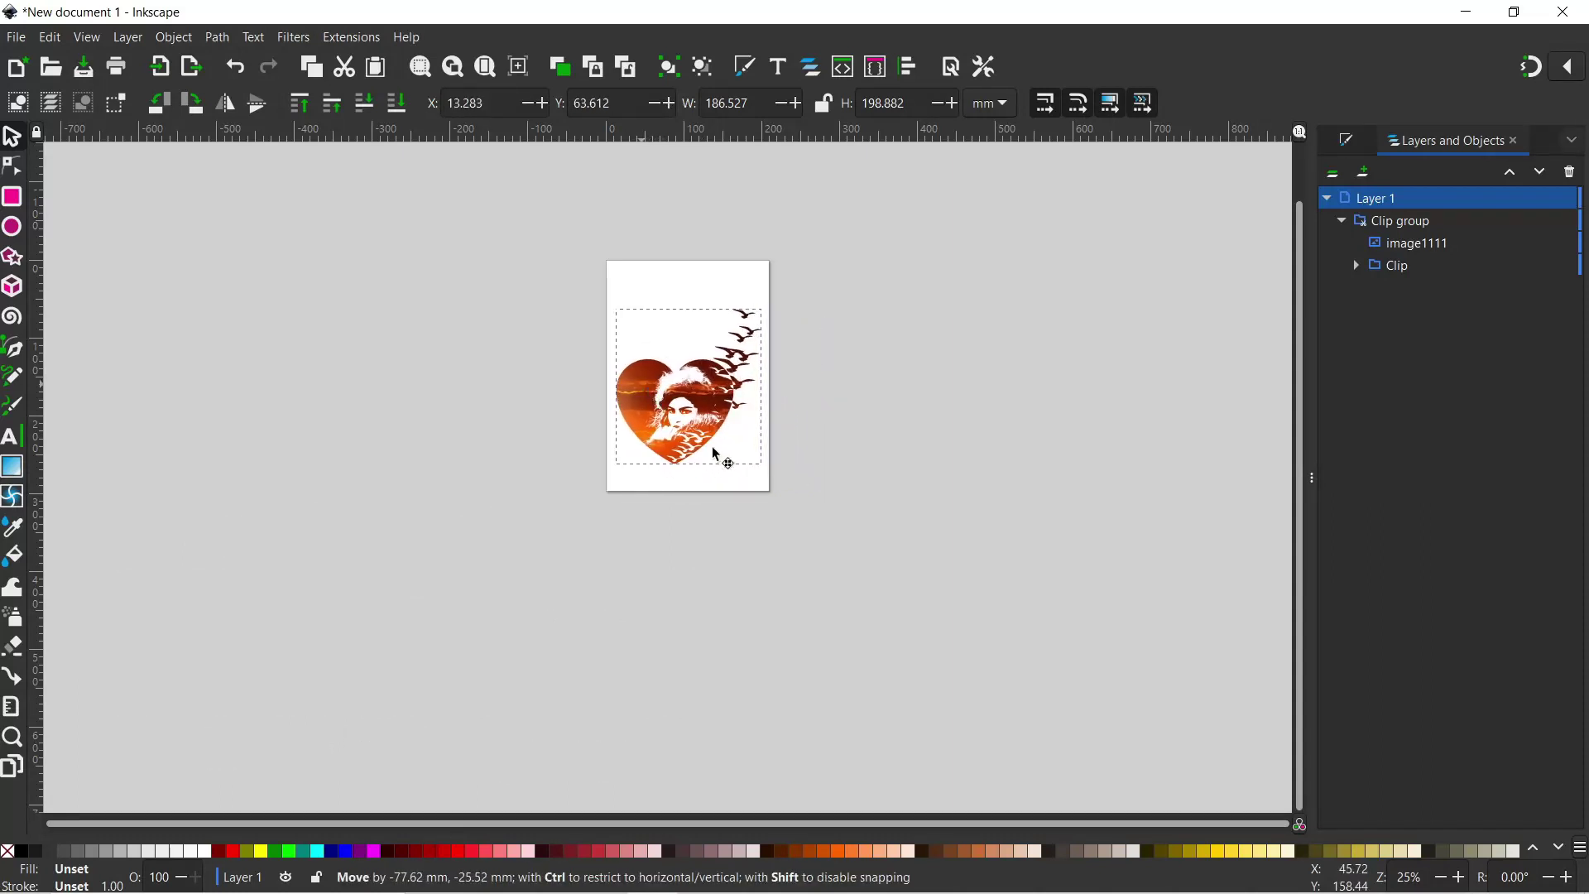
scroll(723, 451, up, 4)
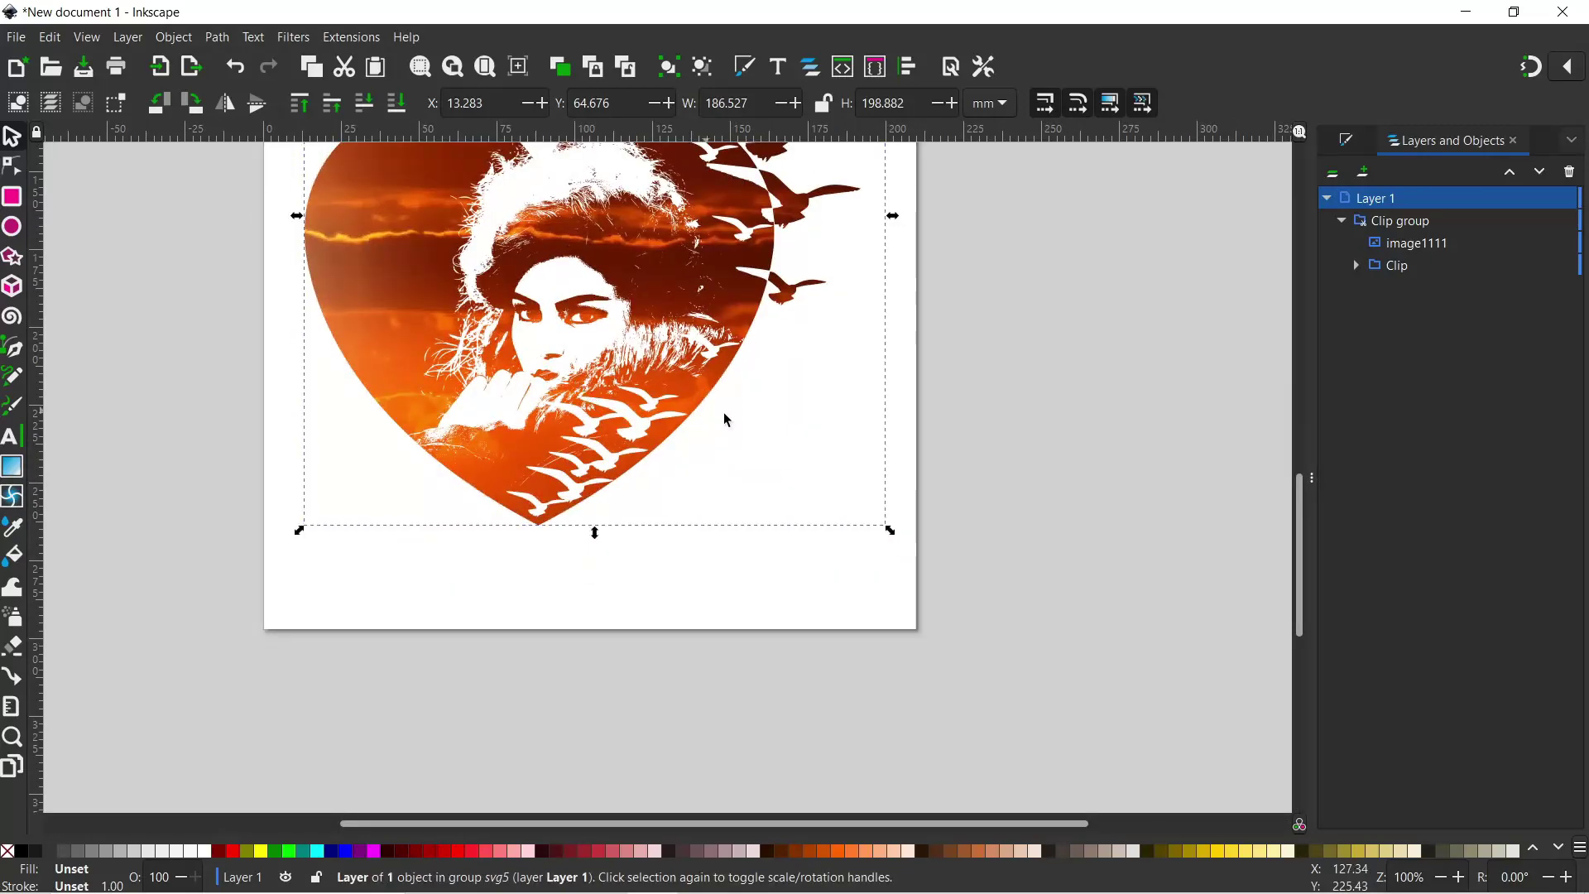
drag(855, 454, 968, 631)
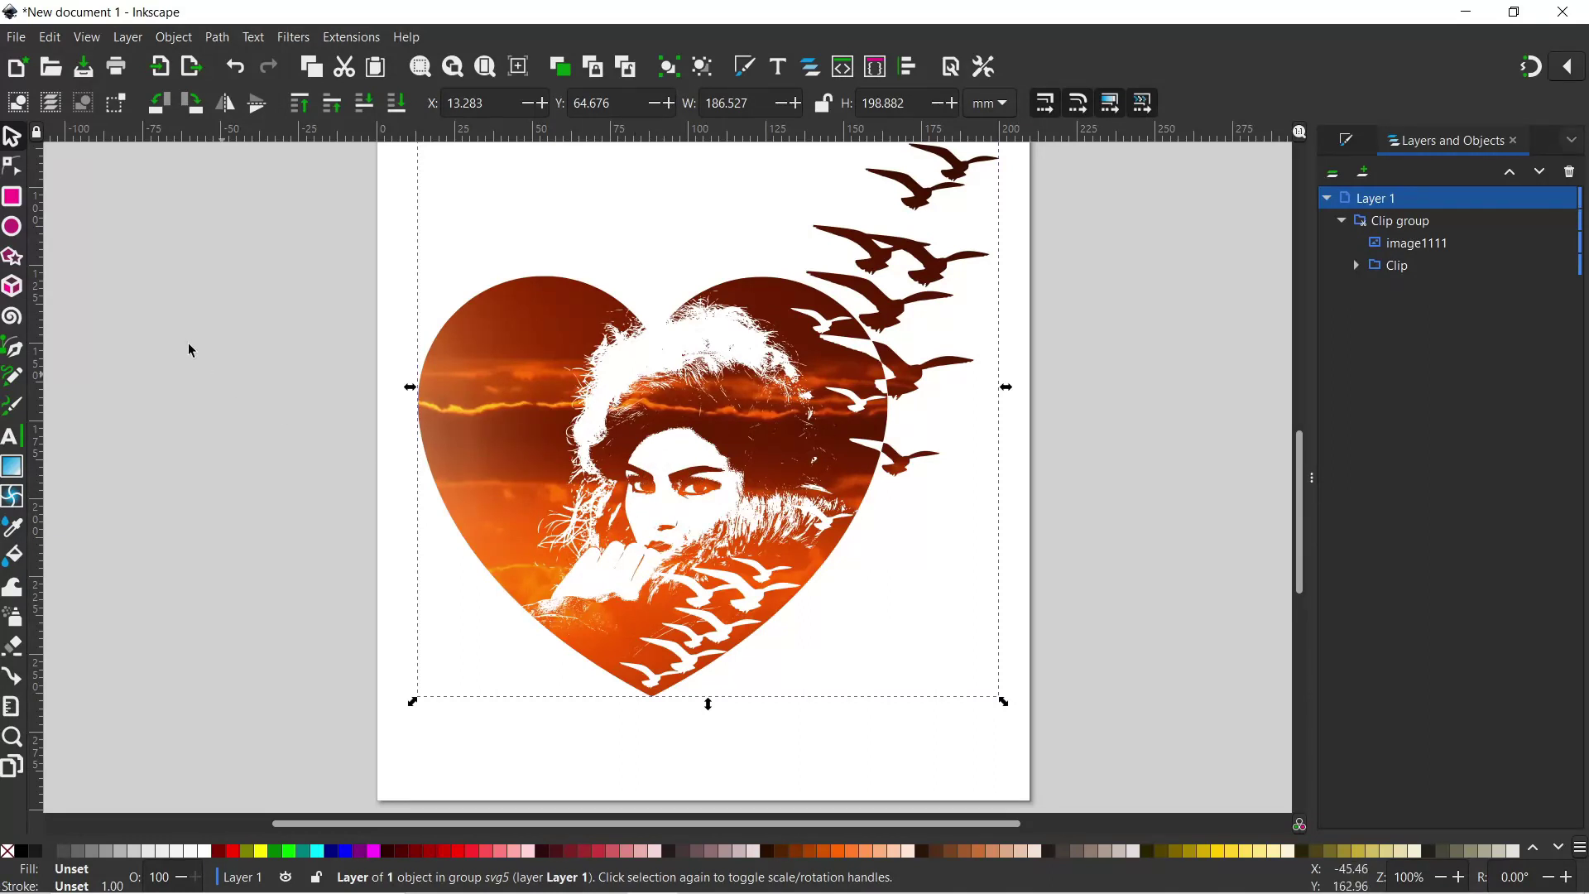
- Draw an ellipse over the woman's face, filled black at 100 opacity
click(12, 228)
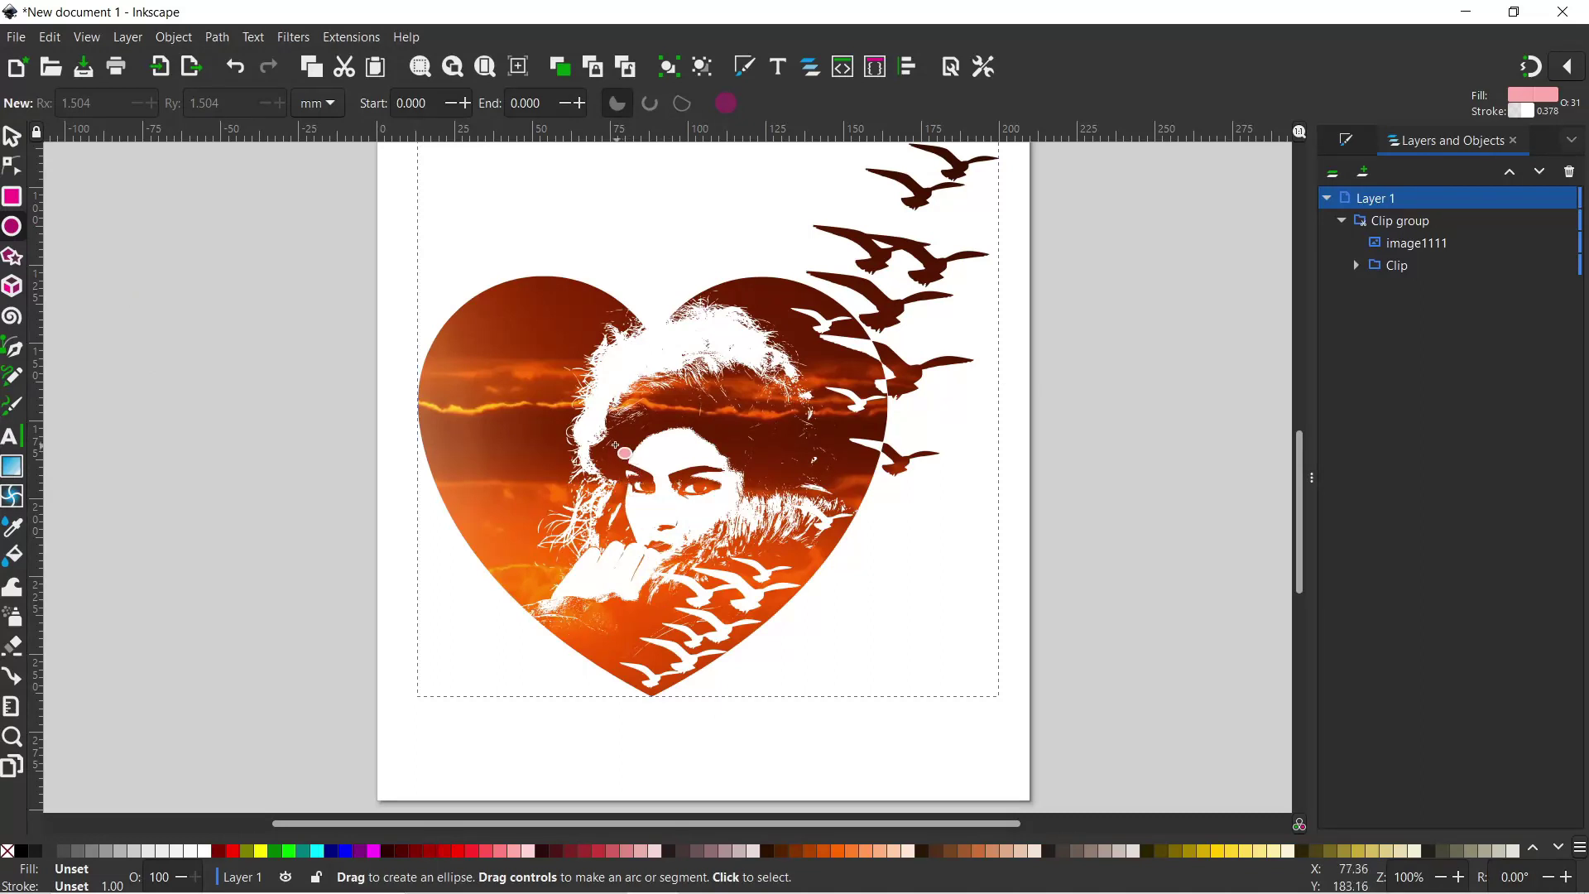
drag(617, 447, 745, 527)
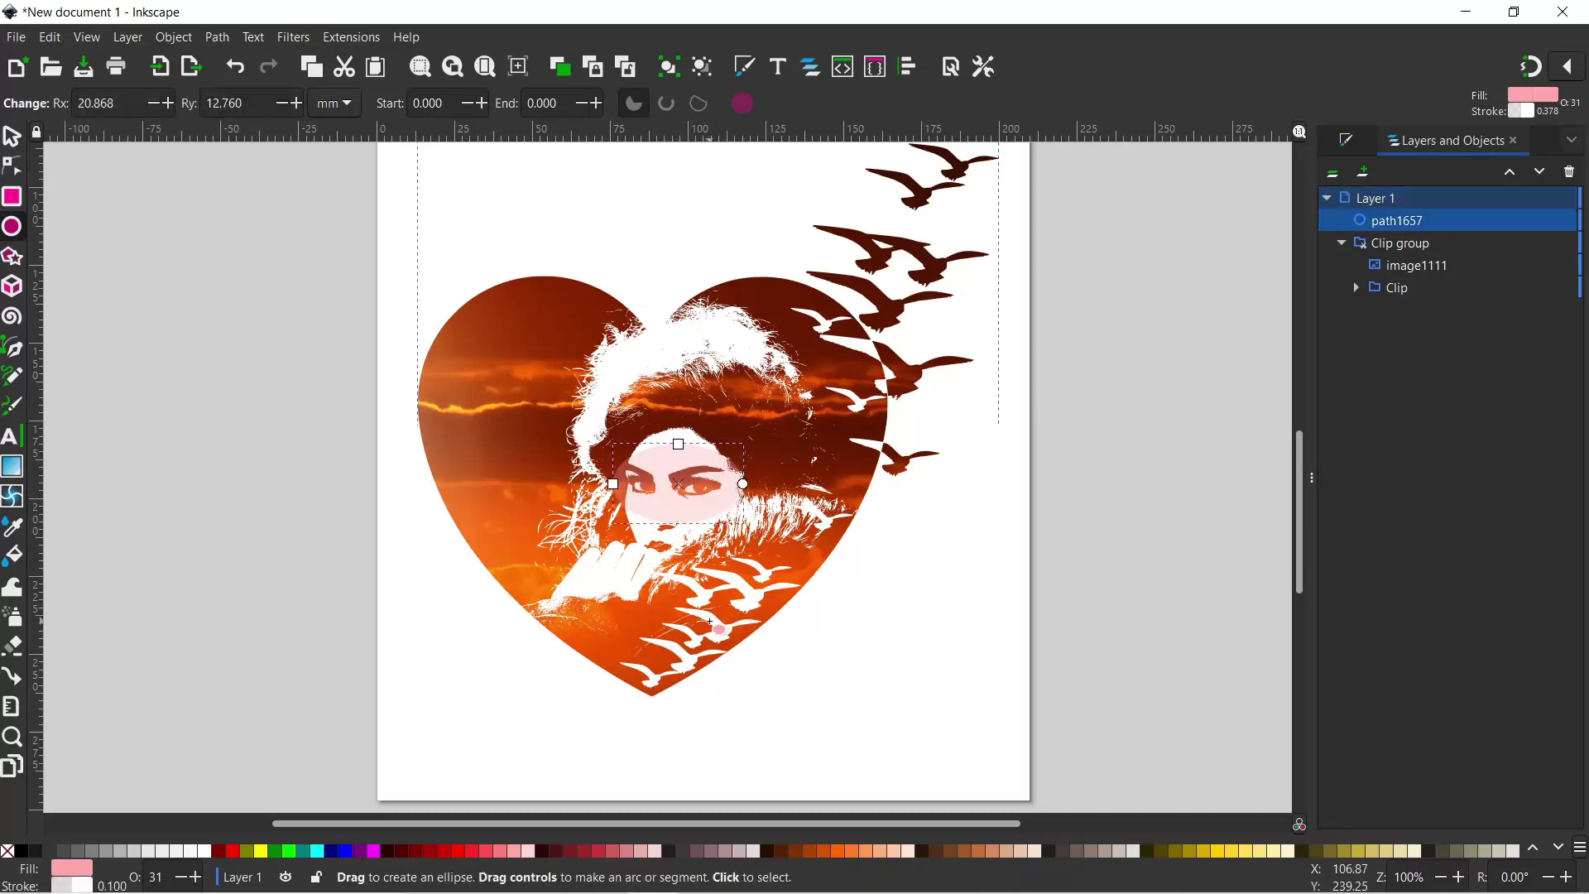
click(23, 851)
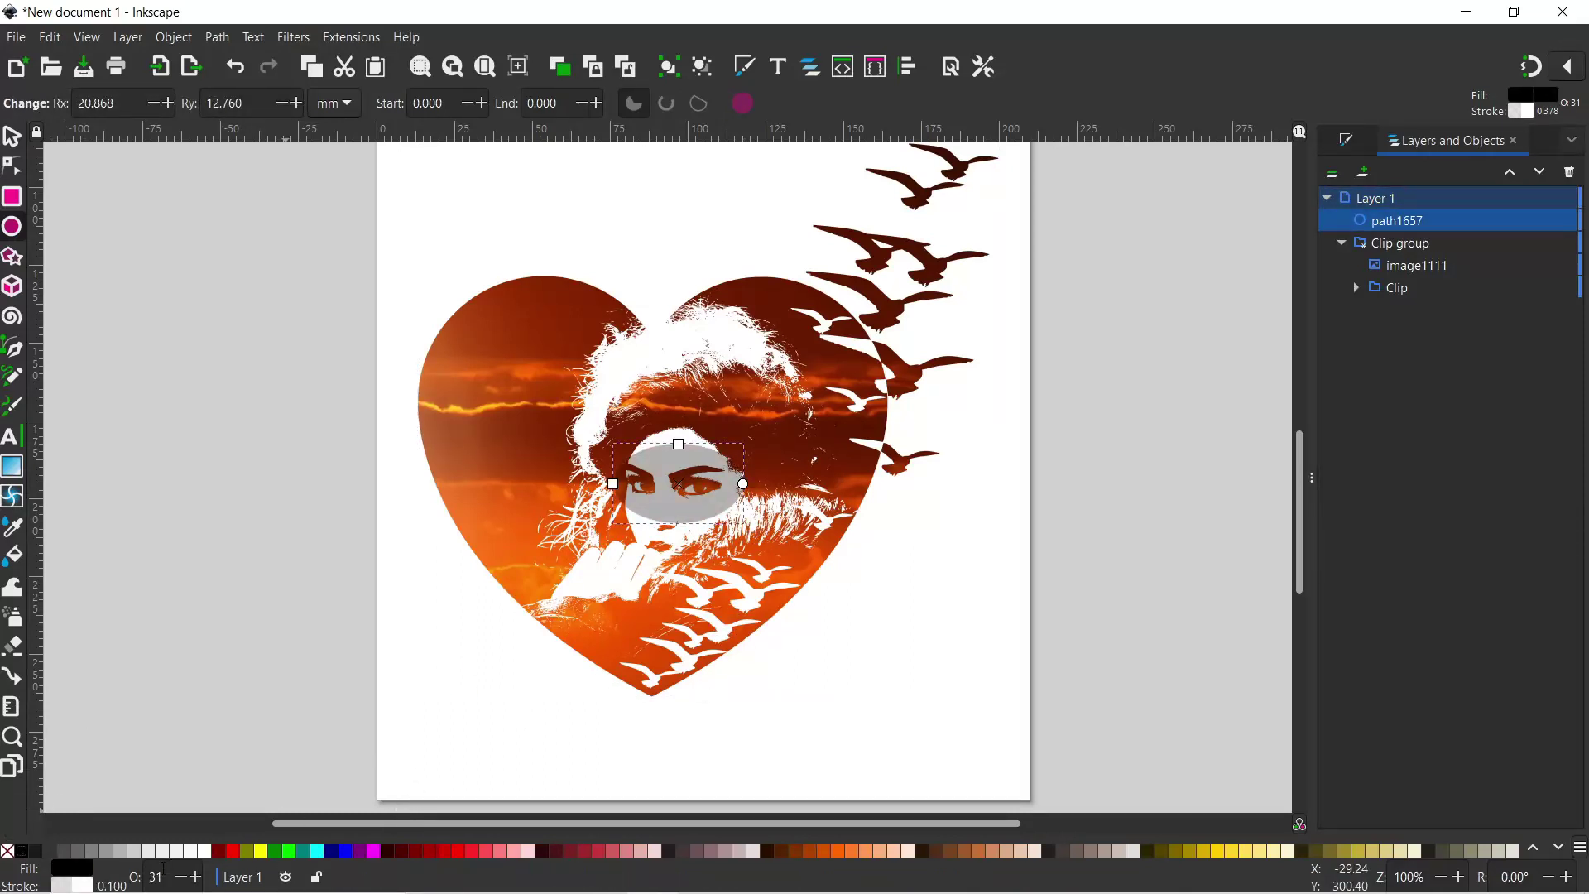
click(156, 877)
text(100)
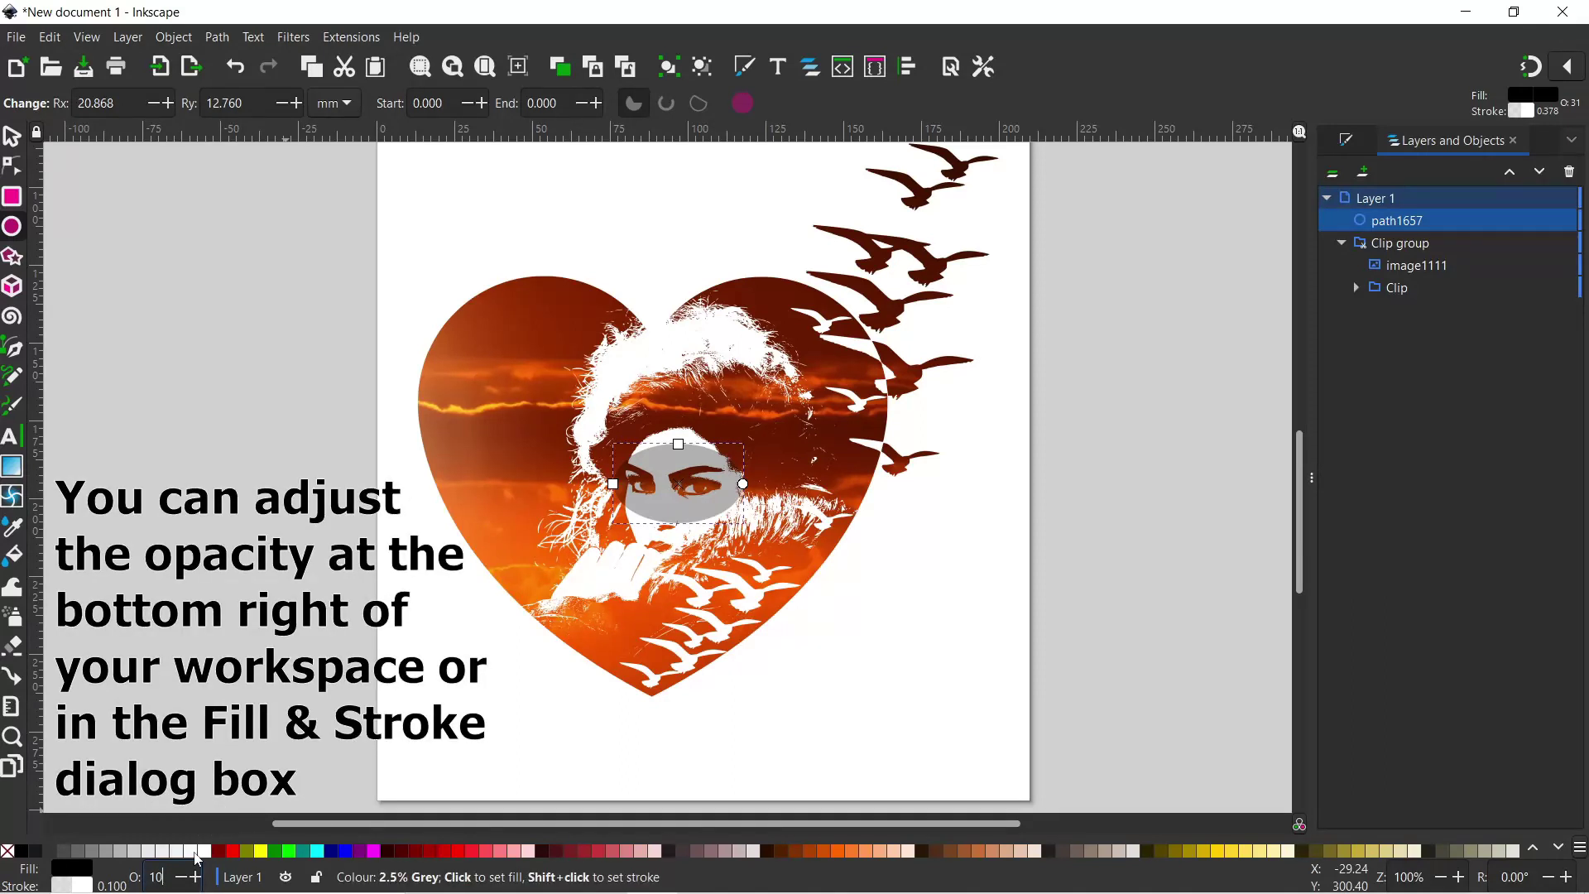
key(Return)
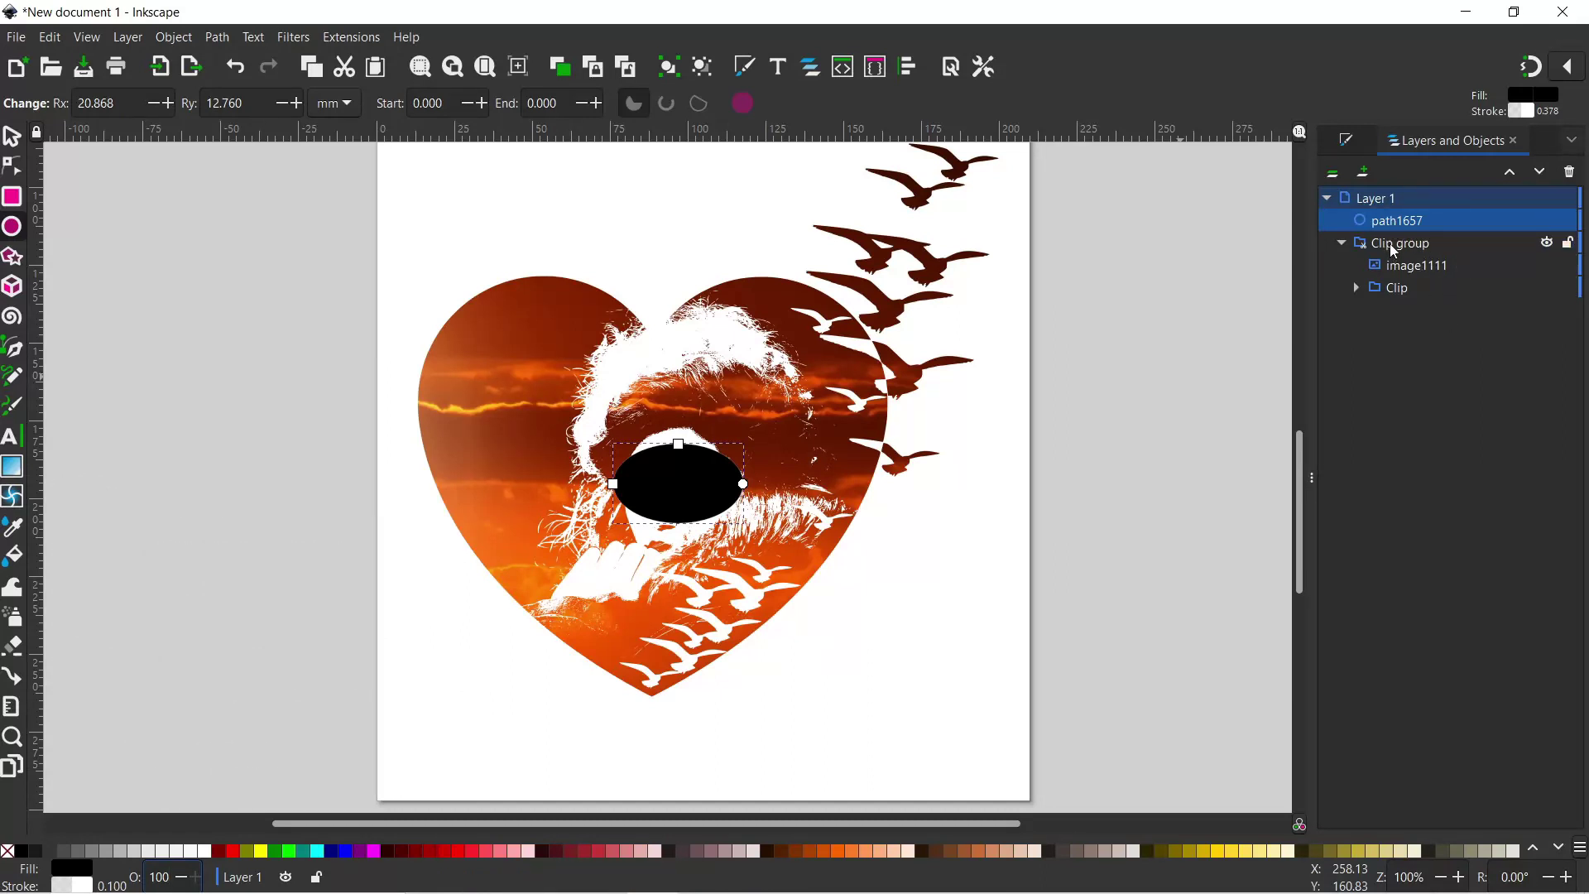
- Move ellipse path1657 into the Clip group, undoing an accidental resize
drag(1390, 233, 1386, 250)
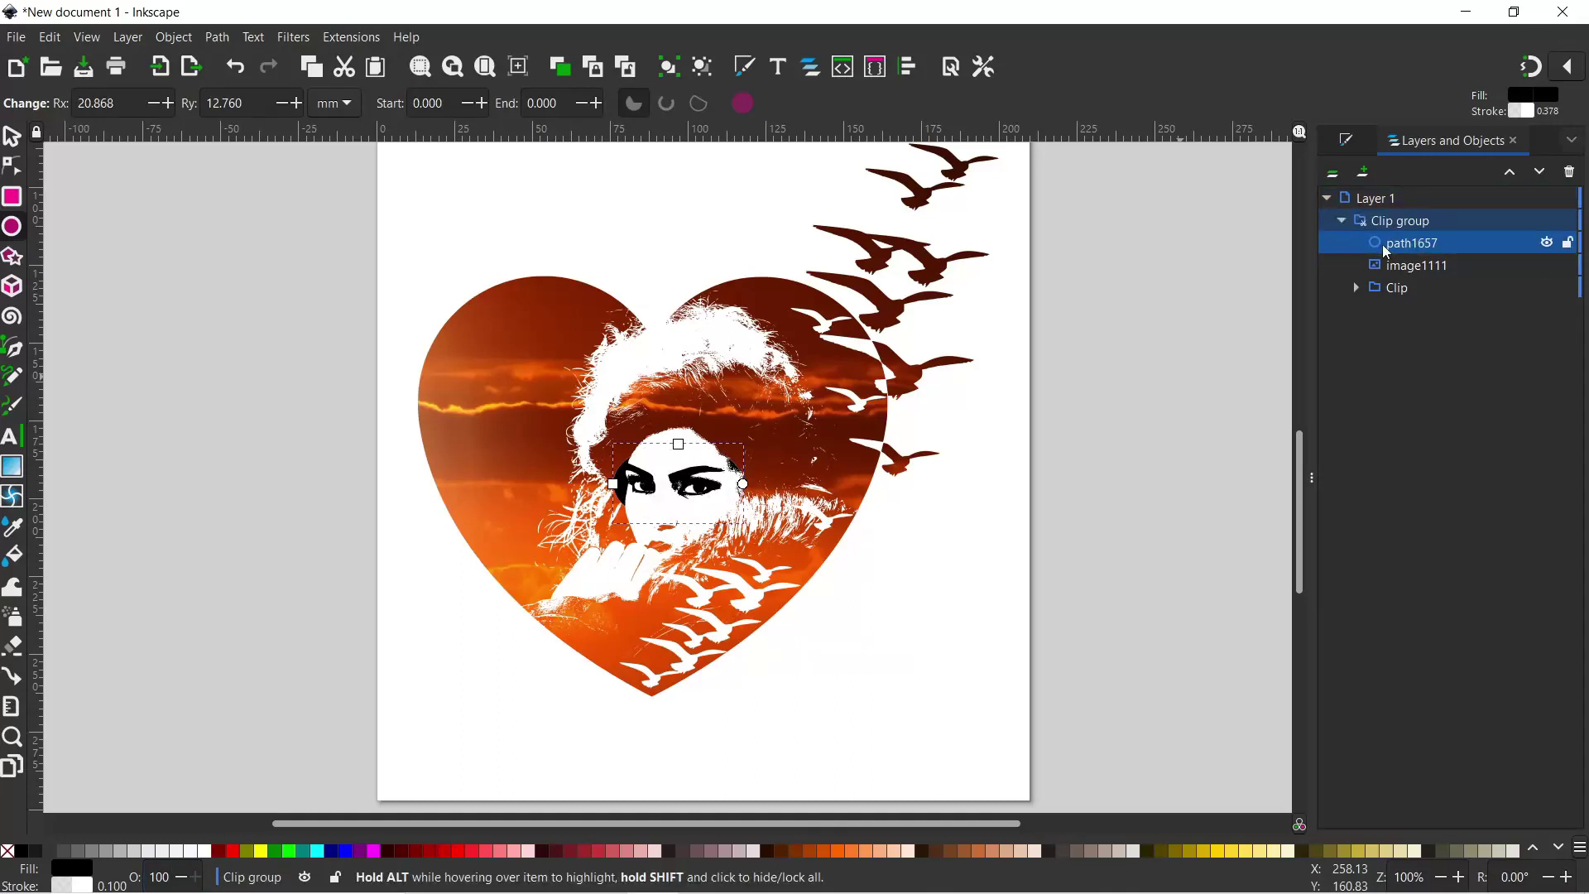
mouse_move(613, 484)
mouse_down()
mouse_move(679, 420)
mouse_move(673, 454)
mouse_up()
key(ctrl+z)
key(s)
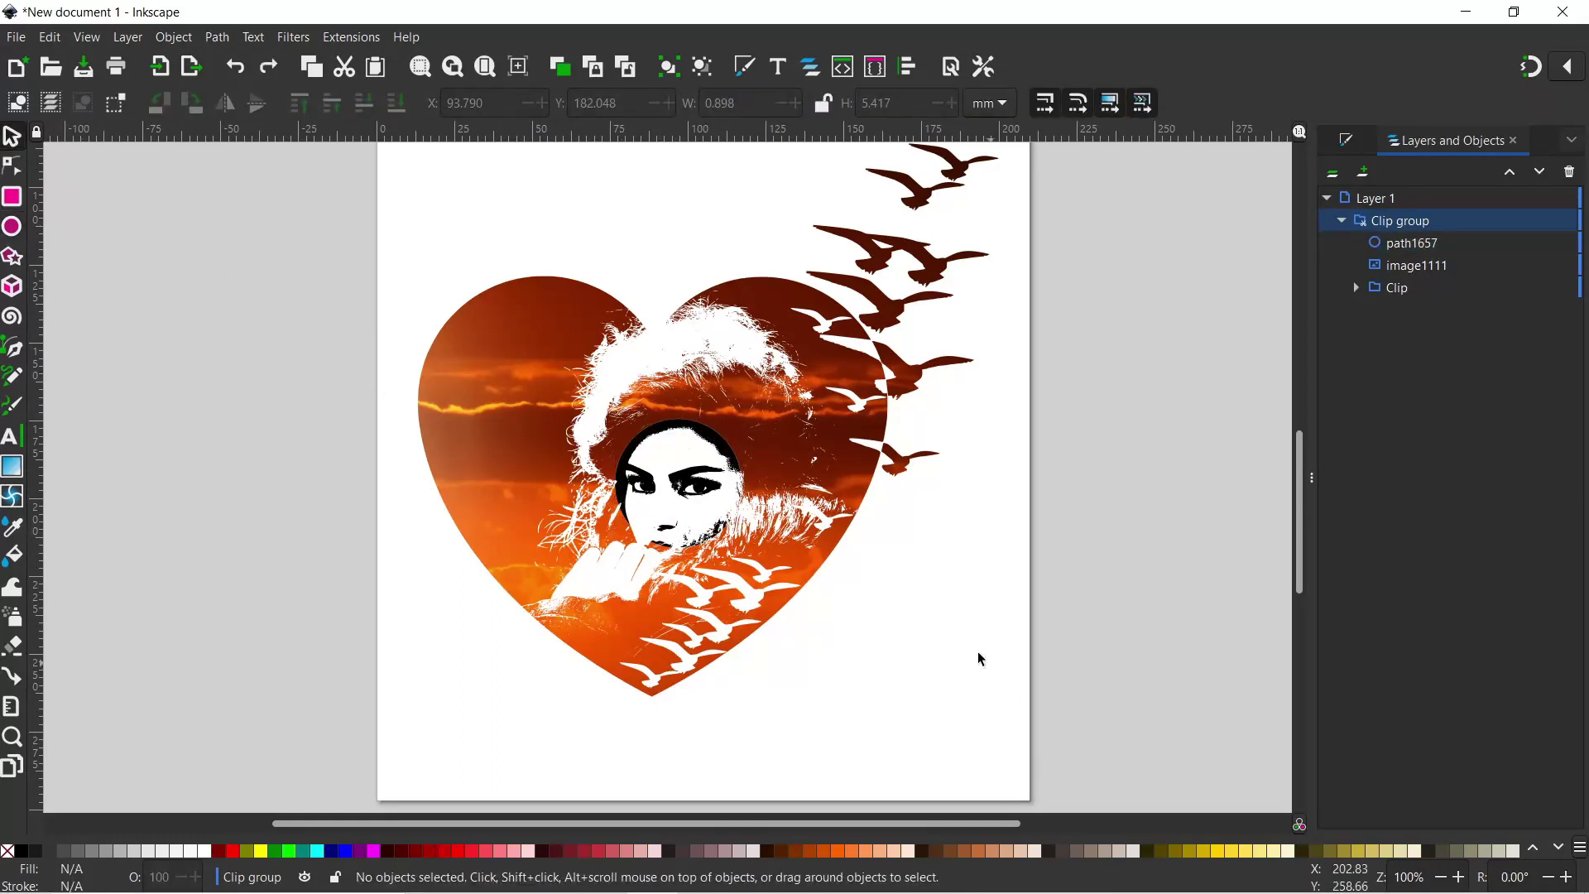
- Nudge the black face ellipse and give it a 67.5% blur
click(1413, 245)
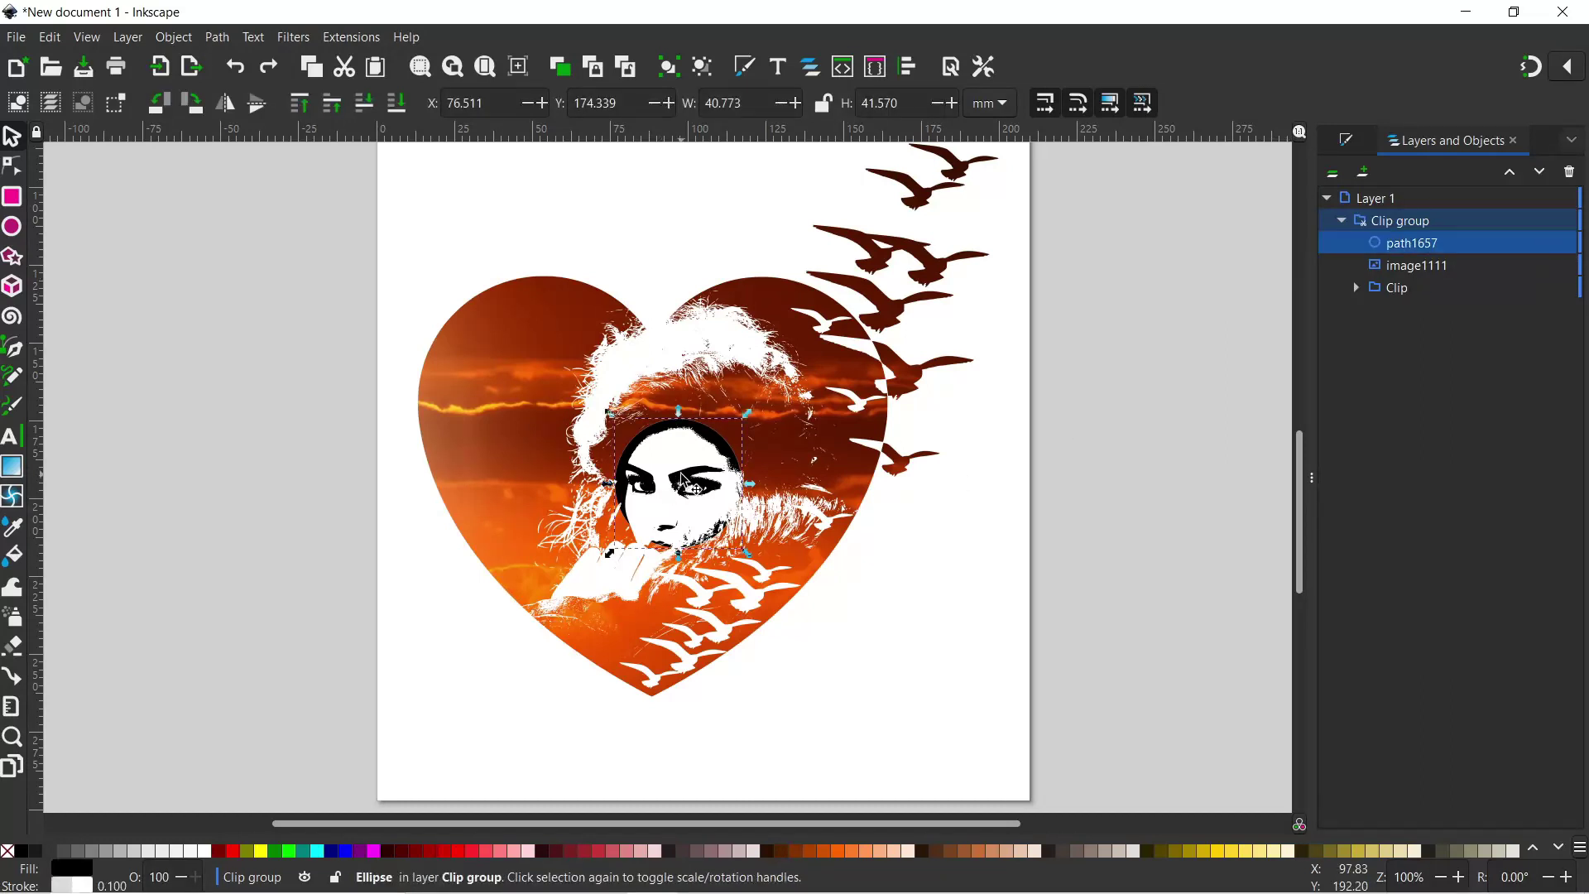
drag(721, 445, 720, 452)
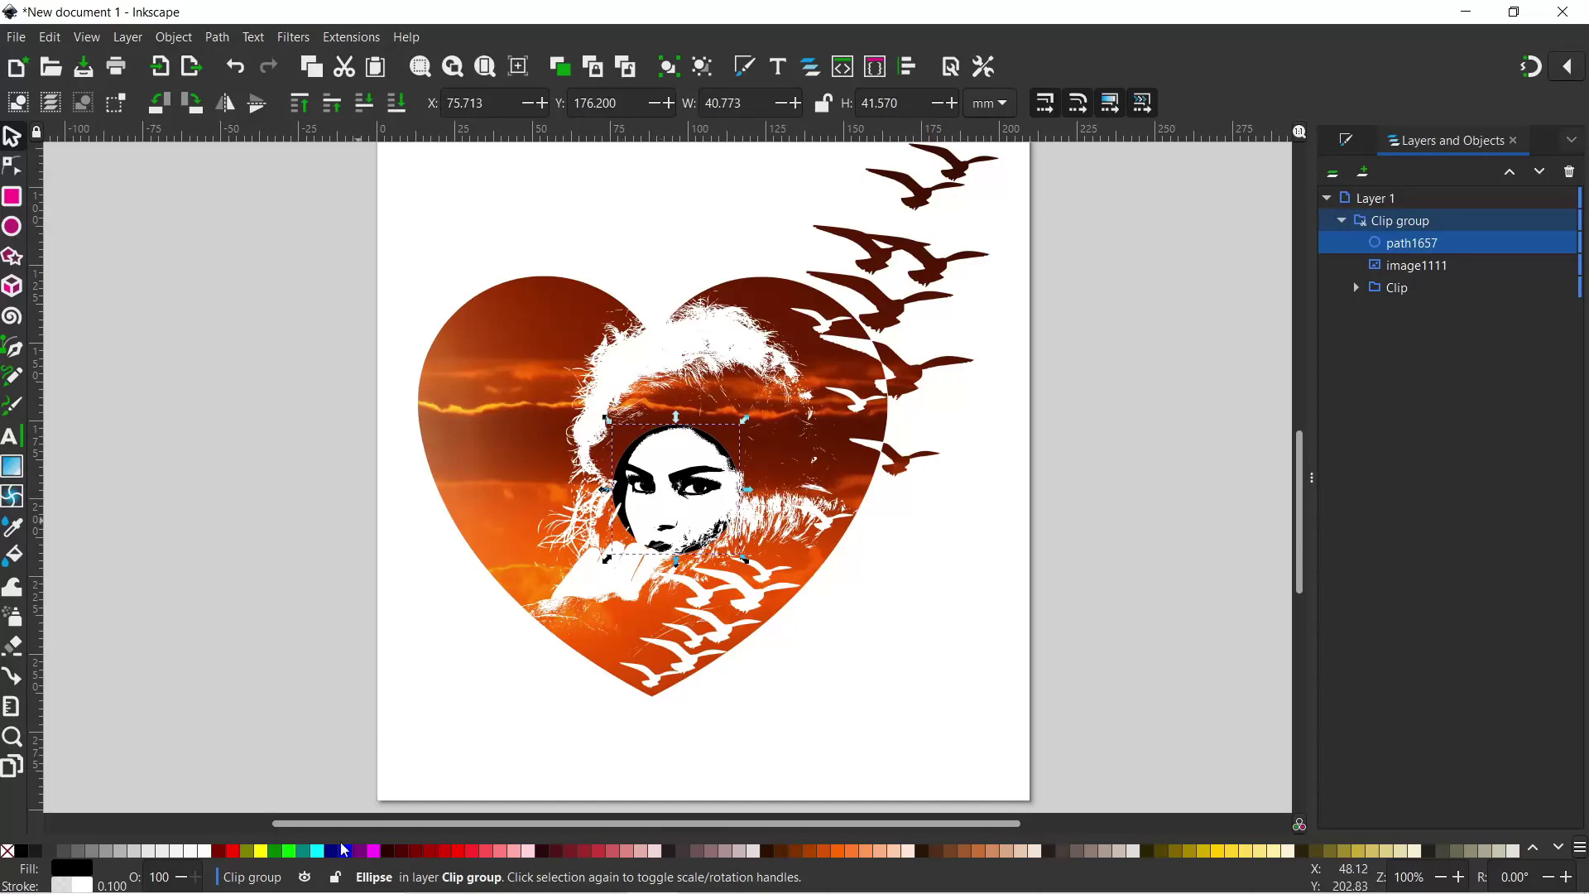
click(1349, 141)
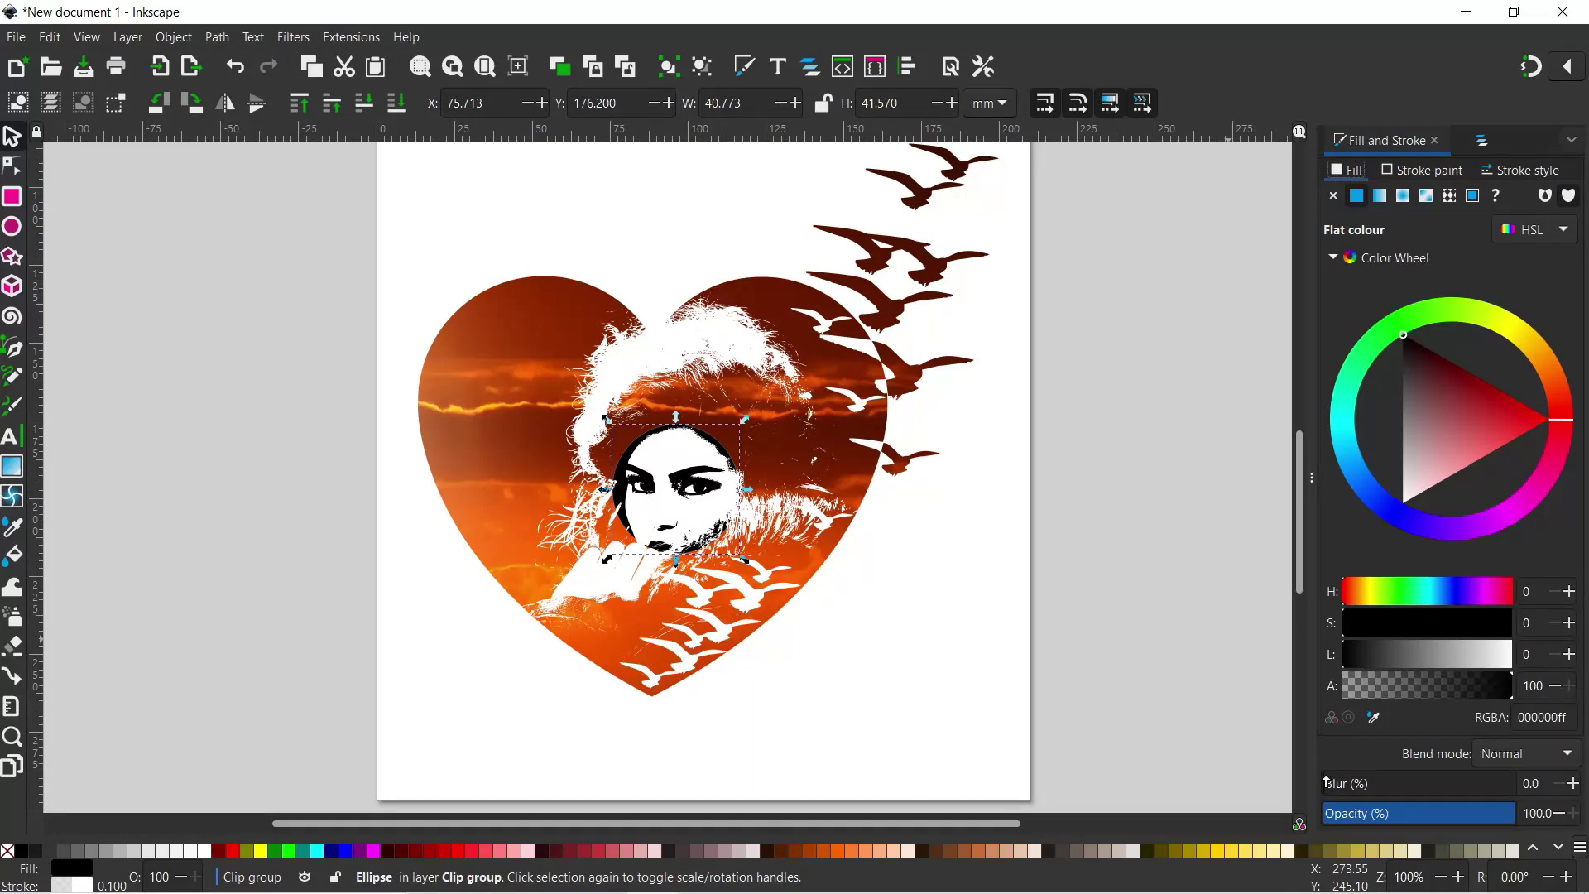
drag(1327, 783, 1478, 771)
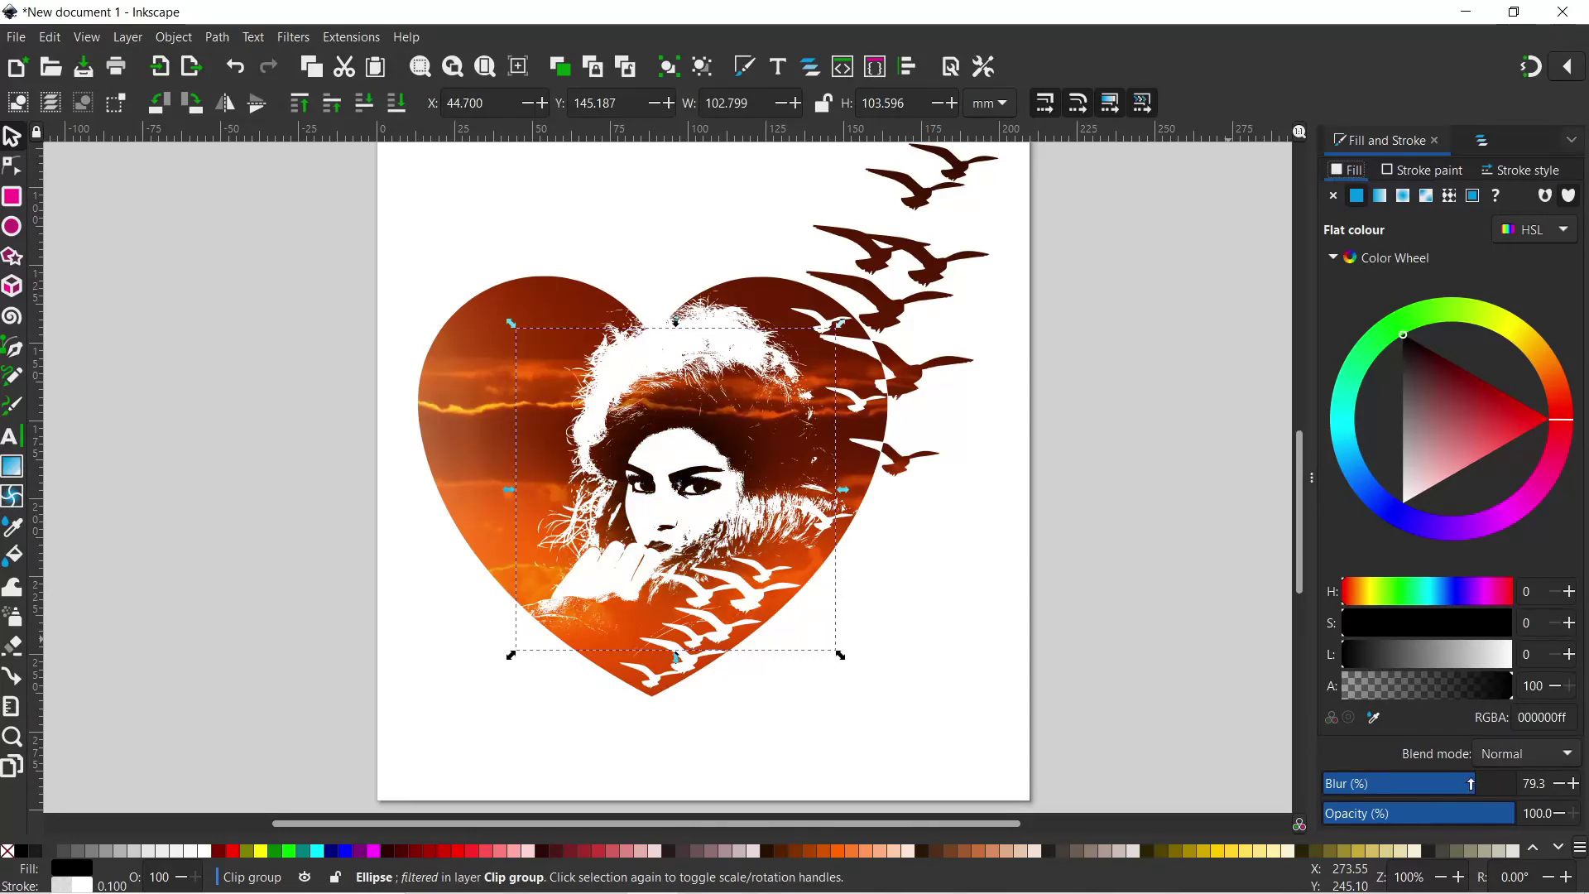
drag(1465, 784, 1454, 786)
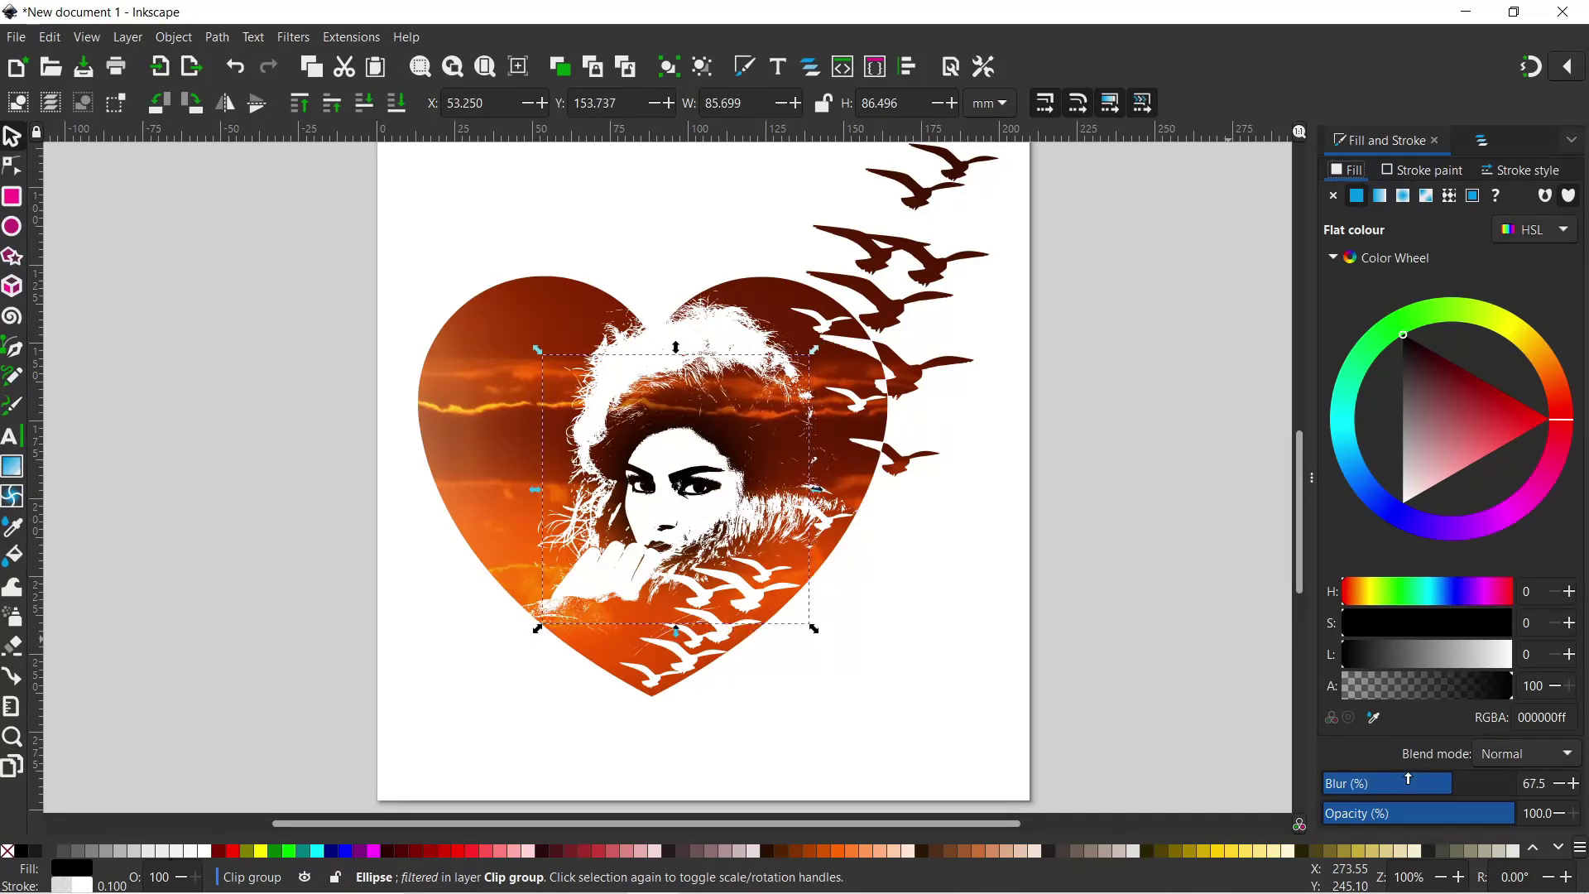
- Move the blurred ellipse over the birds and stretch it to about 85.6 × 174 mm
scroll(1045, 579, down, 2)
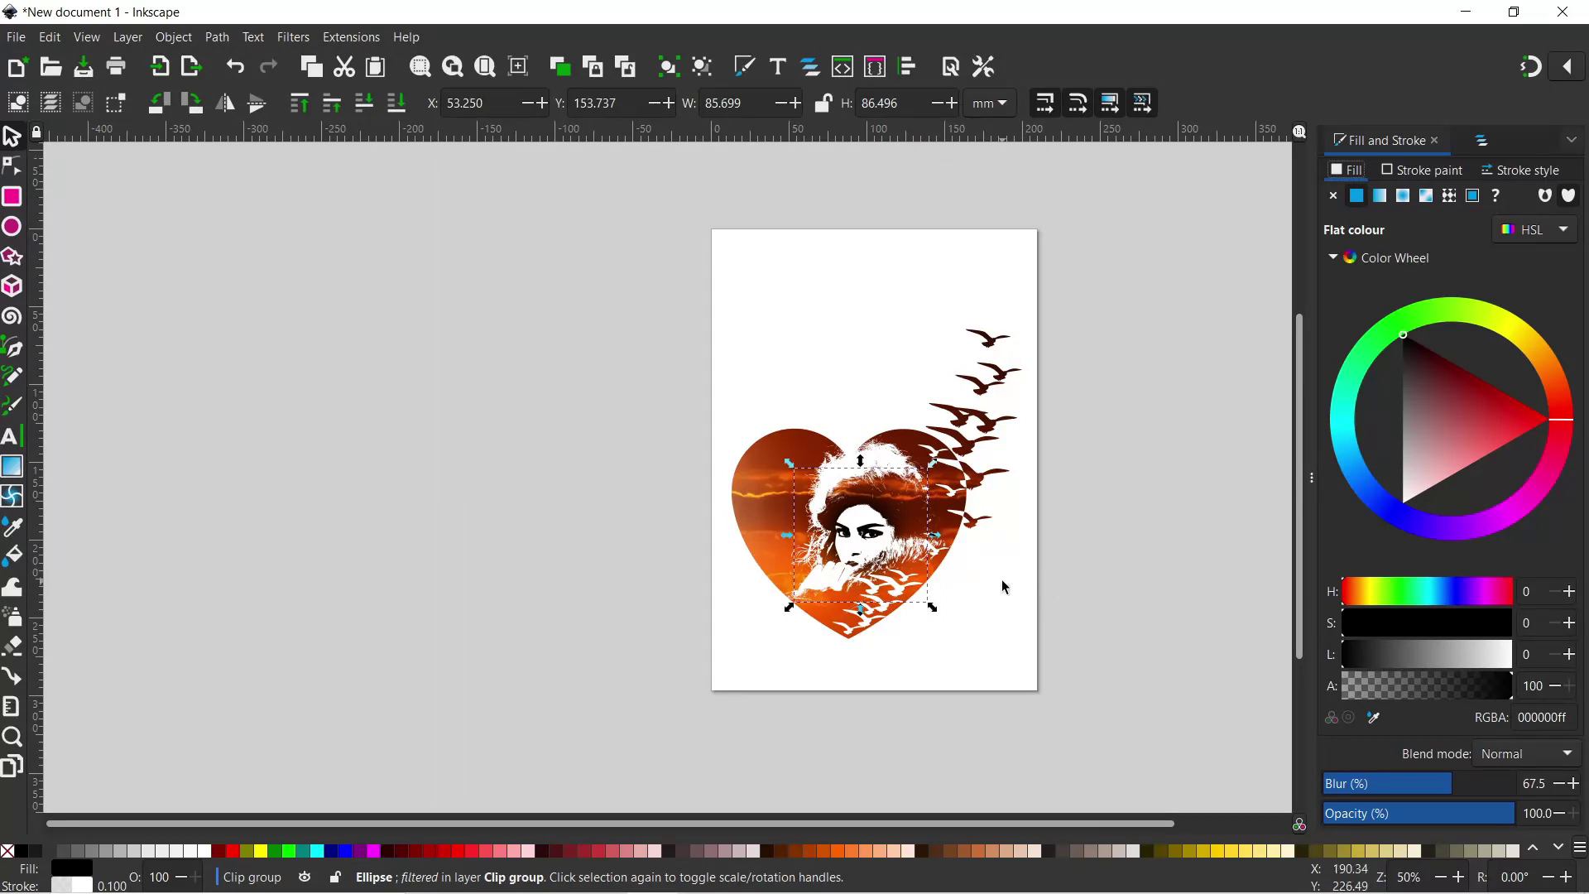
drag(1004, 586, 779, 562)
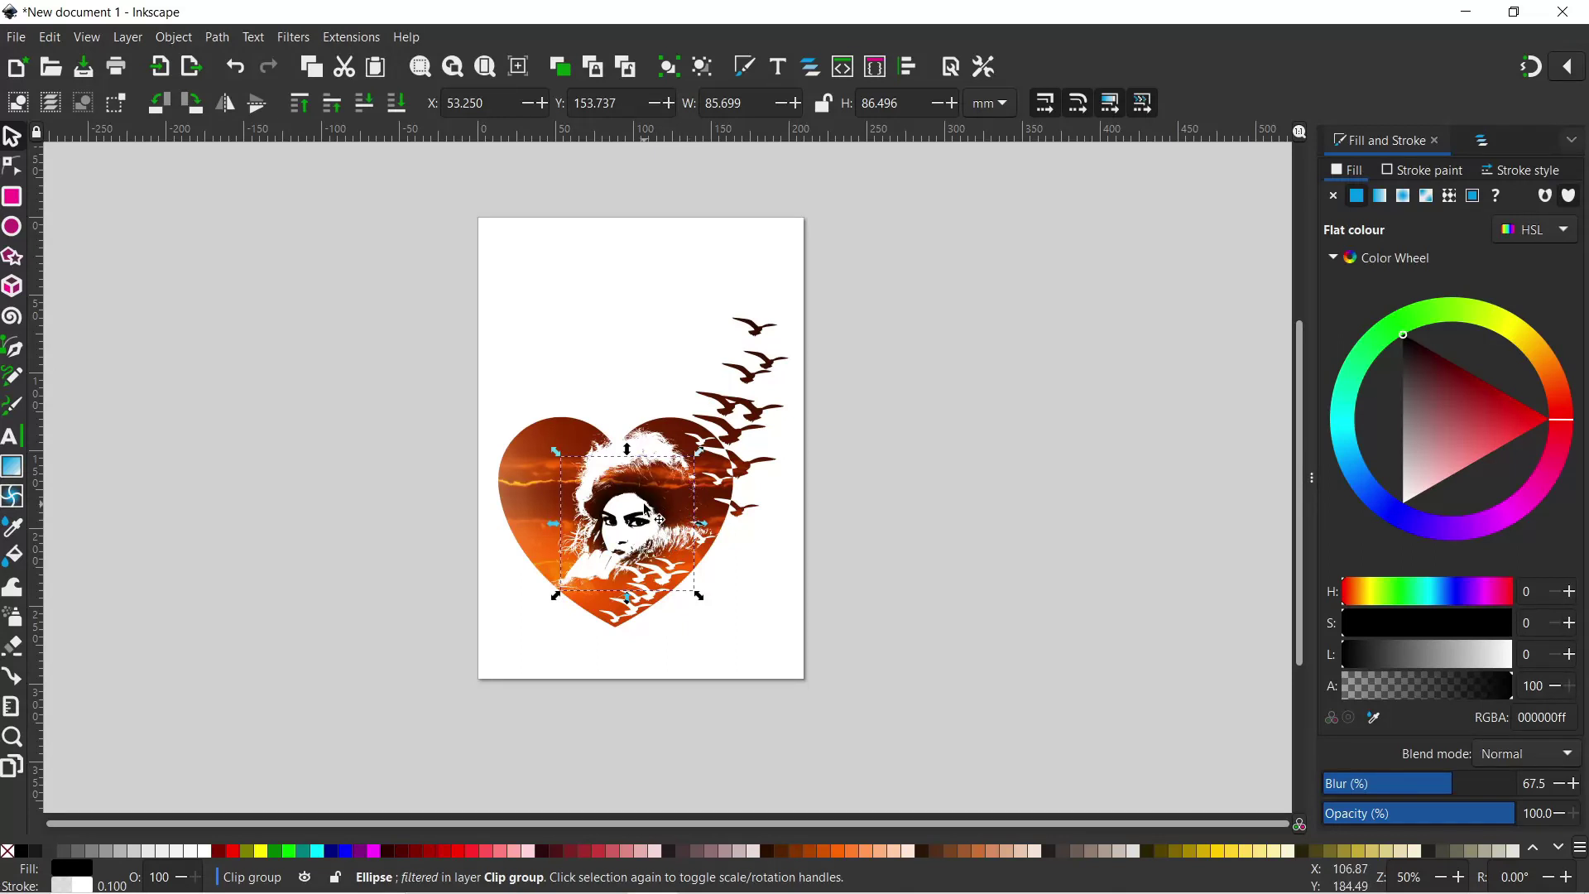
drag(648, 509, 758, 348)
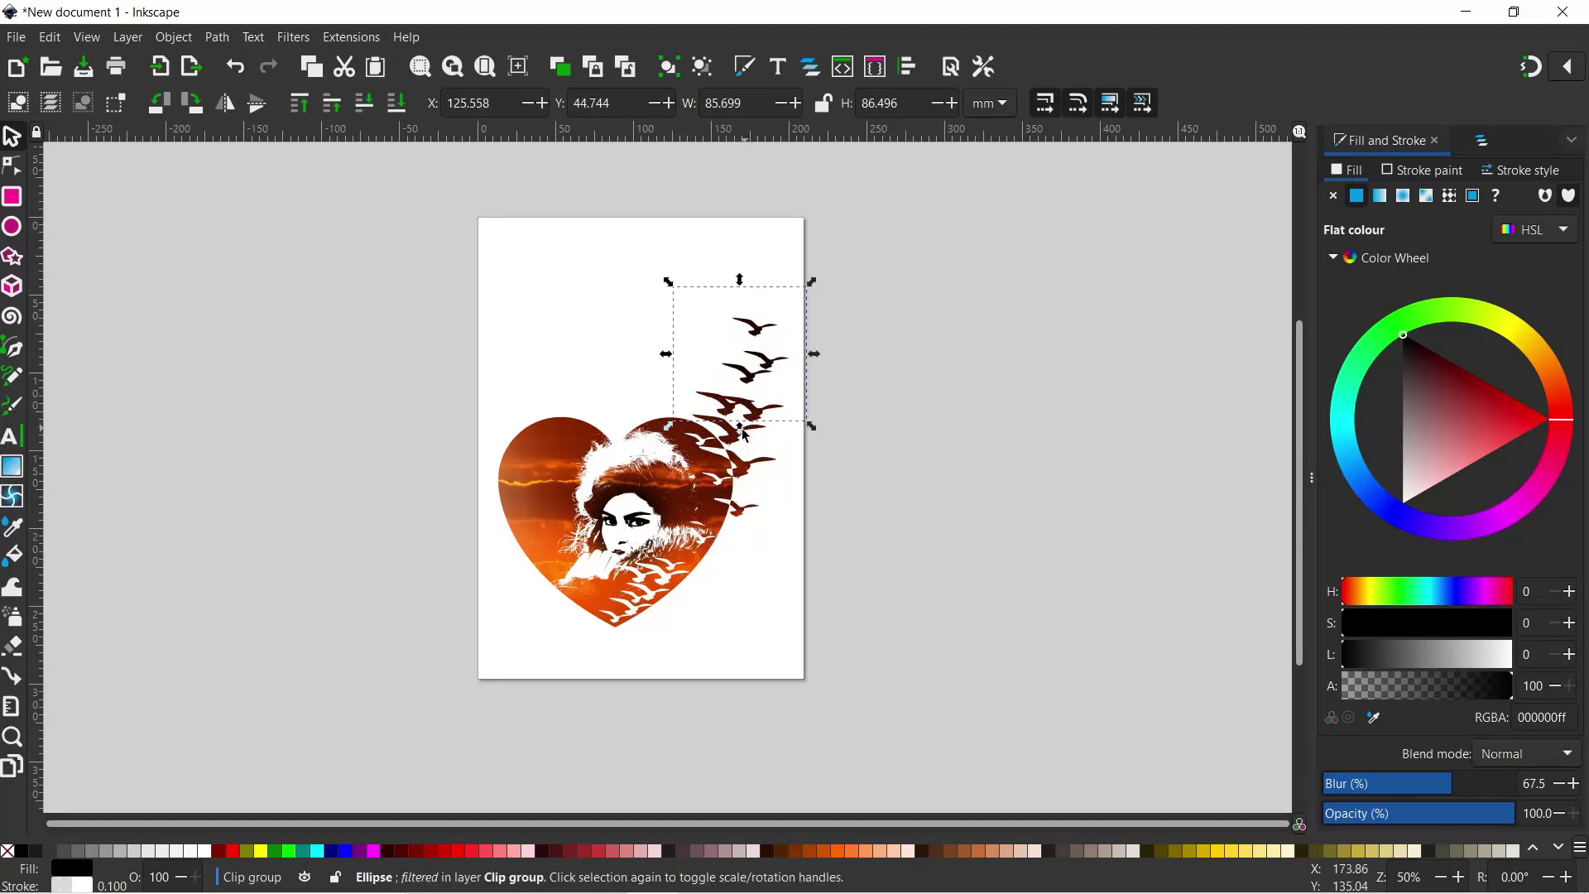
drag(739, 430, 747, 536)
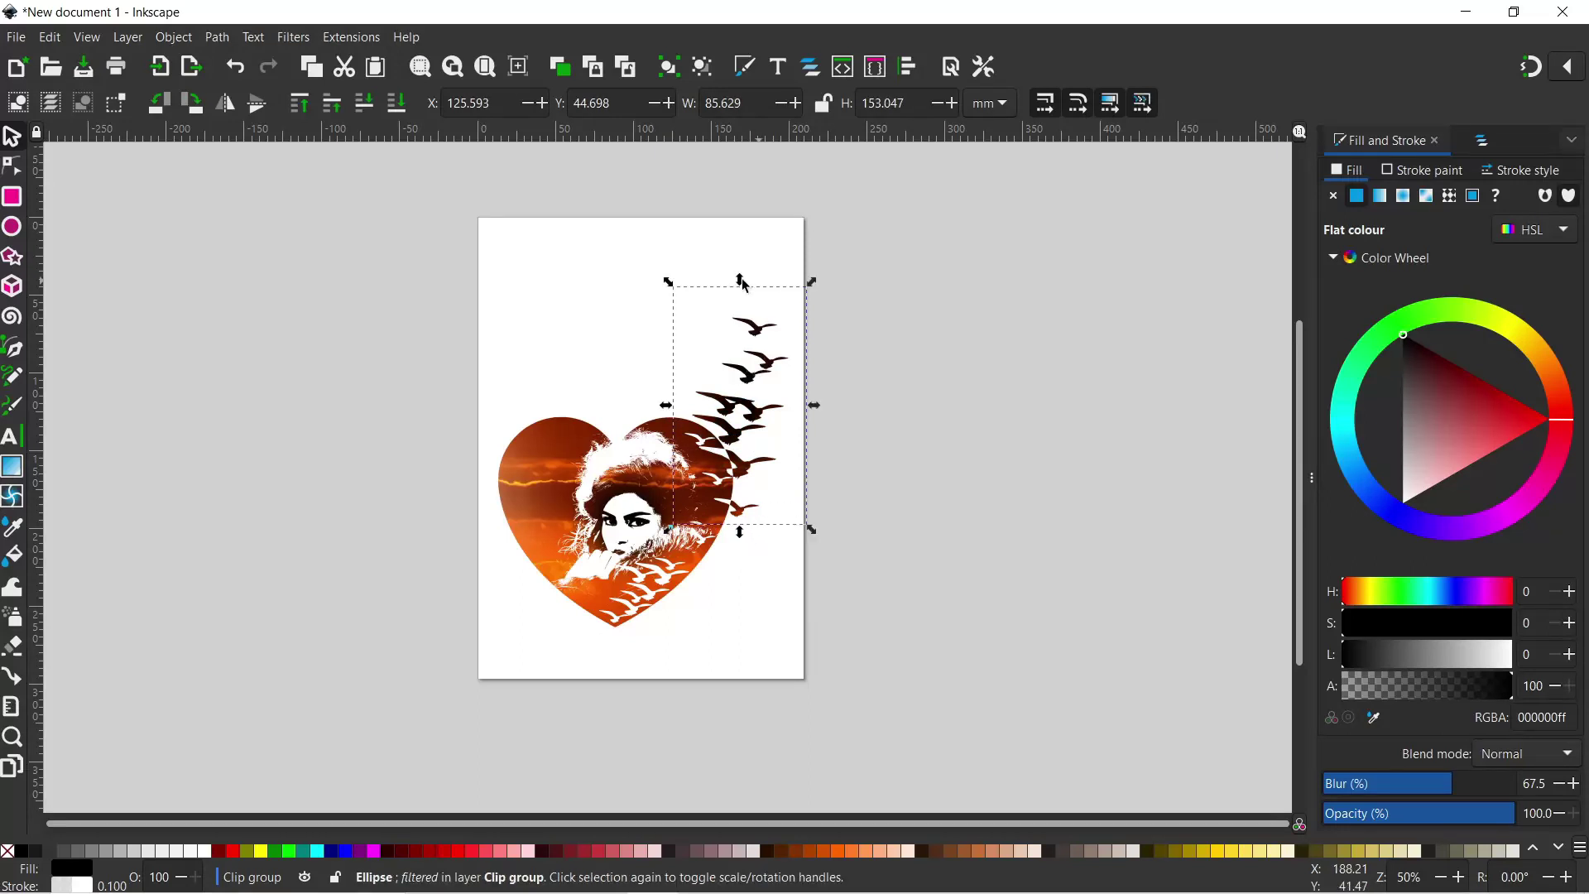
drag(741, 280, 745, 271)
drag(742, 553, 749, 556)
key(Escape)
key(r)
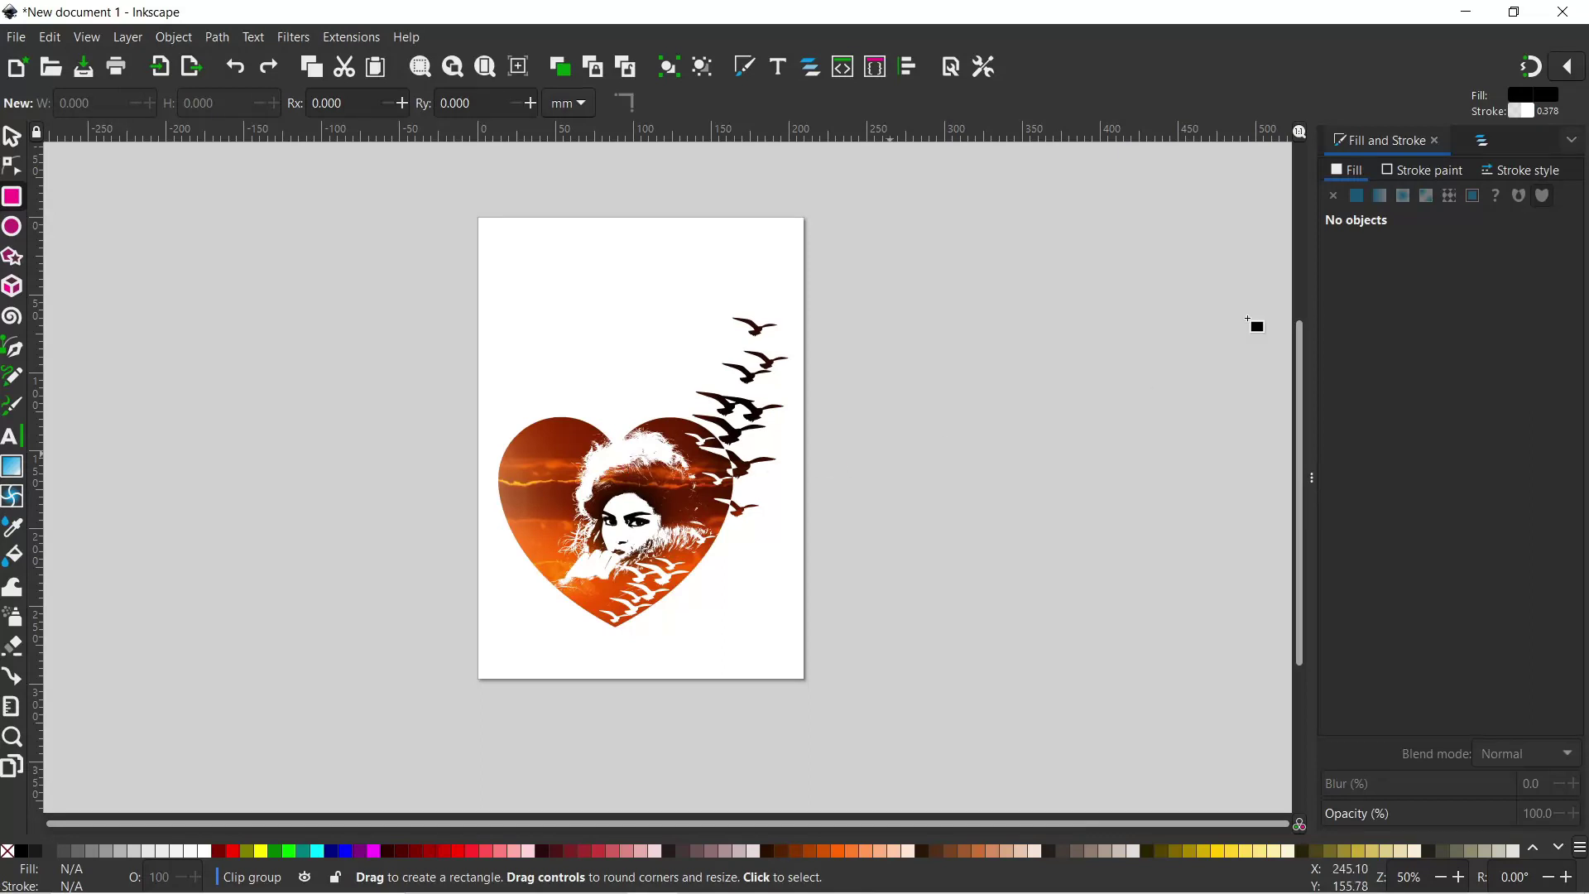
- Draw a page-covering rectangle on Layer 1, filled pale peach #FFE6D5
click(1488, 143)
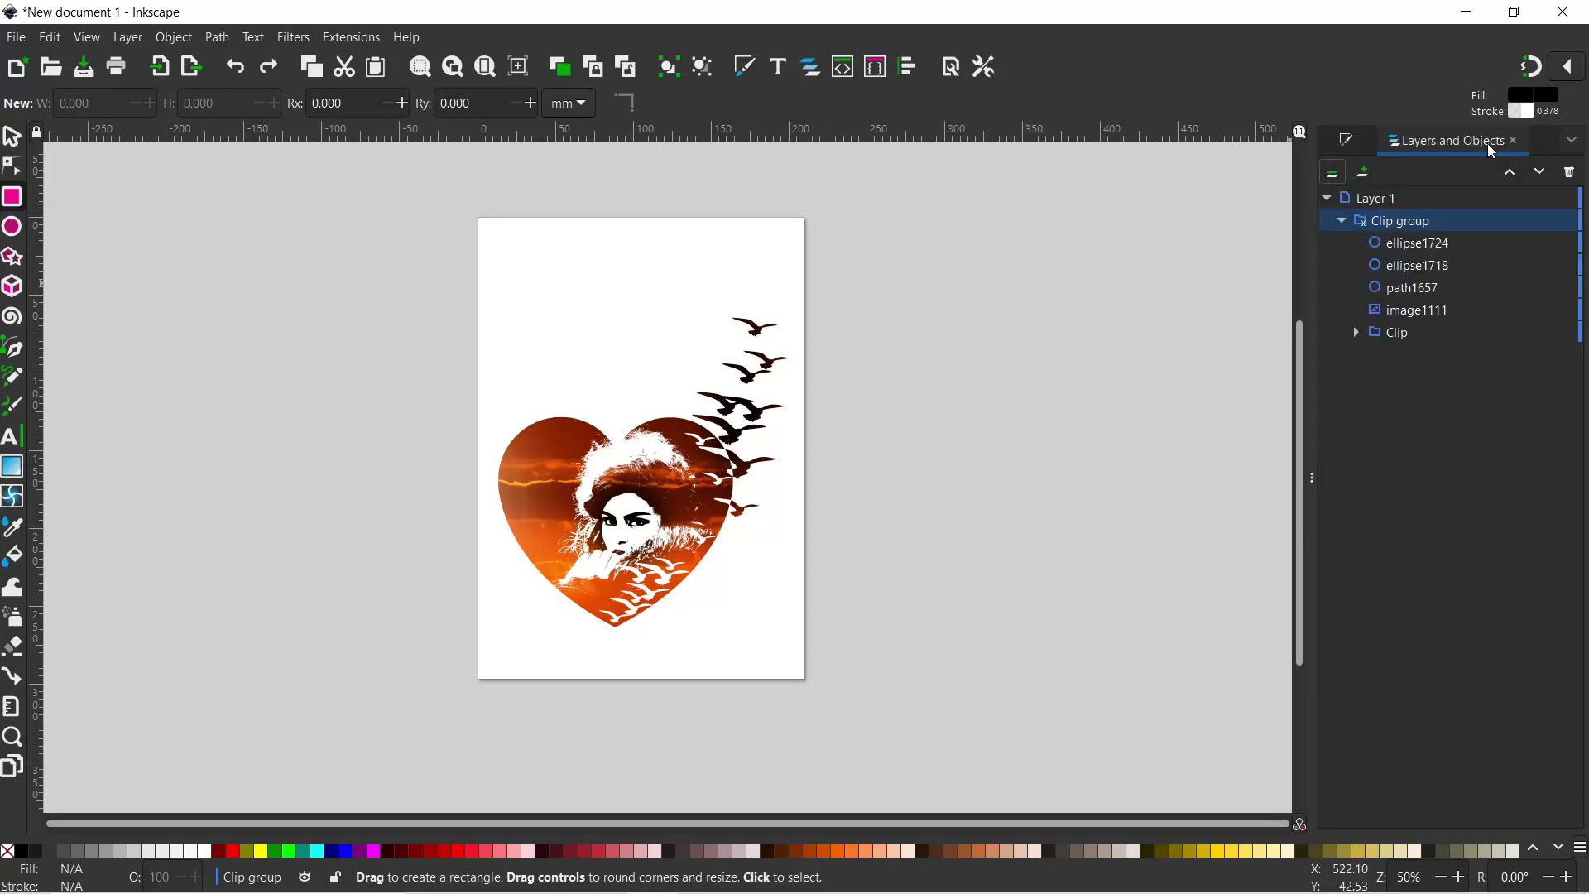
click(1378, 200)
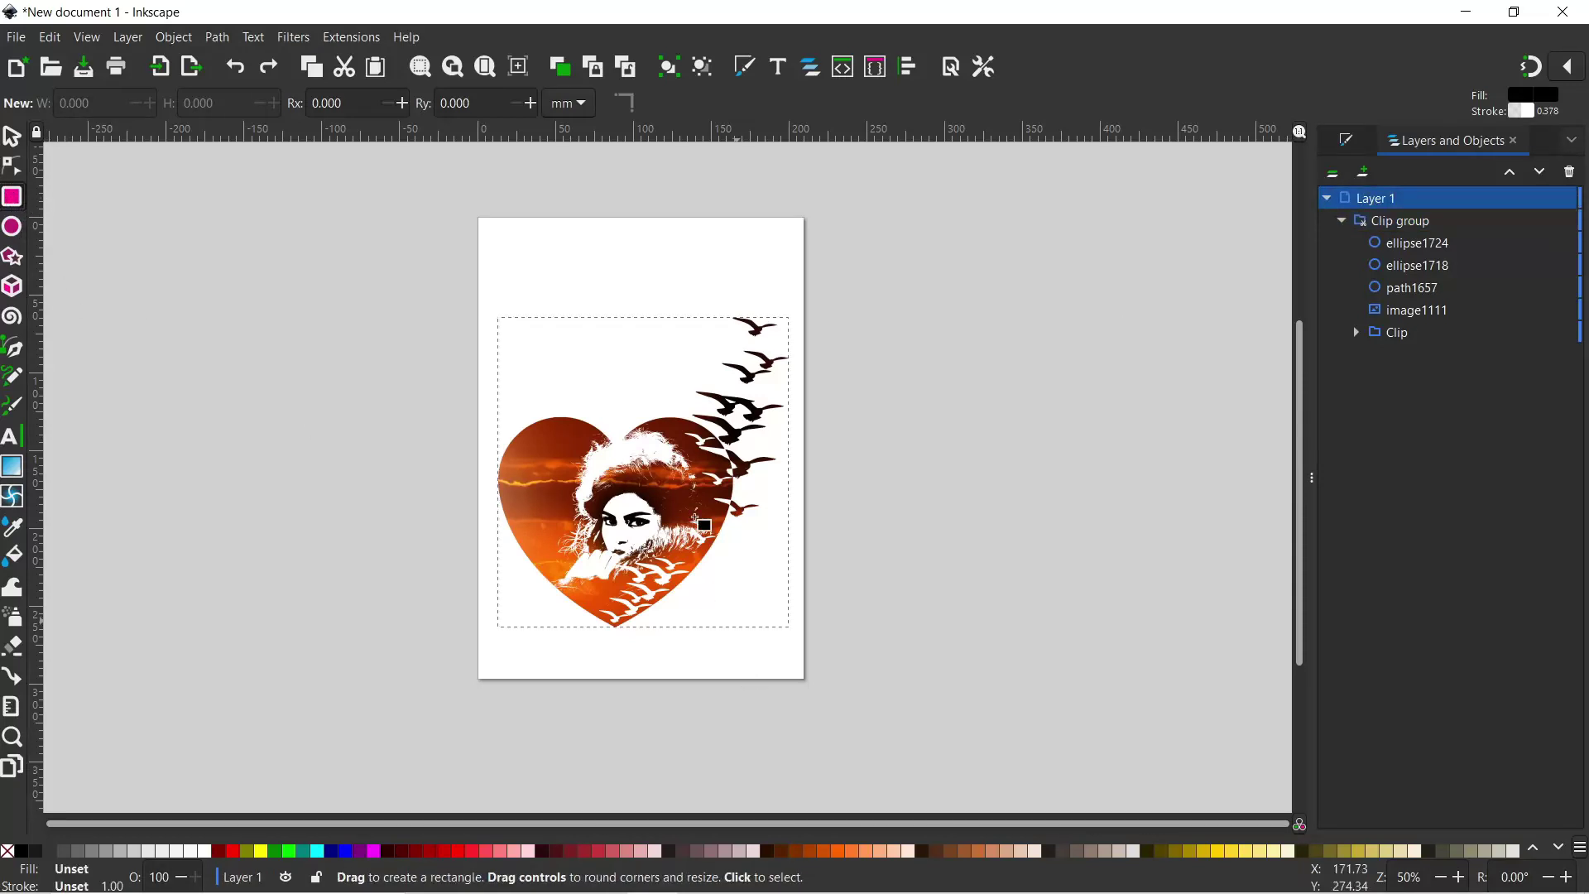
mouse_move(426, 267)
mouse_down()
mouse_move(596, 571)
mouse_move(735, 635)
mouse_move(854, 646)
mouse_up()
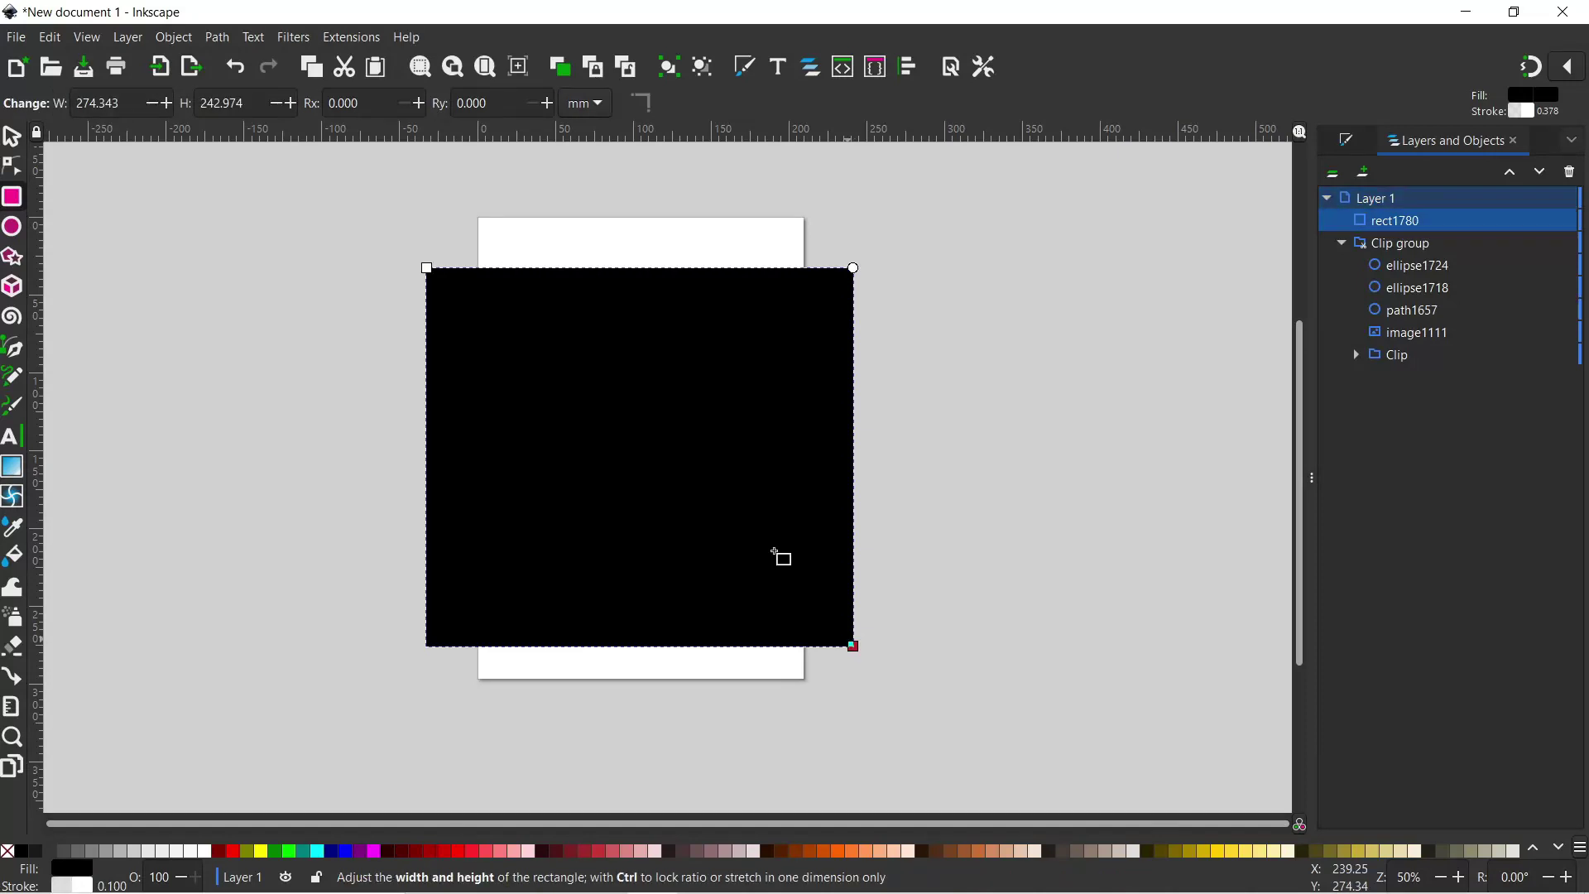
click(901, 852)
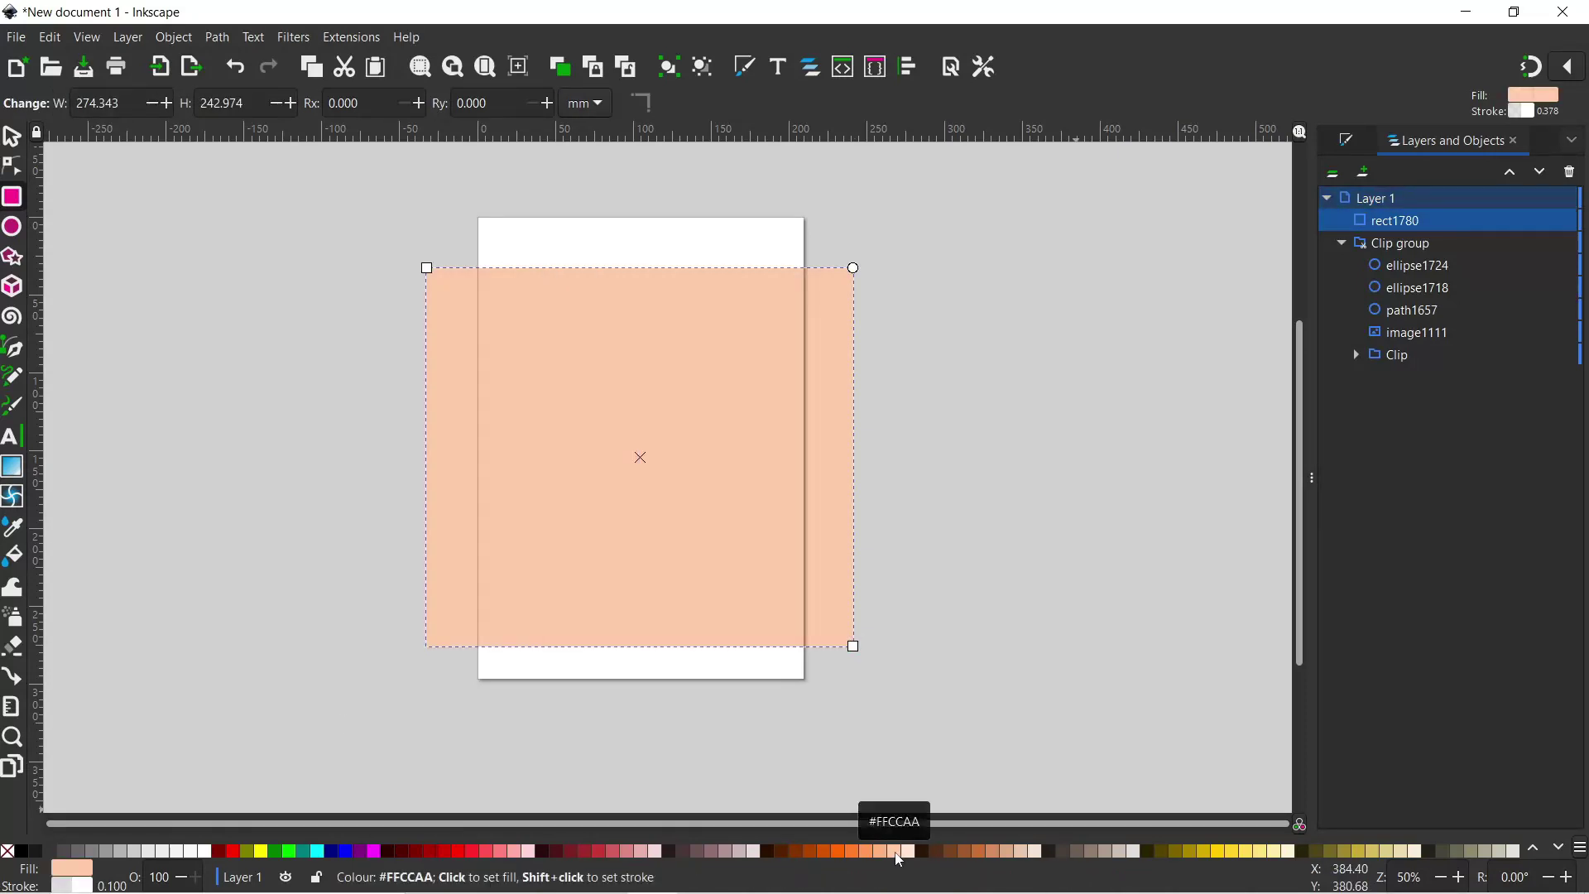
click(912, 856)
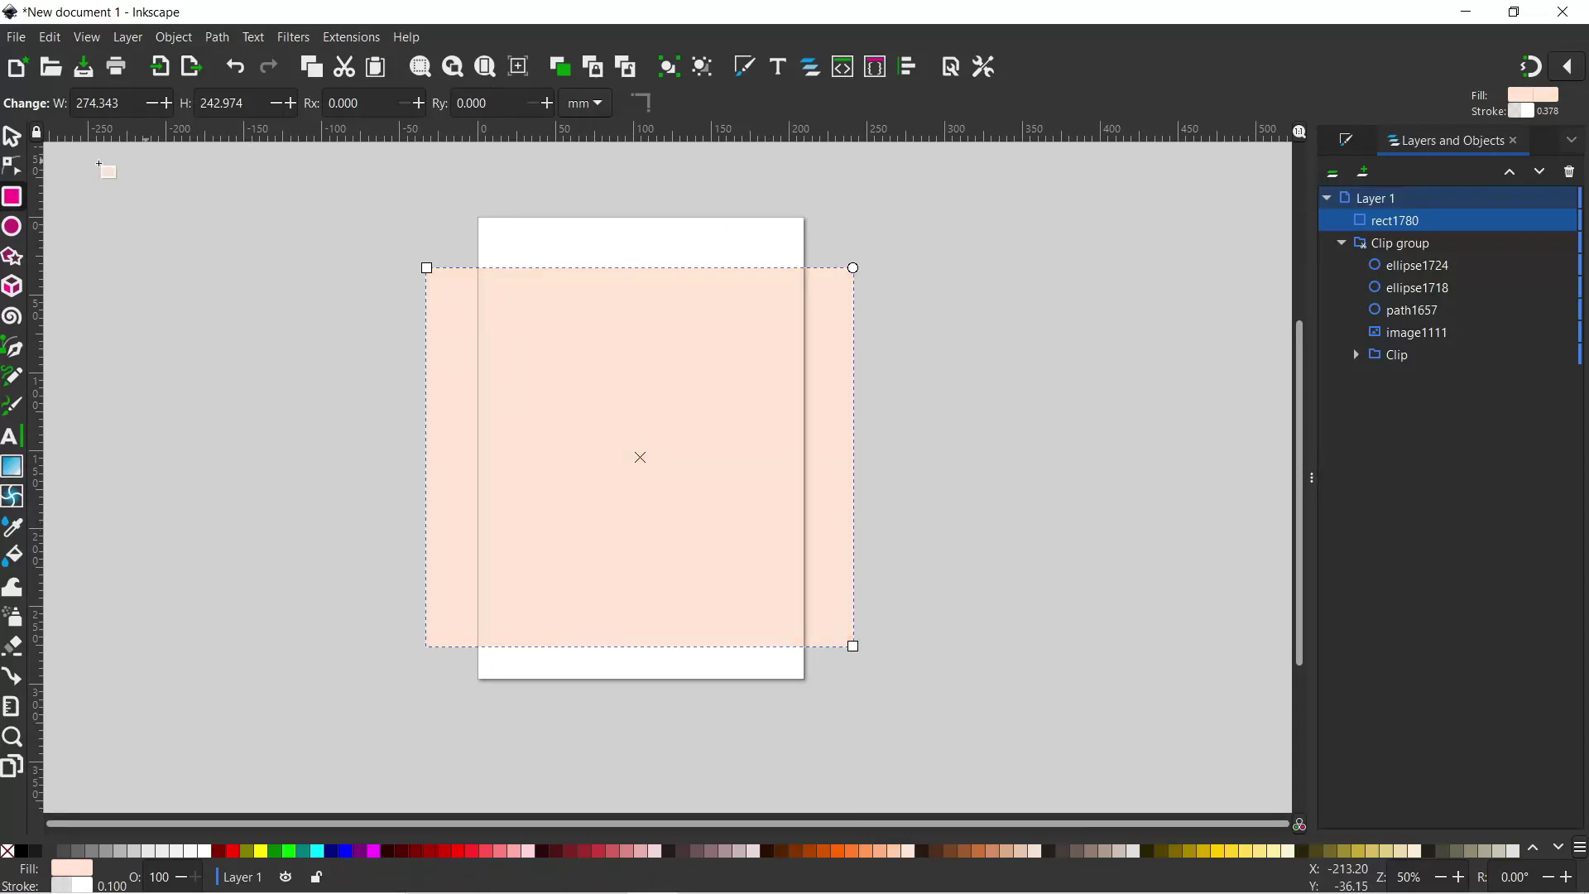
- Send the peach rectangle behind the heart, nudge it down, and resize the page to it
click(16, 147)
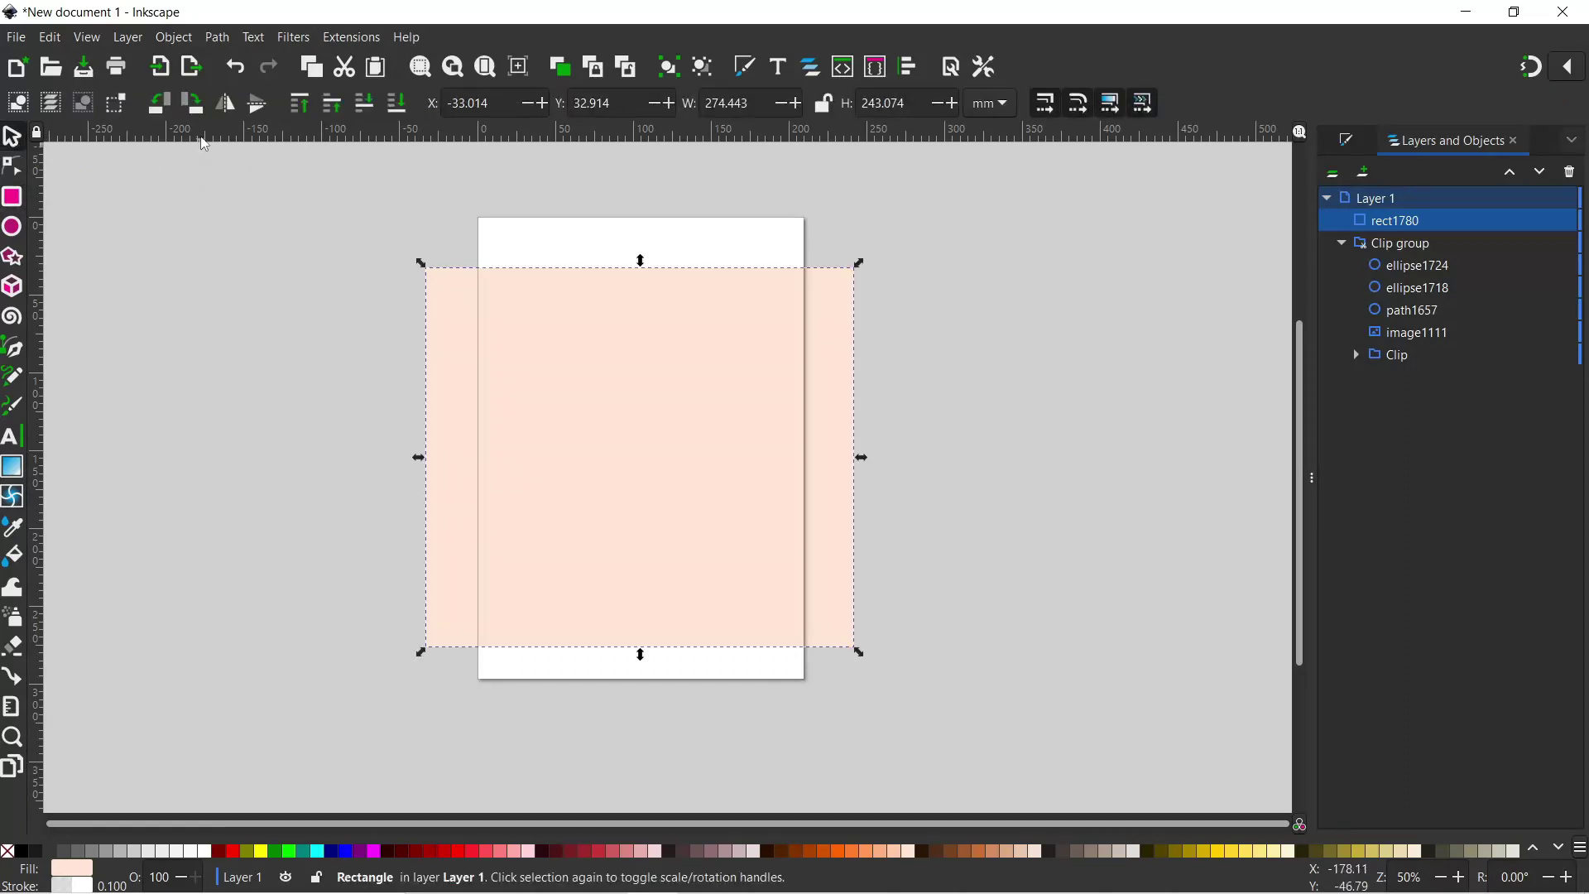
click(365, 103)
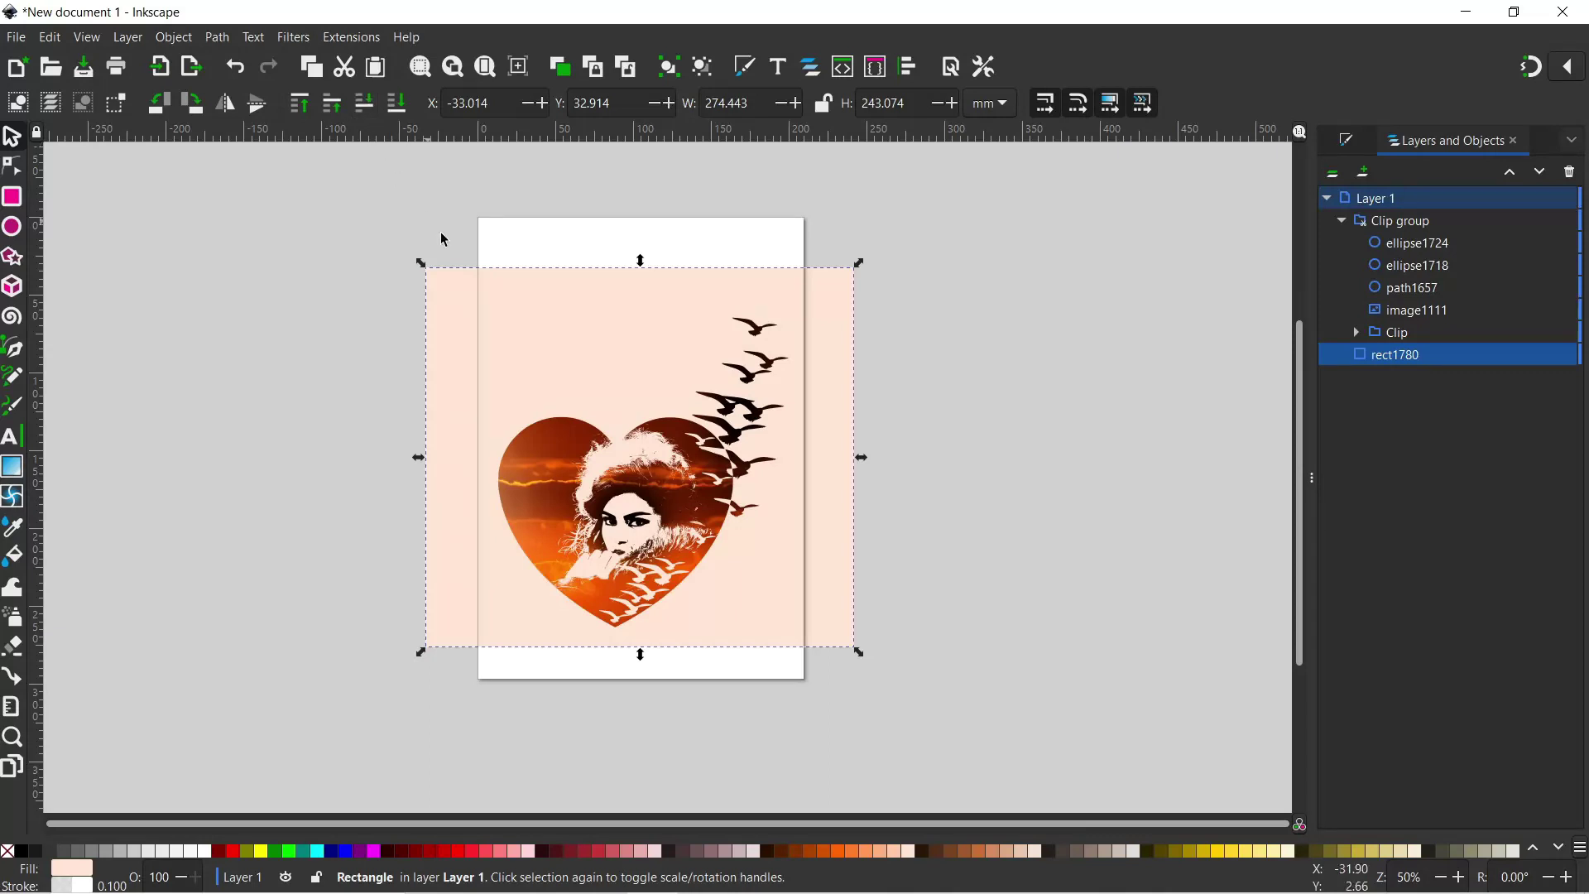
drag(602, 322, 597, 349)
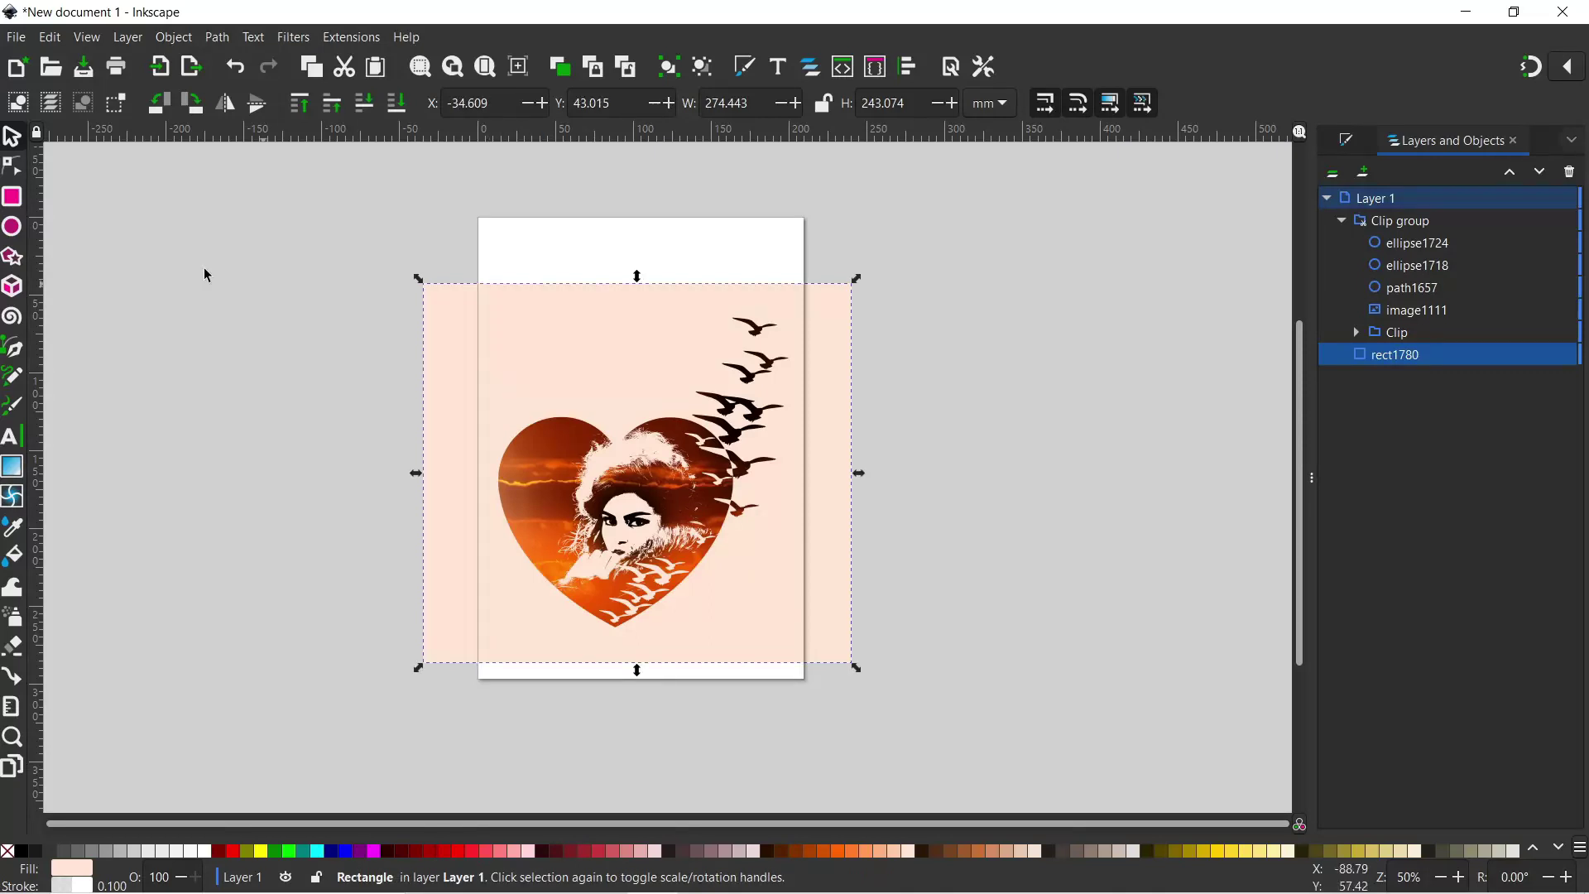
click(51, 38)
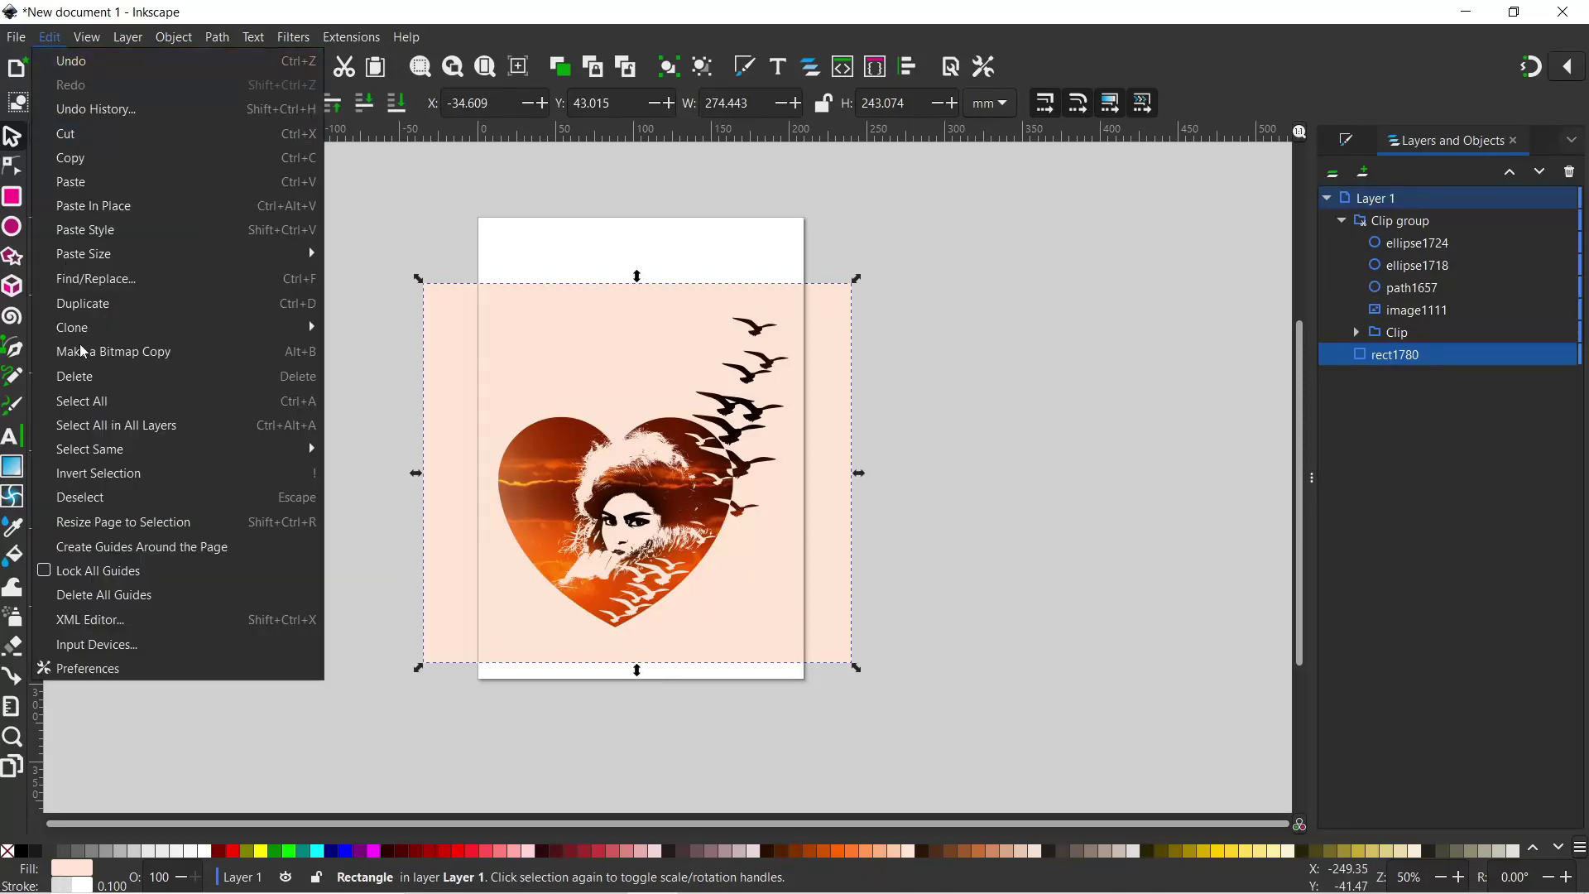
click(103, 522)
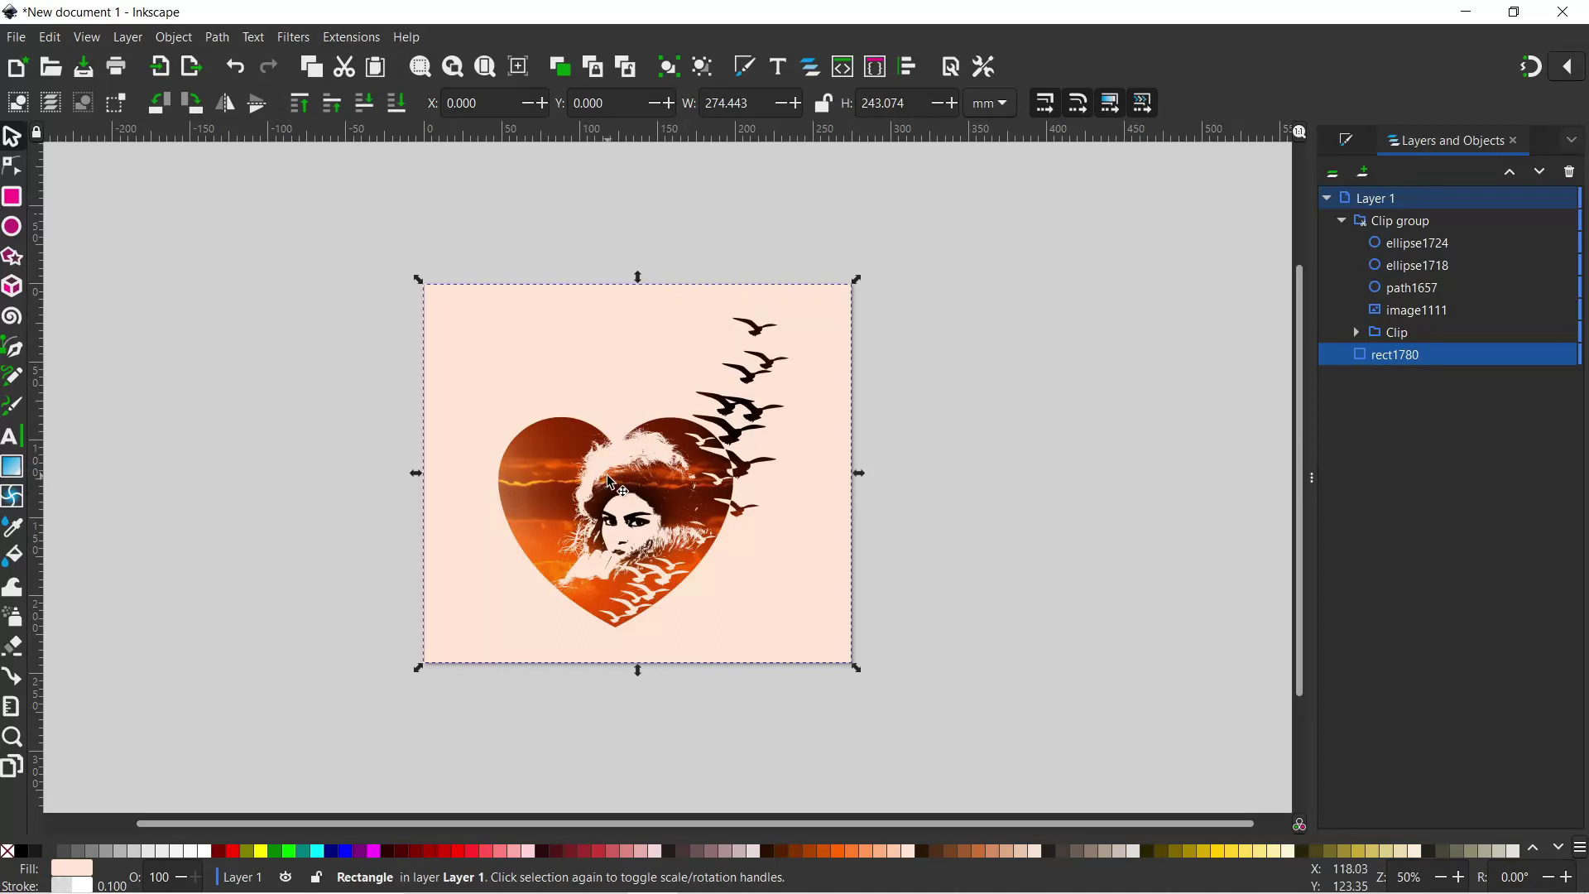
- Give the background a radial gradient with a pale pink centre moved down over the portrait
click(1349, 146)
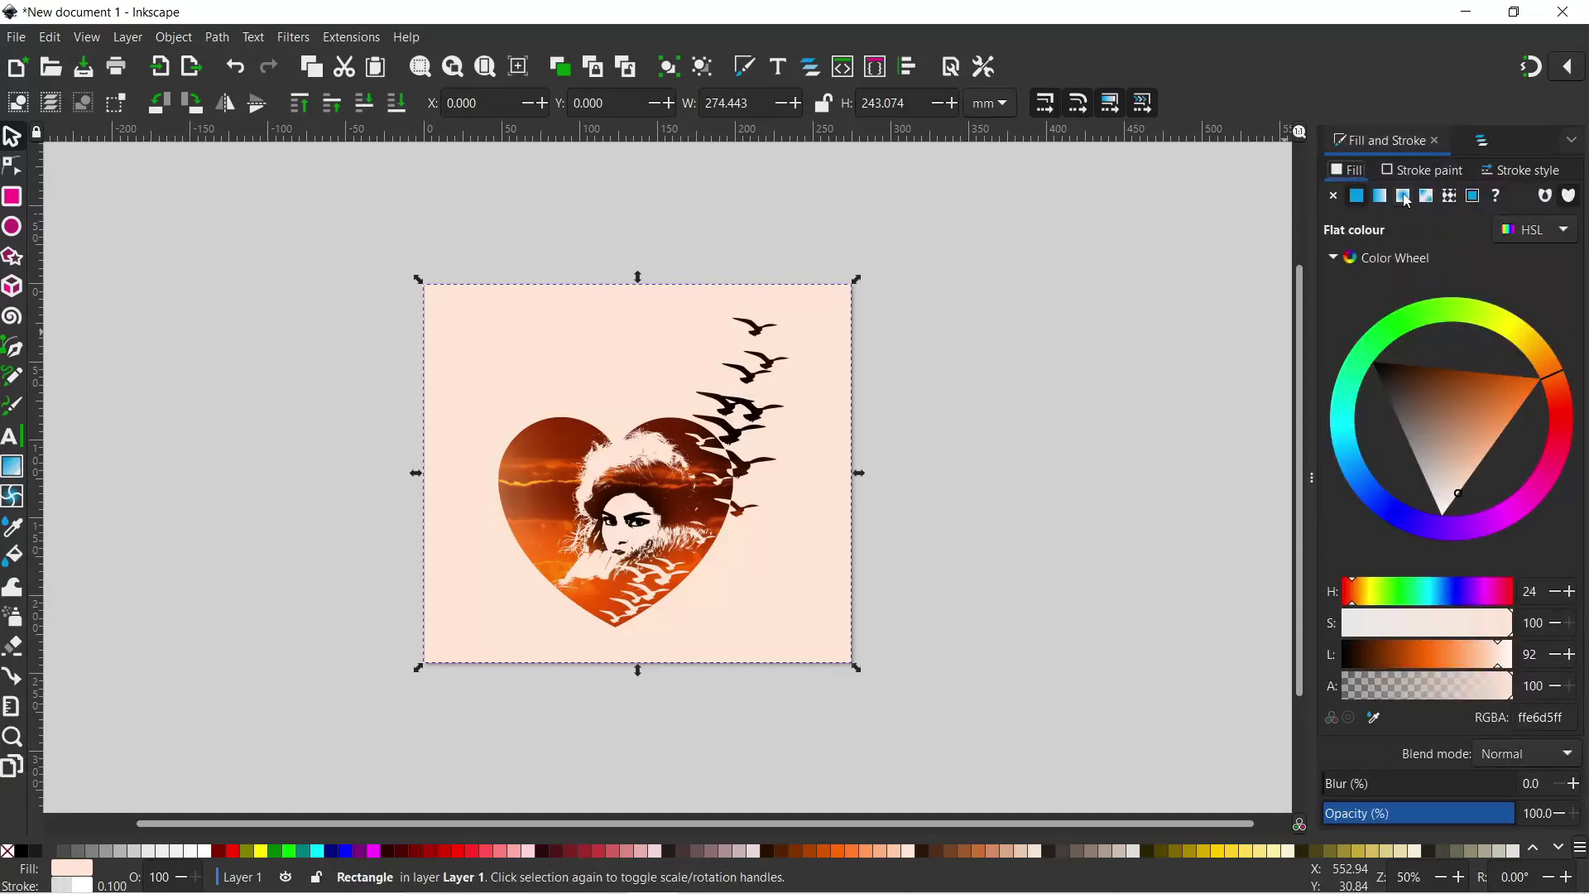
click(1404, 197)
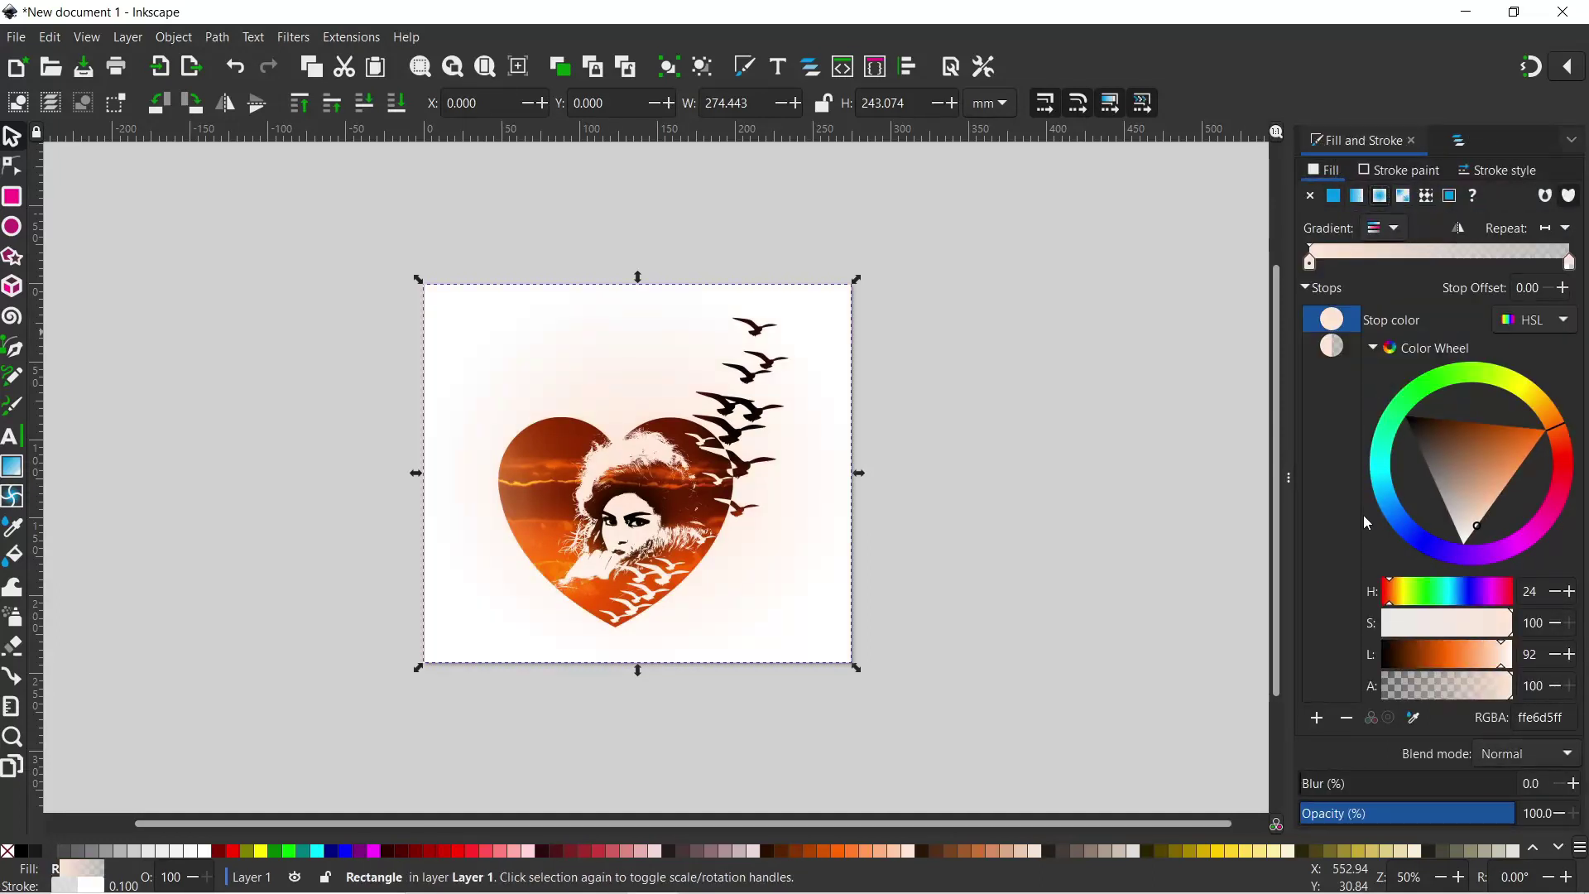
click(12, 469)
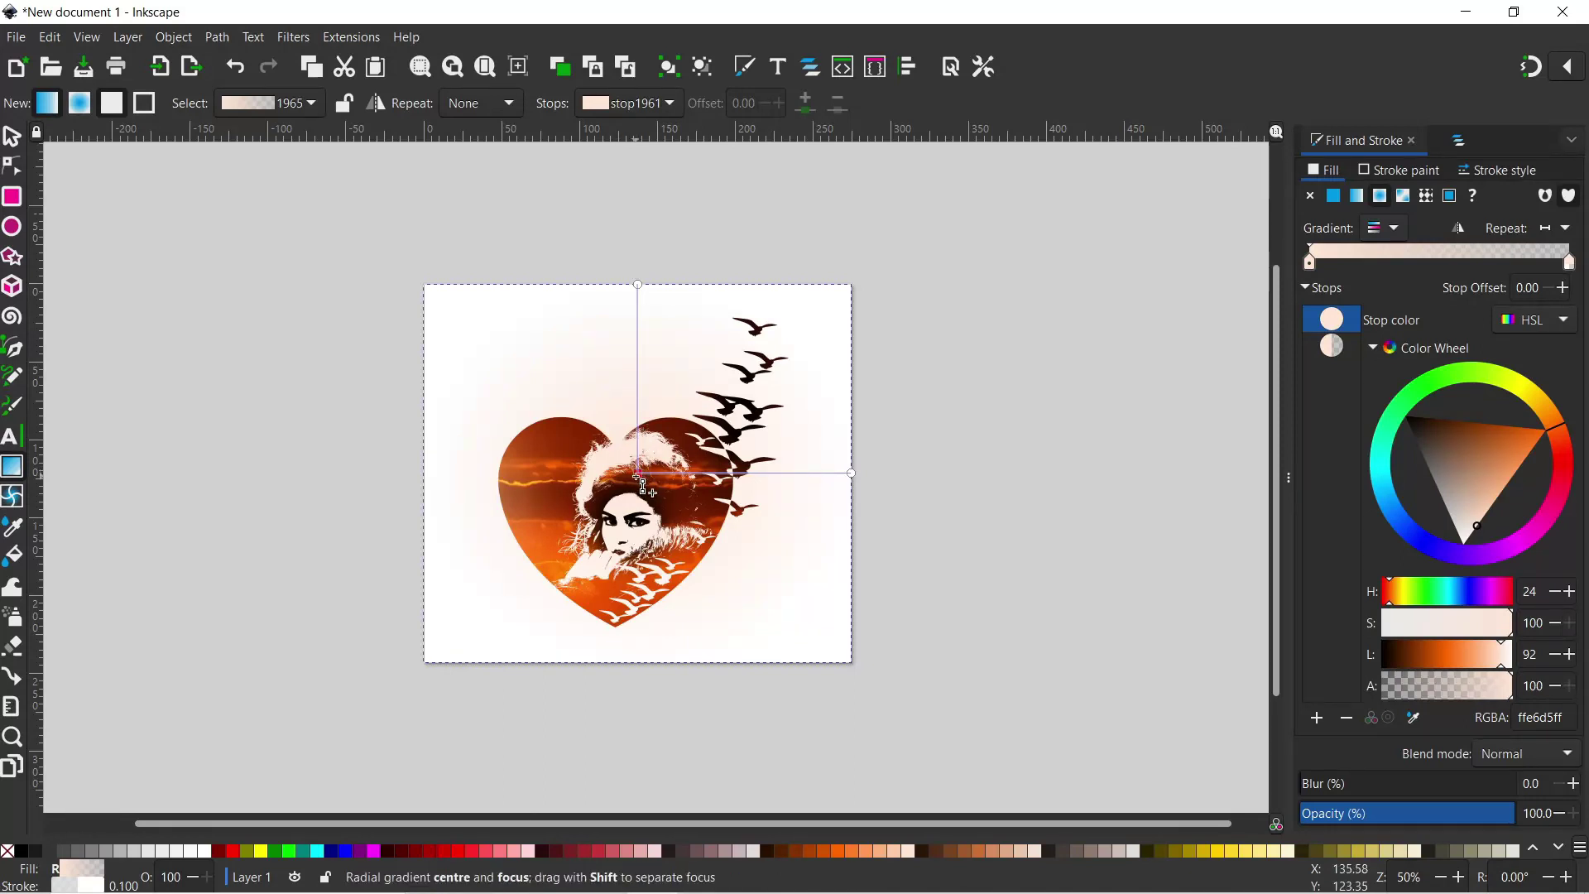
drag(1502, 654, 1505, 653)
drag(1403, 625, 1510, 654)
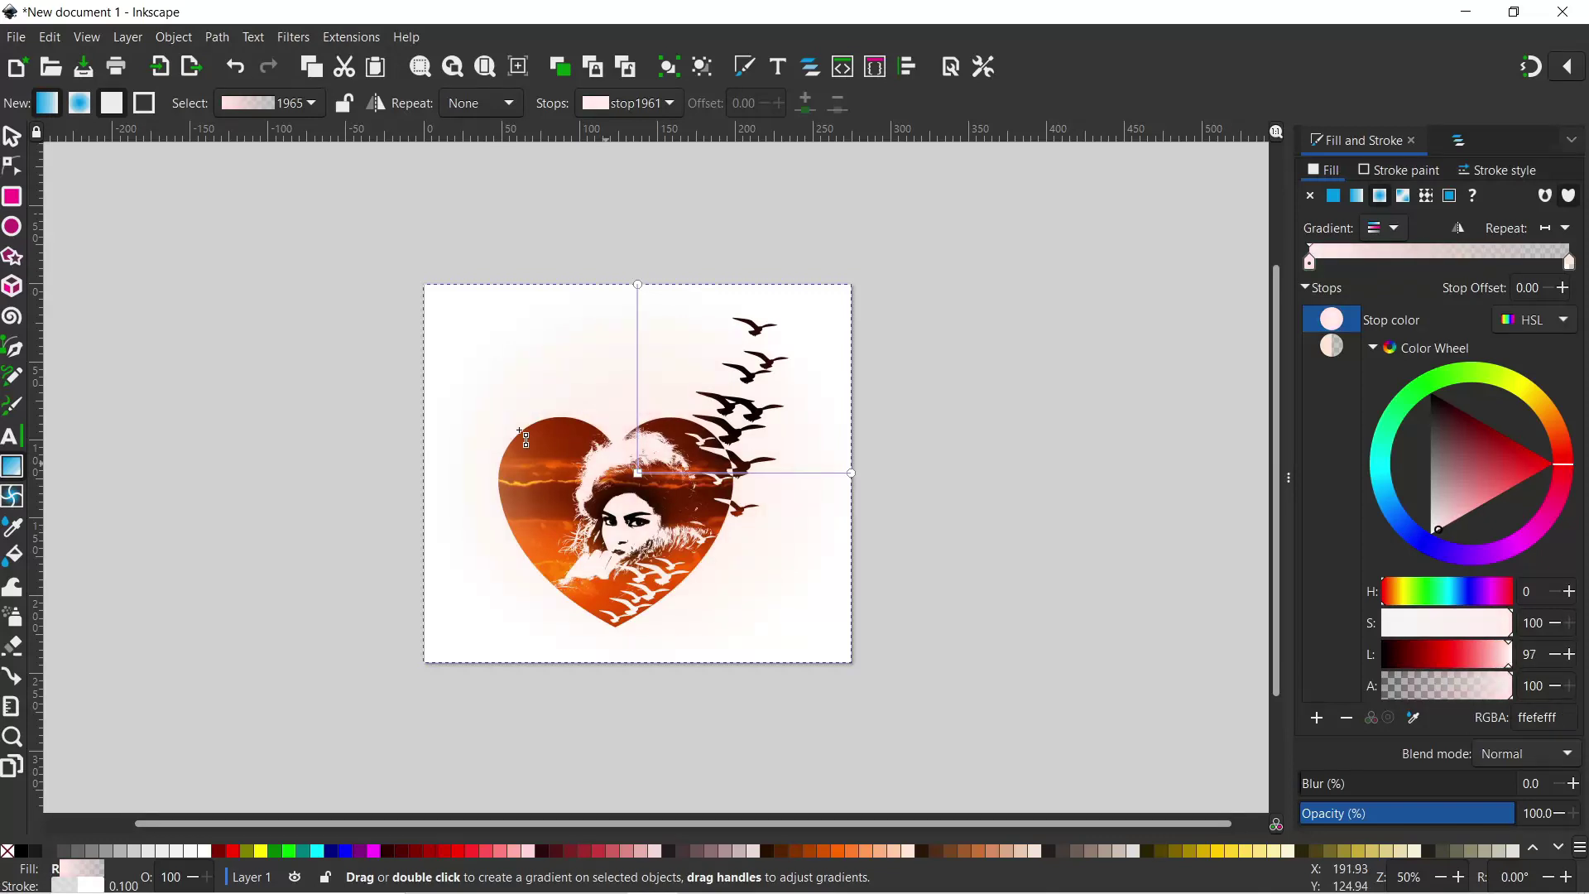
drag(639, 476, 620, 537)
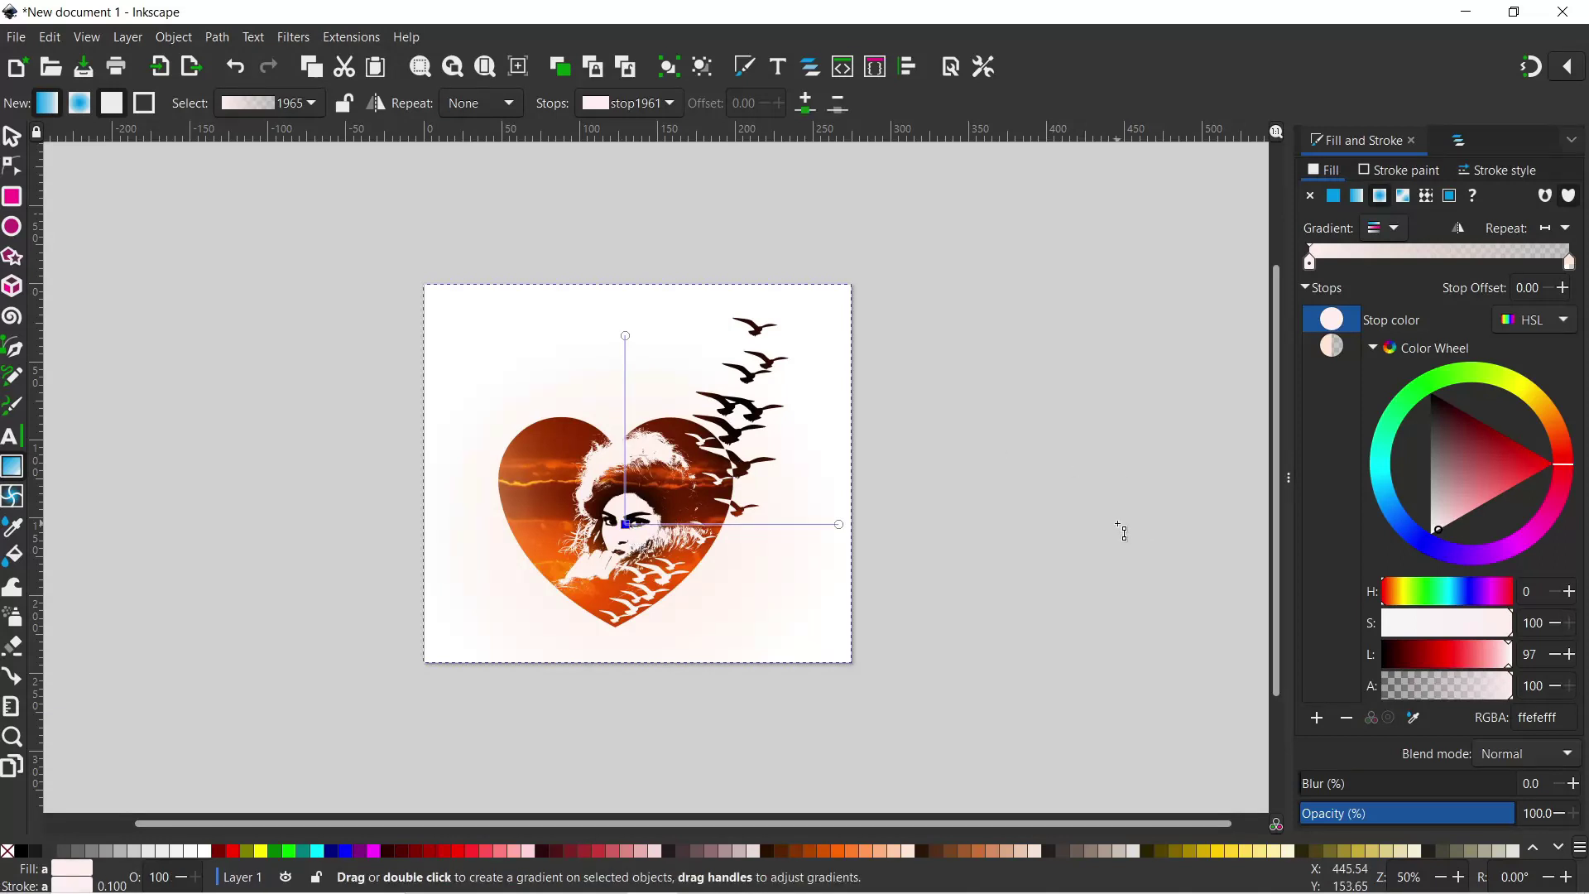
- Make the outer gradient stop a nearly opaque deeper orange and widen the gradient radius
click(626, 336)
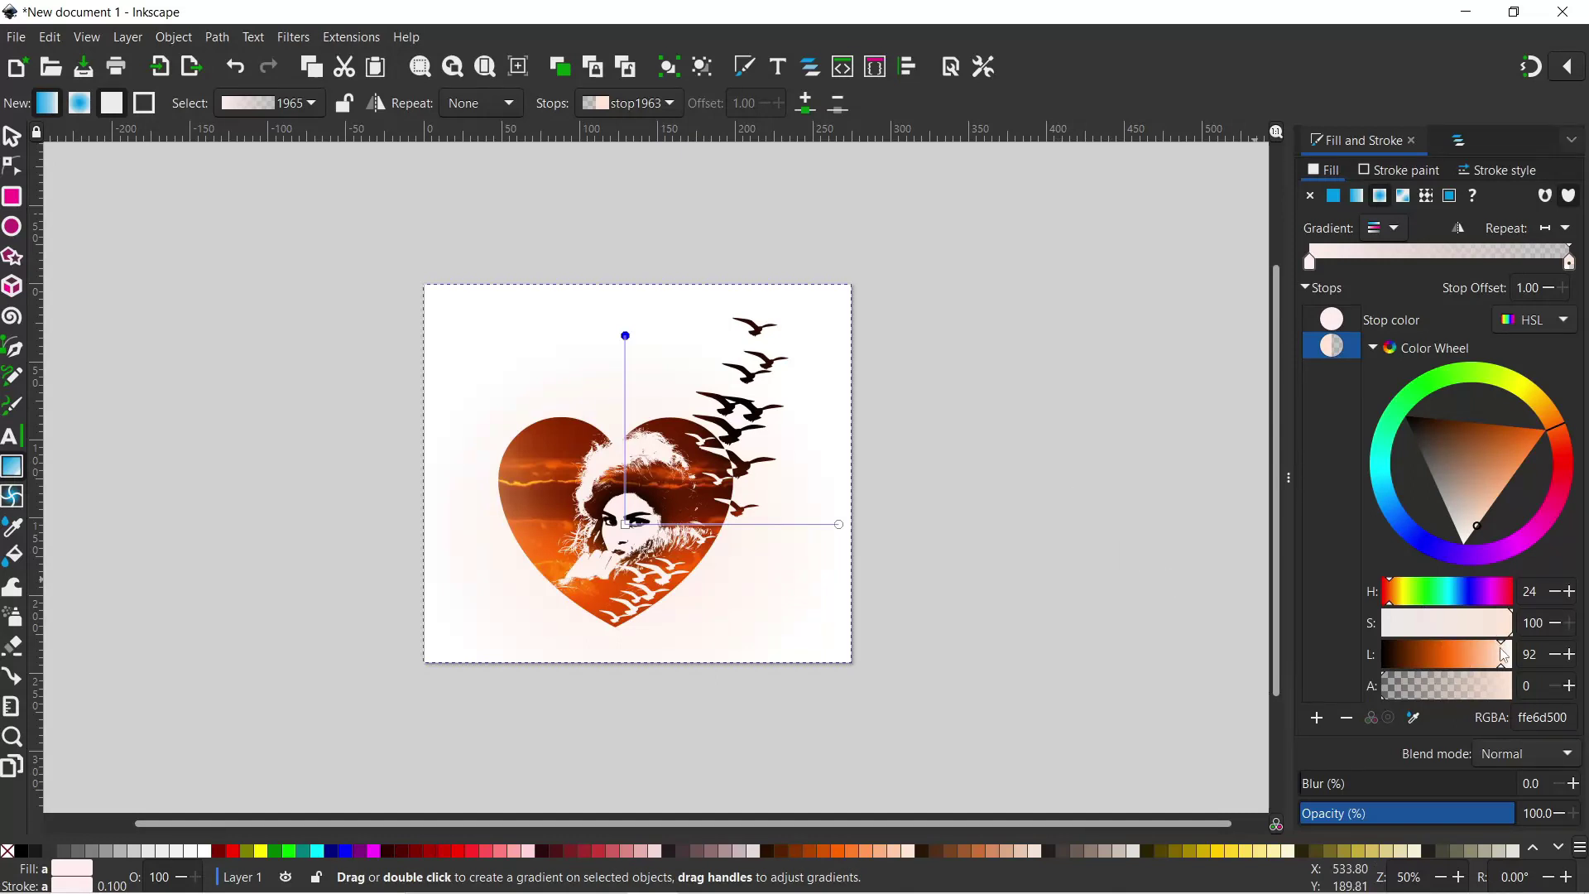
drag(1505, 654, 1479, 651)
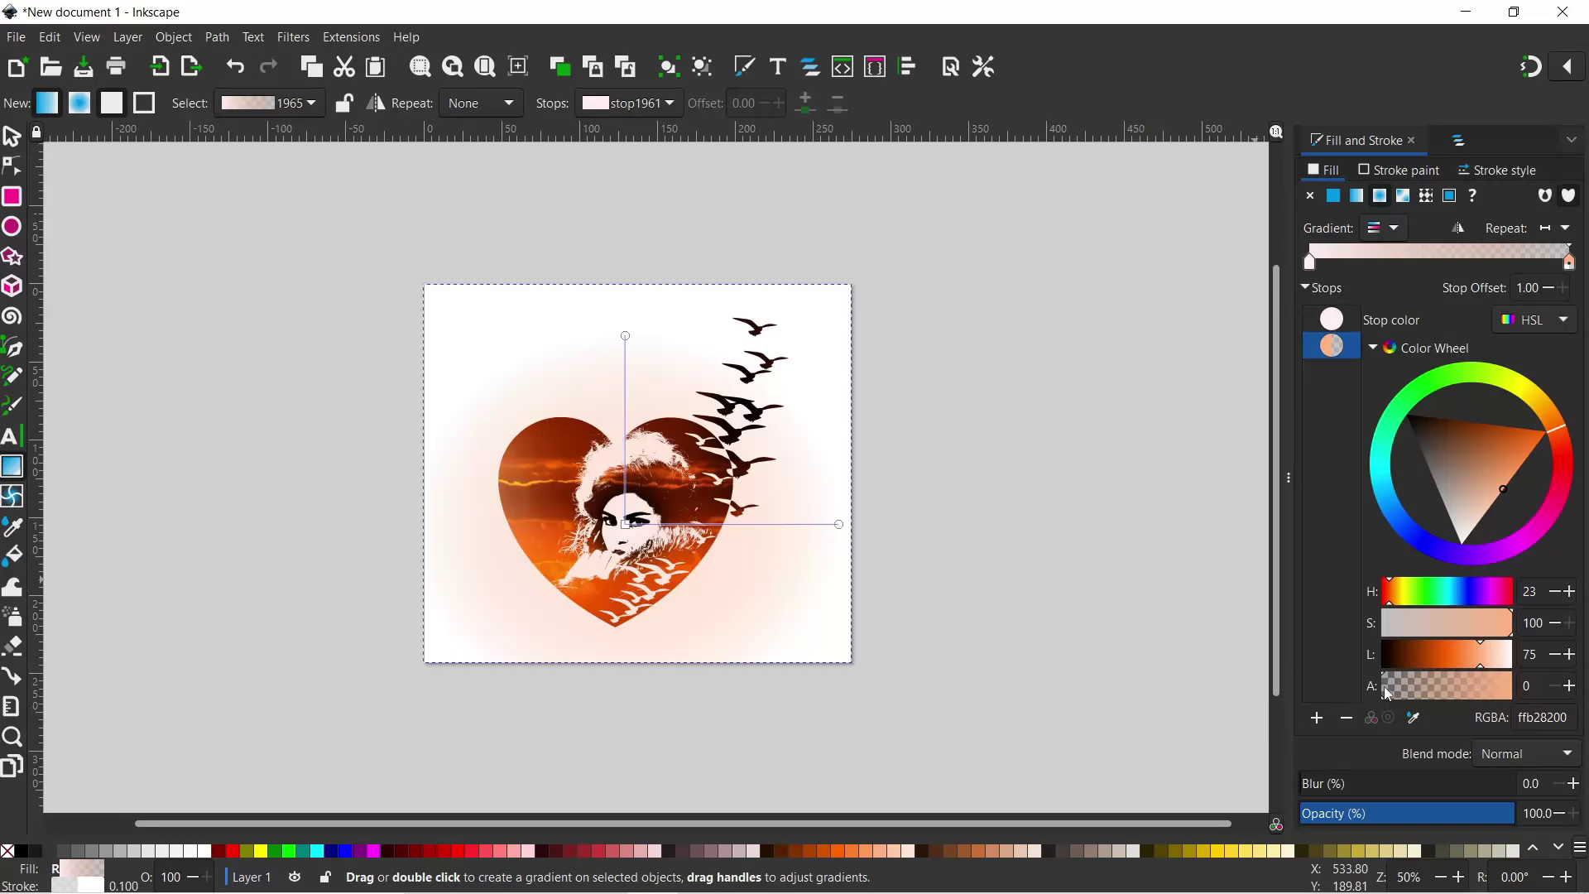
drag(1384, 687, 1511, 690)
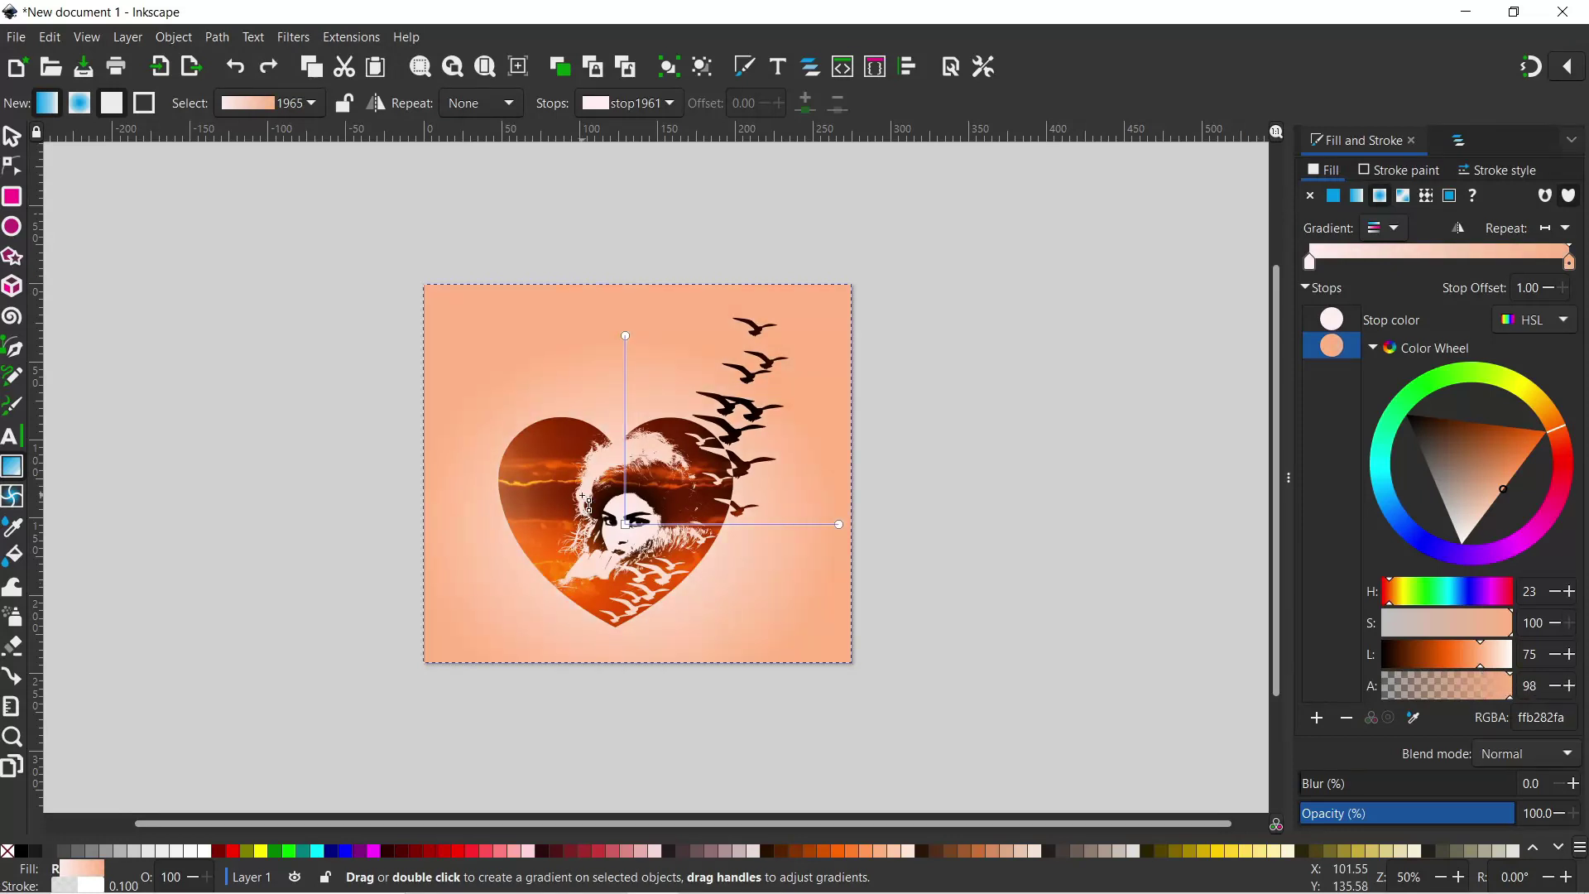
drag(639, 497, 644, 489)
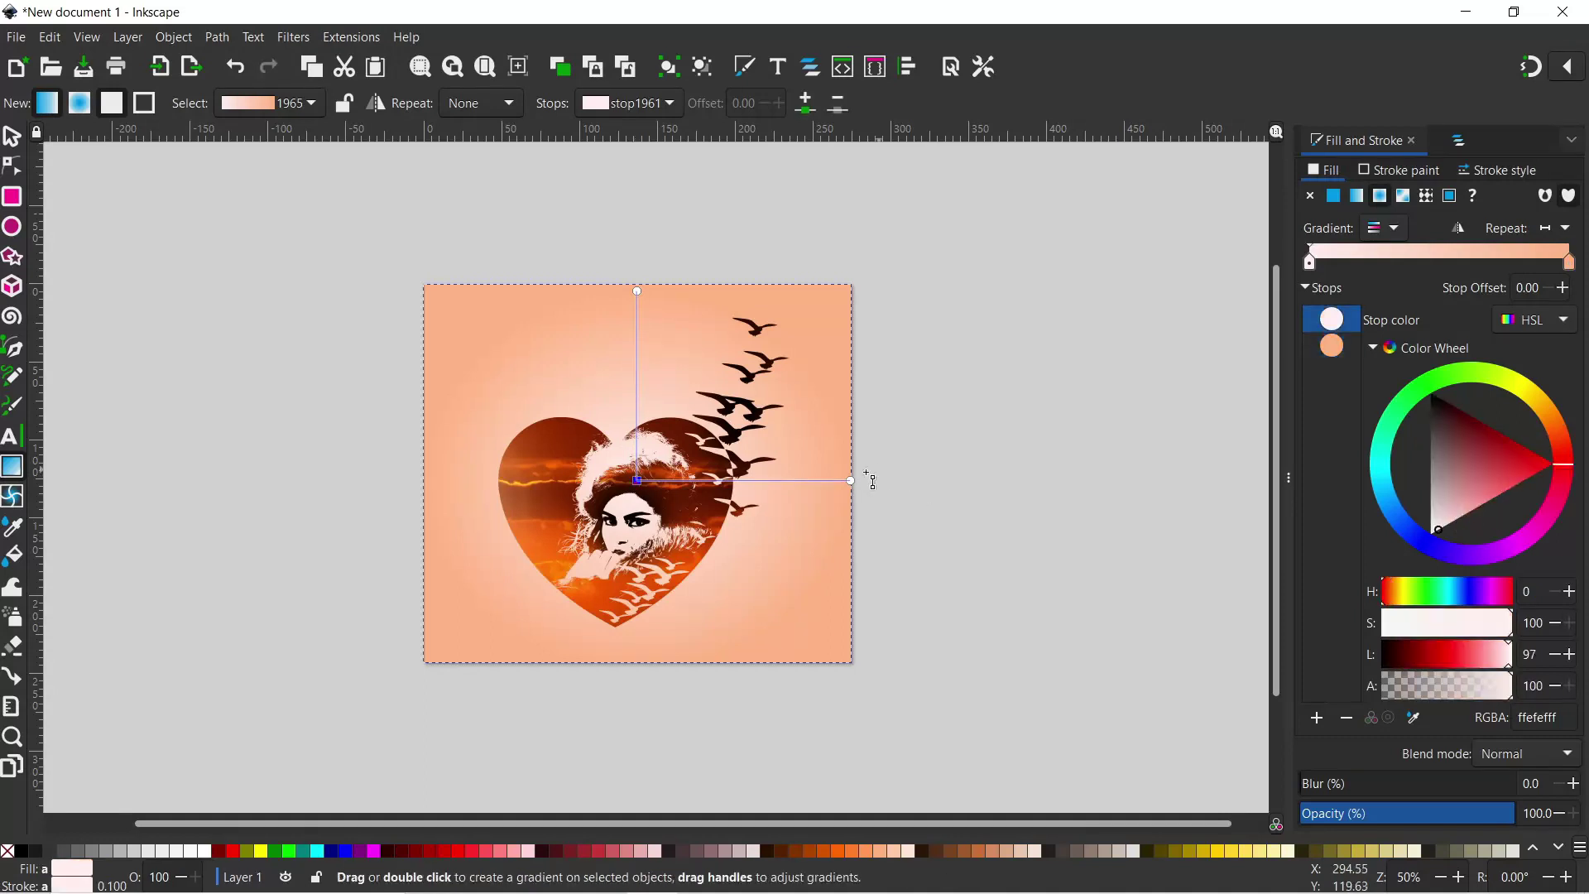
drag(855, 481, 911, 482)
drag(640, 292, 642, 236)
drag(912, 484, 978, 488)
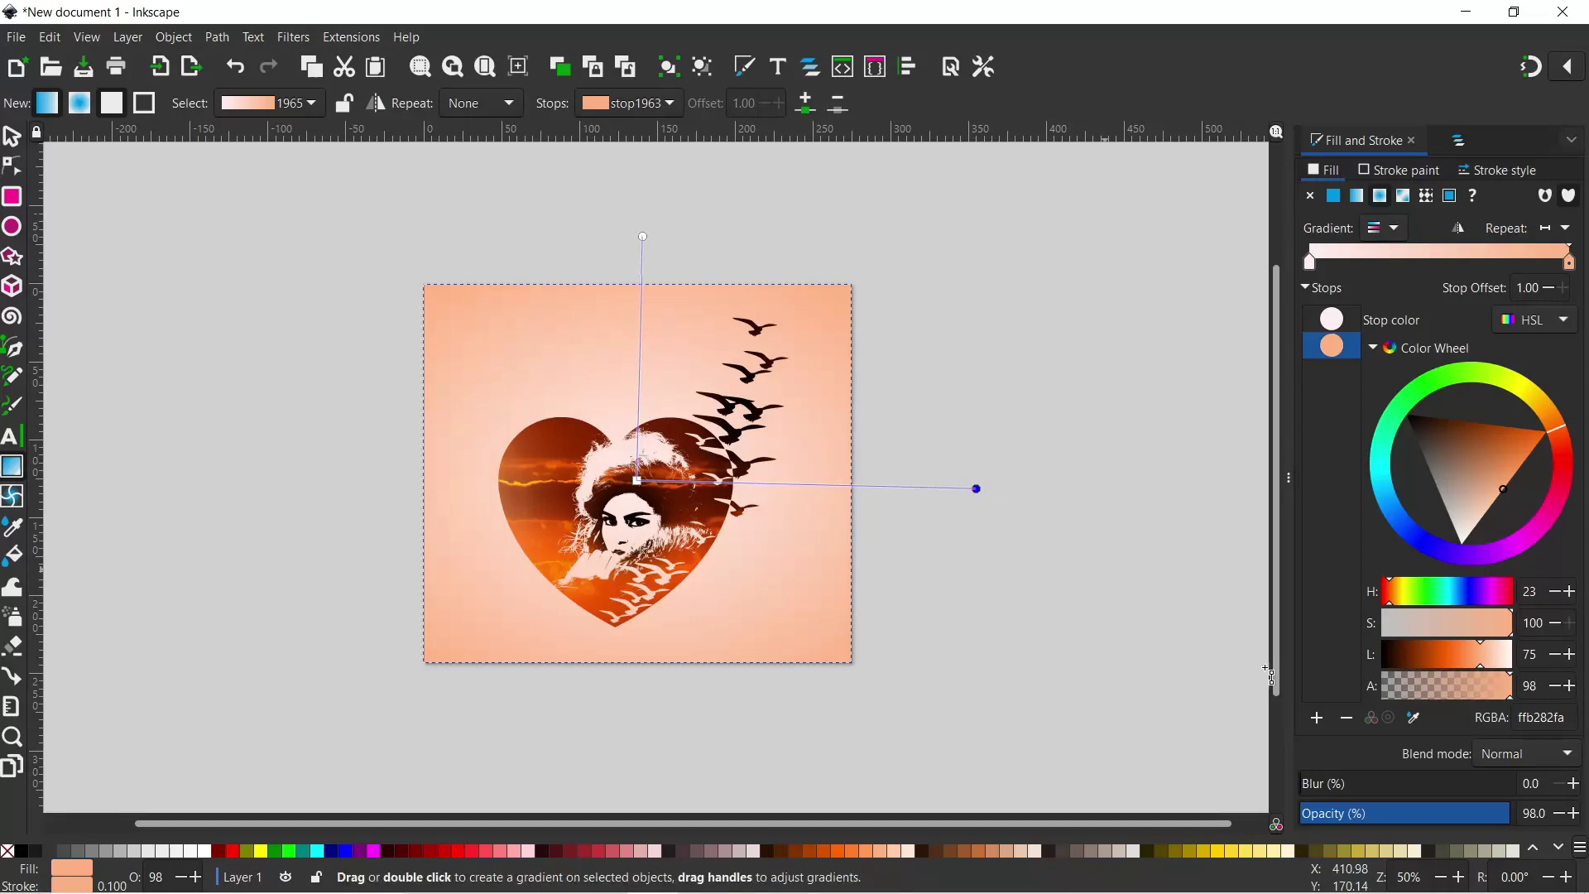
- Tint the gradient's centre stop toward a deeper peach
click(636, 480)
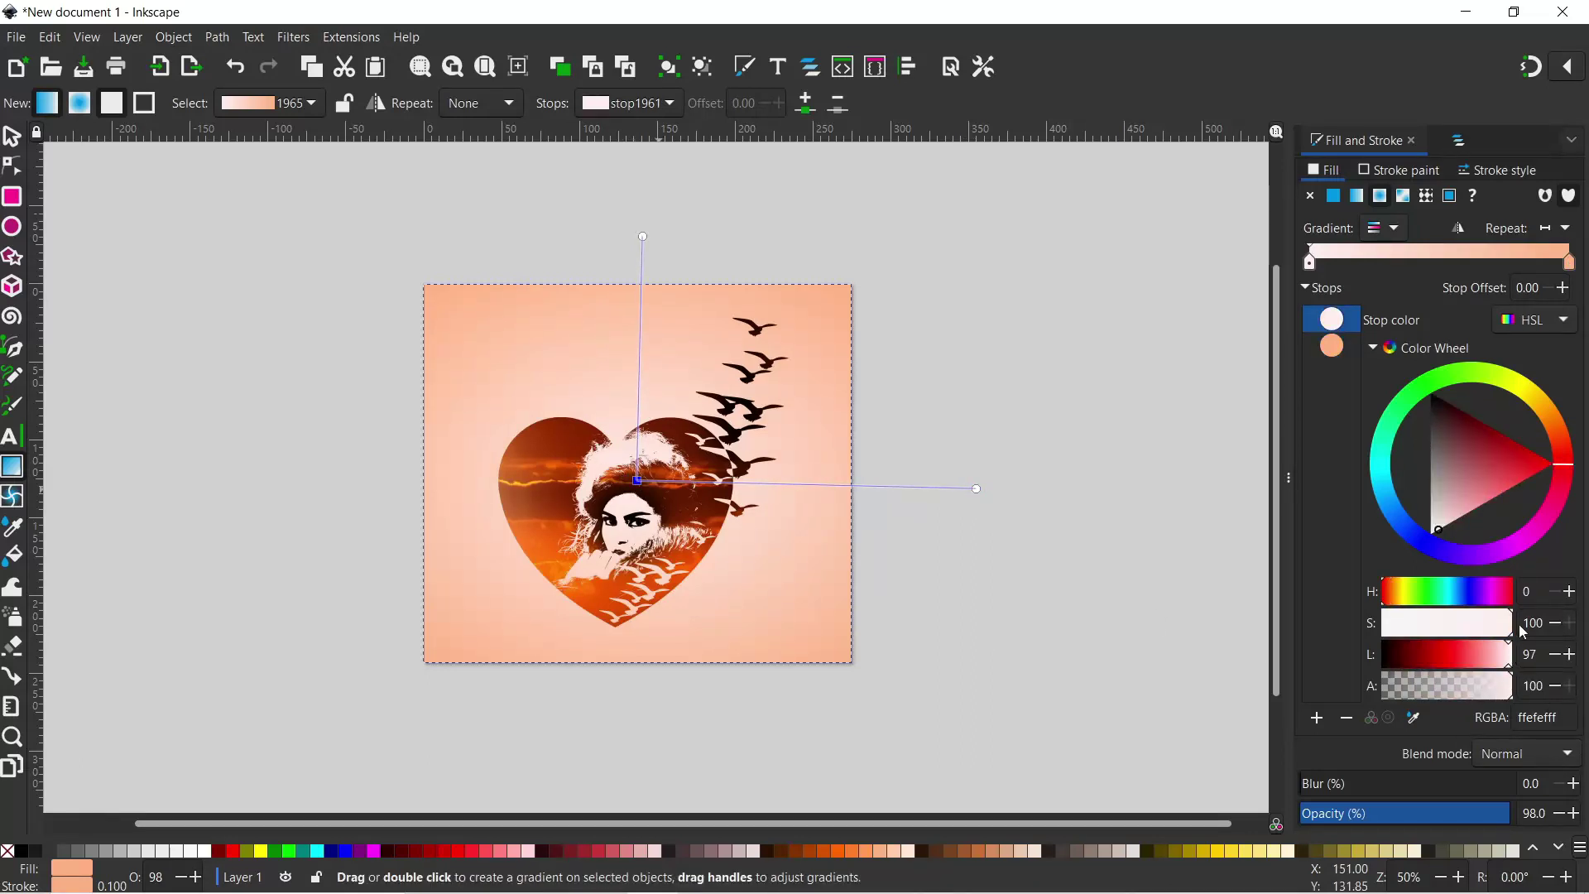
drag(1574, 469, 1571, 431)
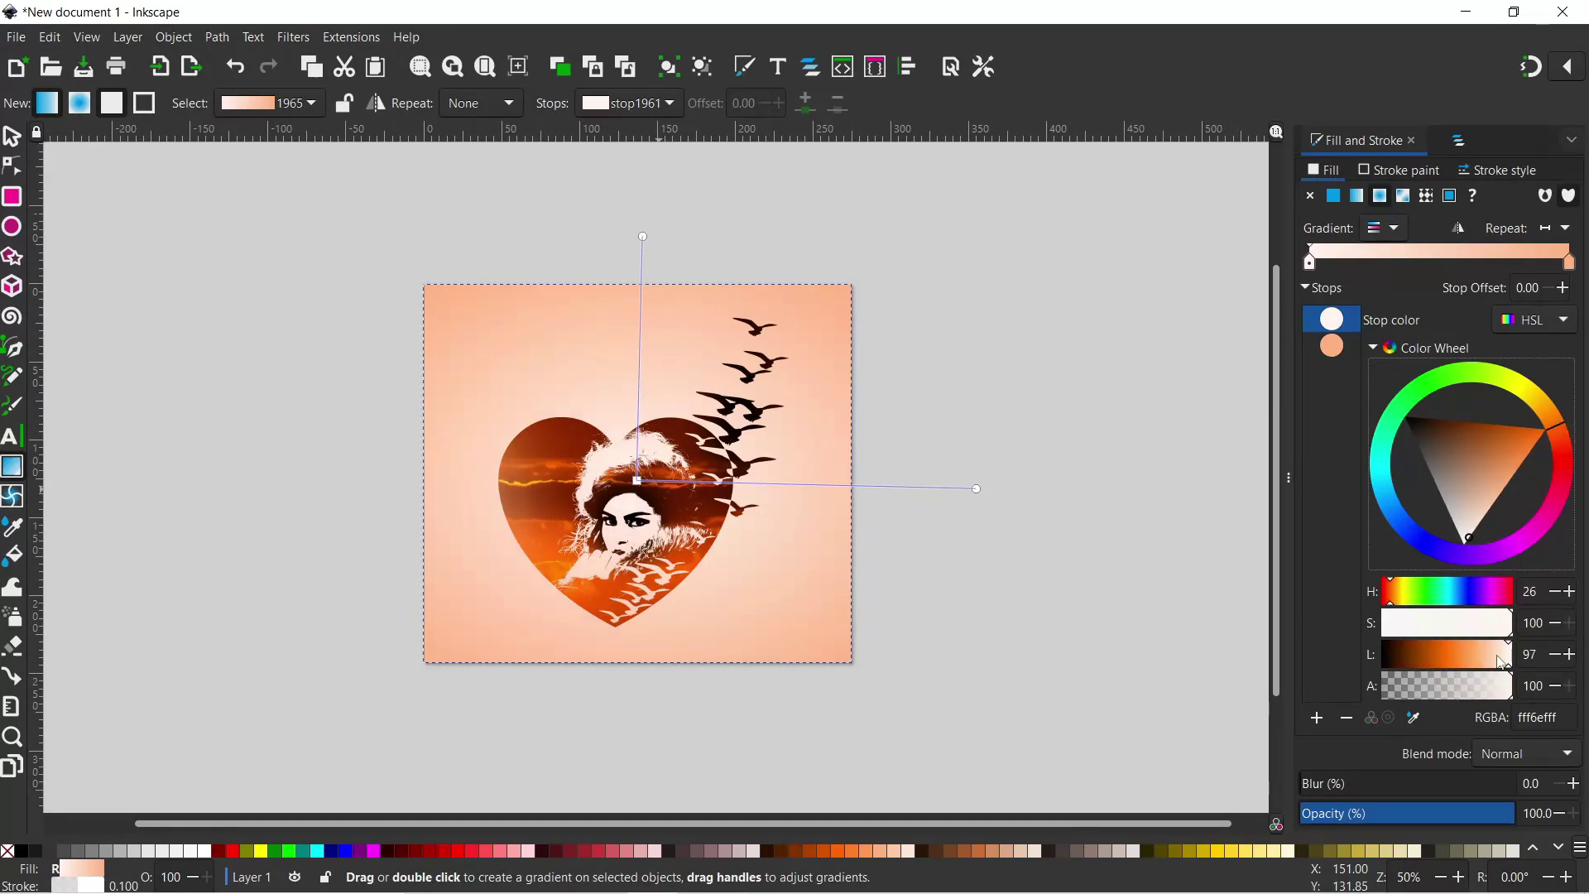
drag(1508, 665, 1510, 664)
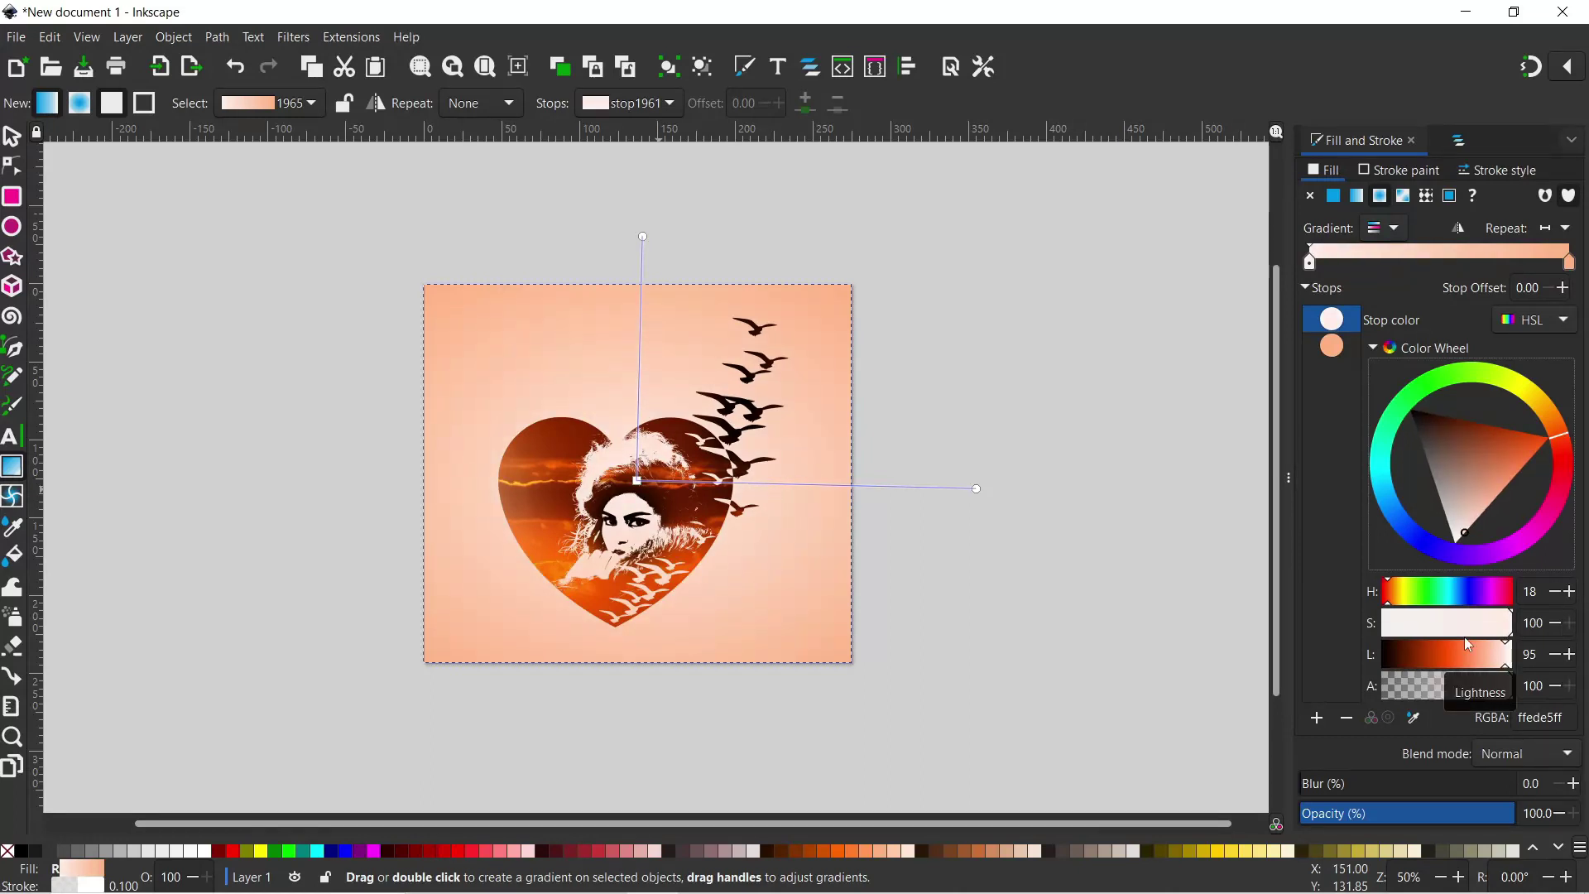
key(Escape)
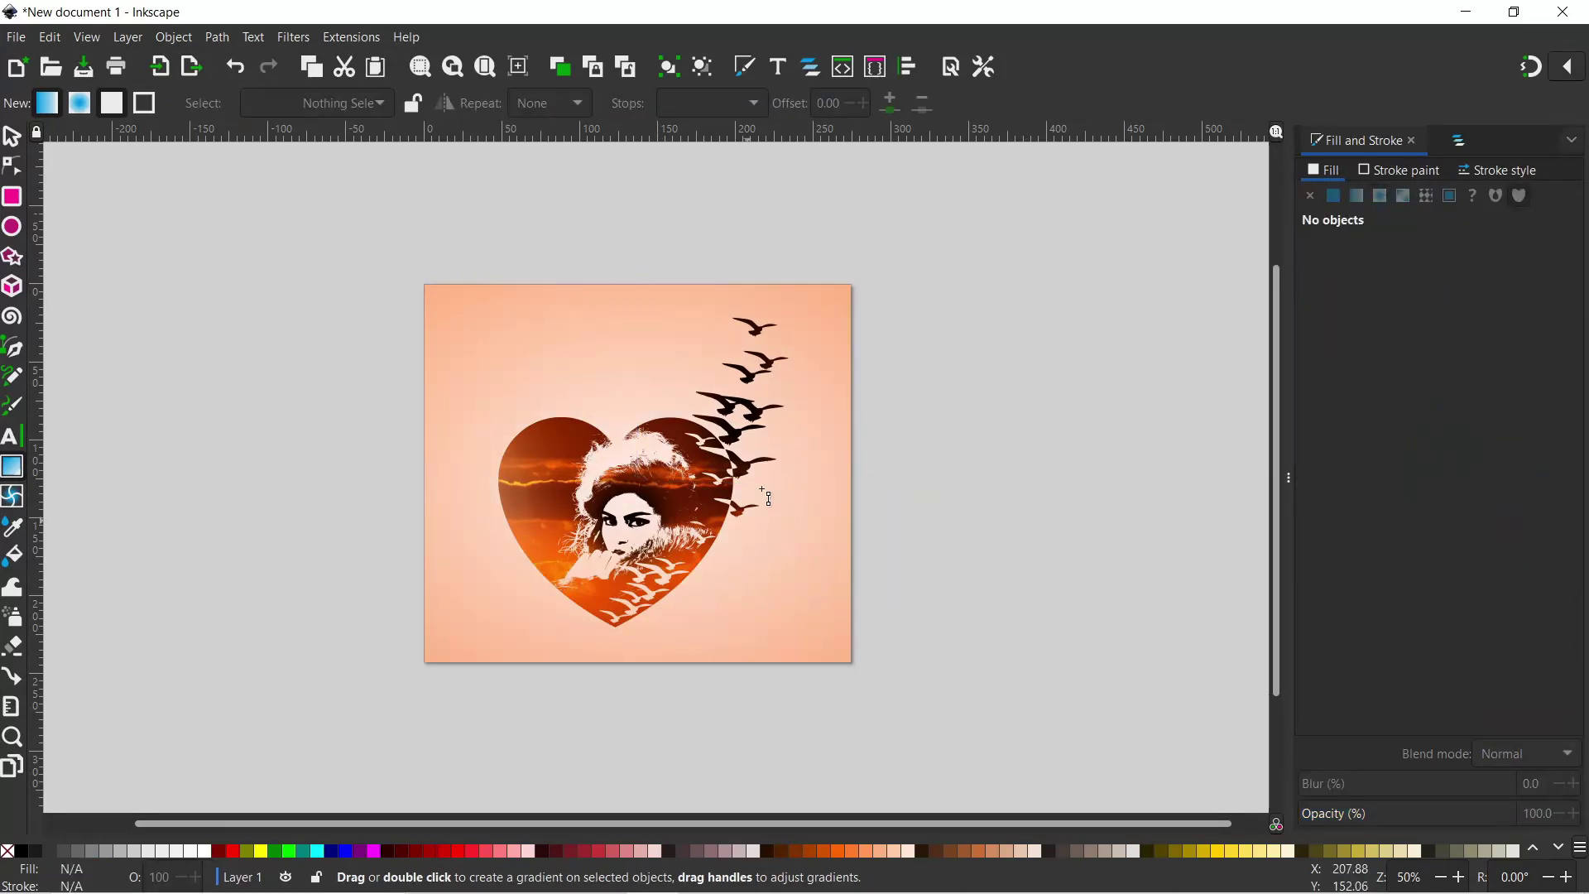
- Duplicate the background as an unfilled rectangle with a #C87137 stroke of width 6
click(13, 137)
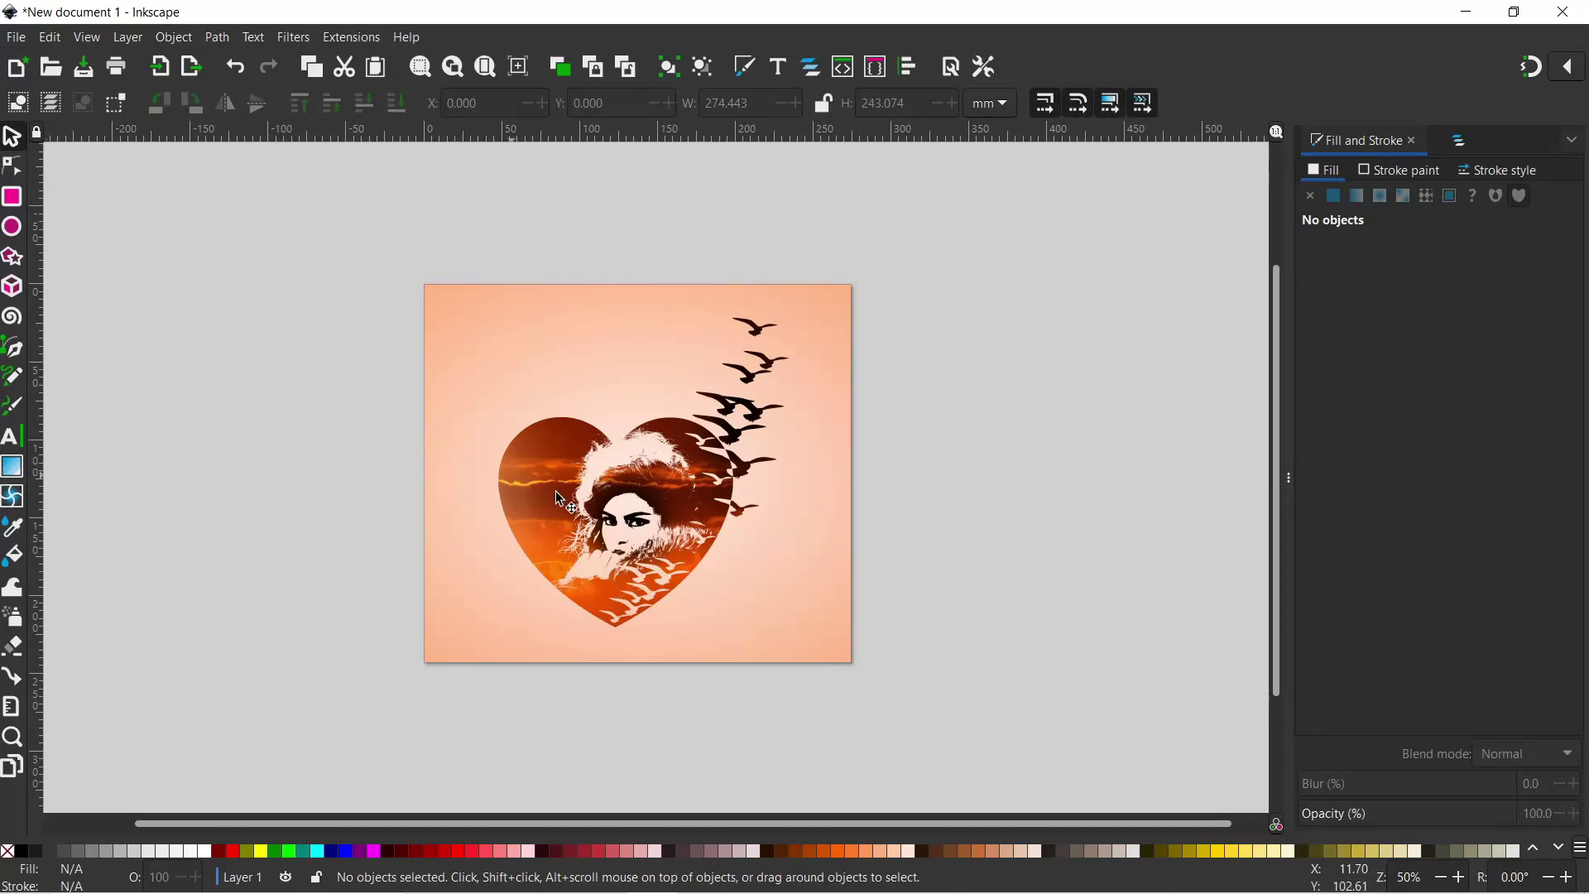
click(550, 315)
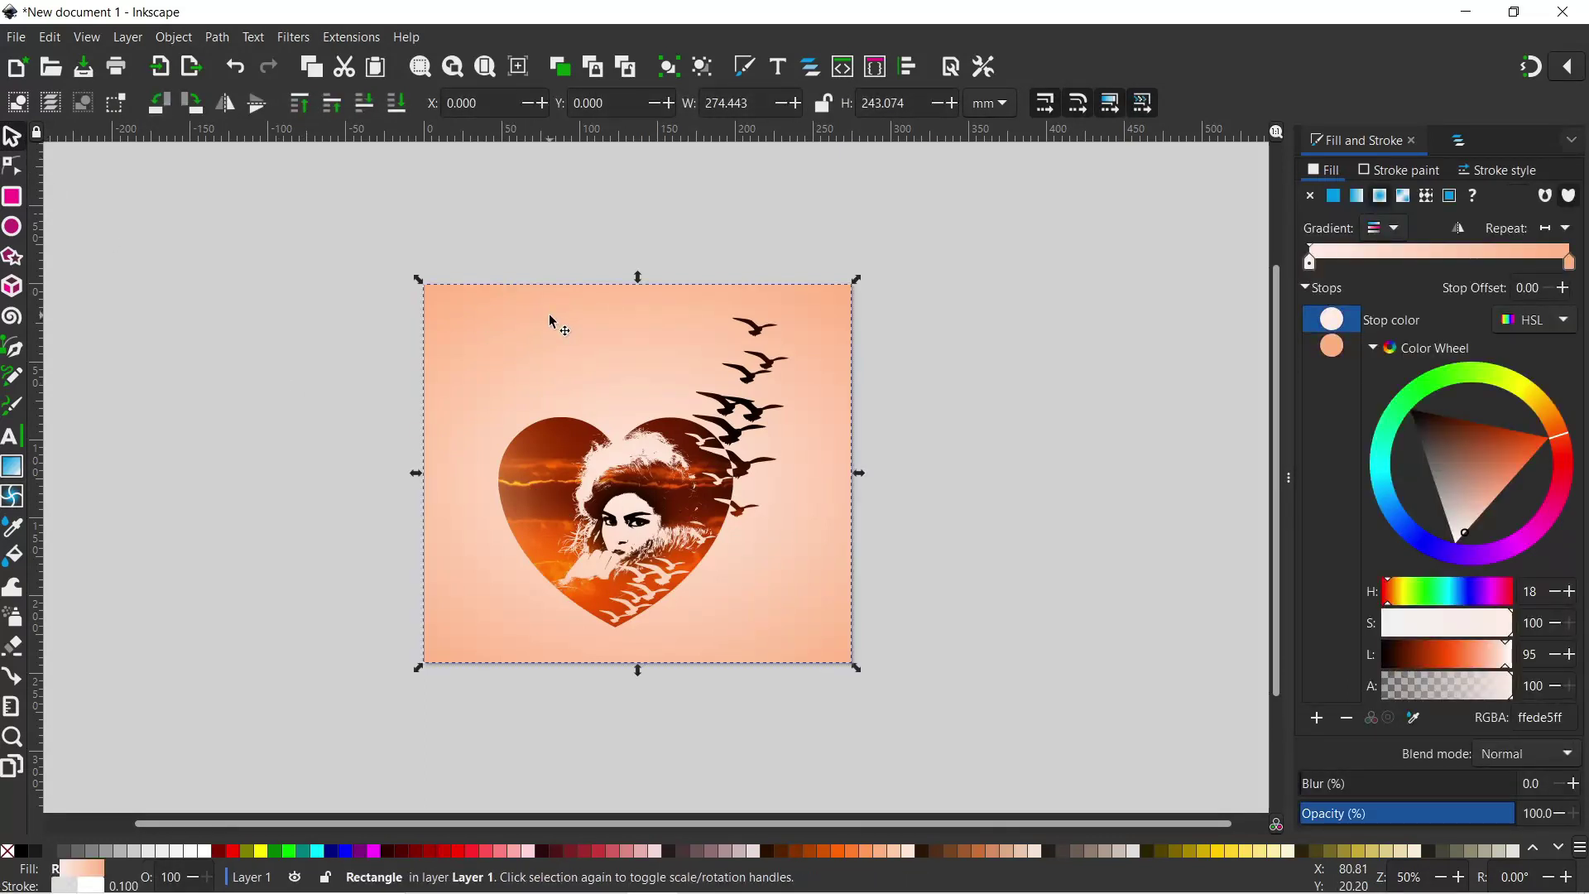
key(Home)
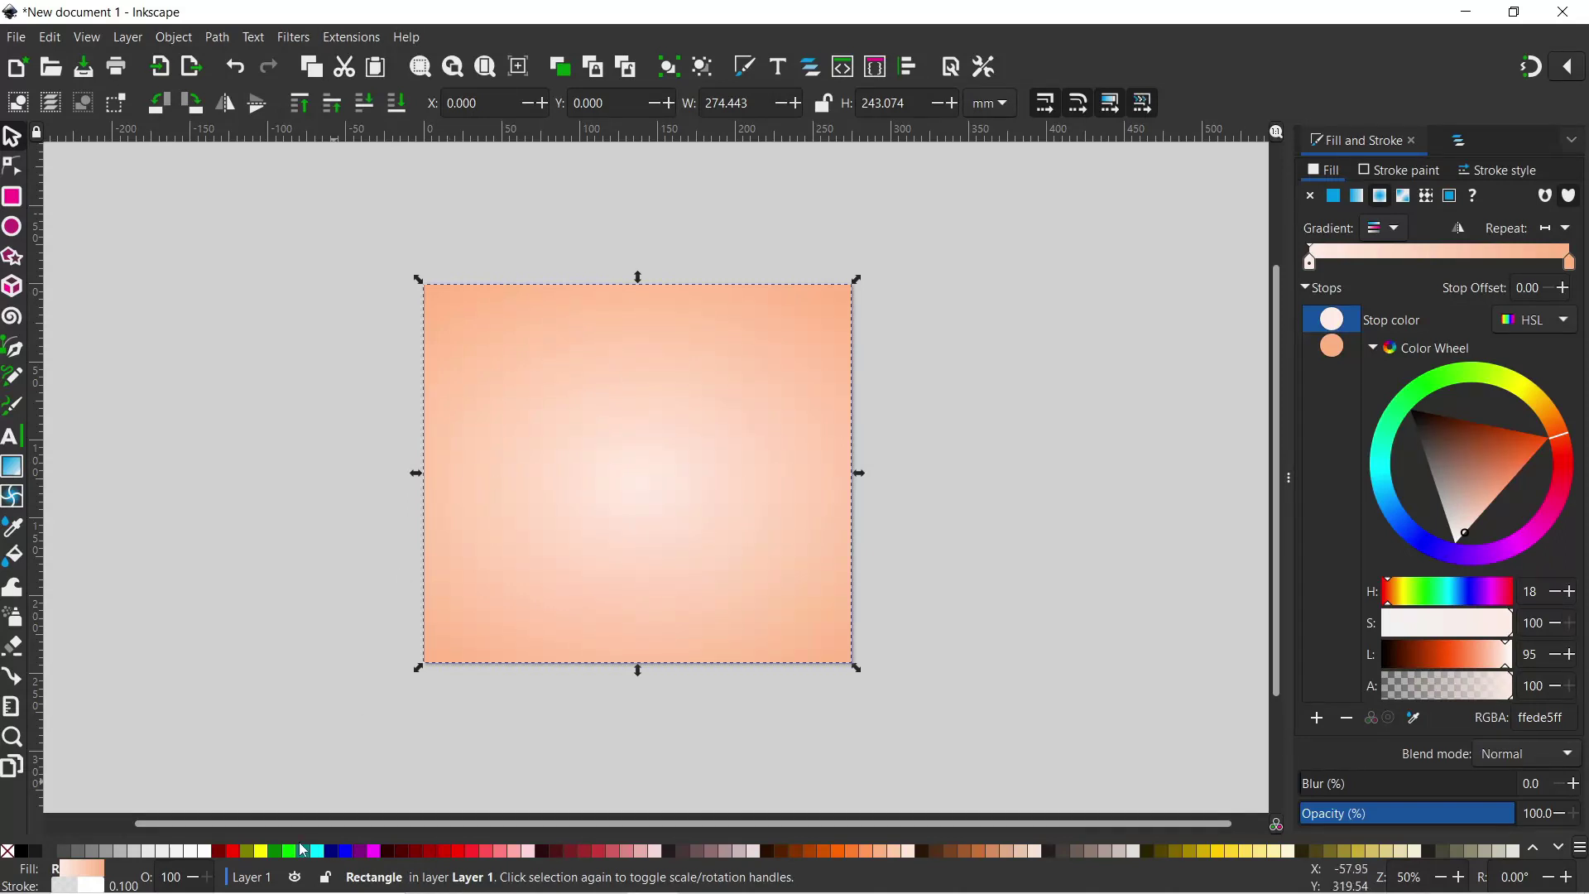
click(10, 853)
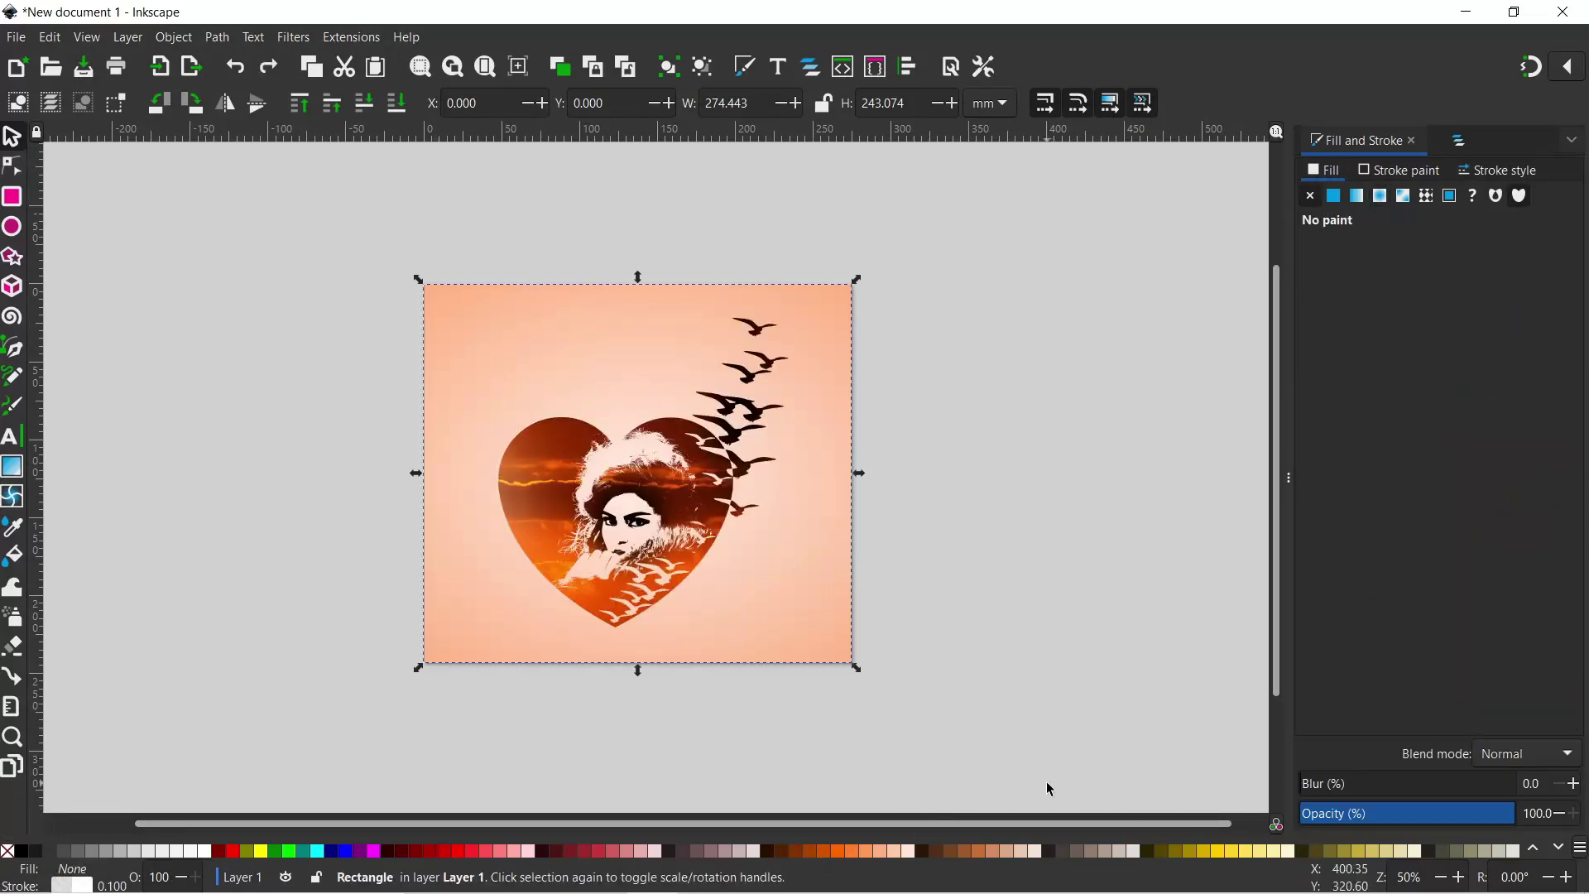
shift+click(984, 853)
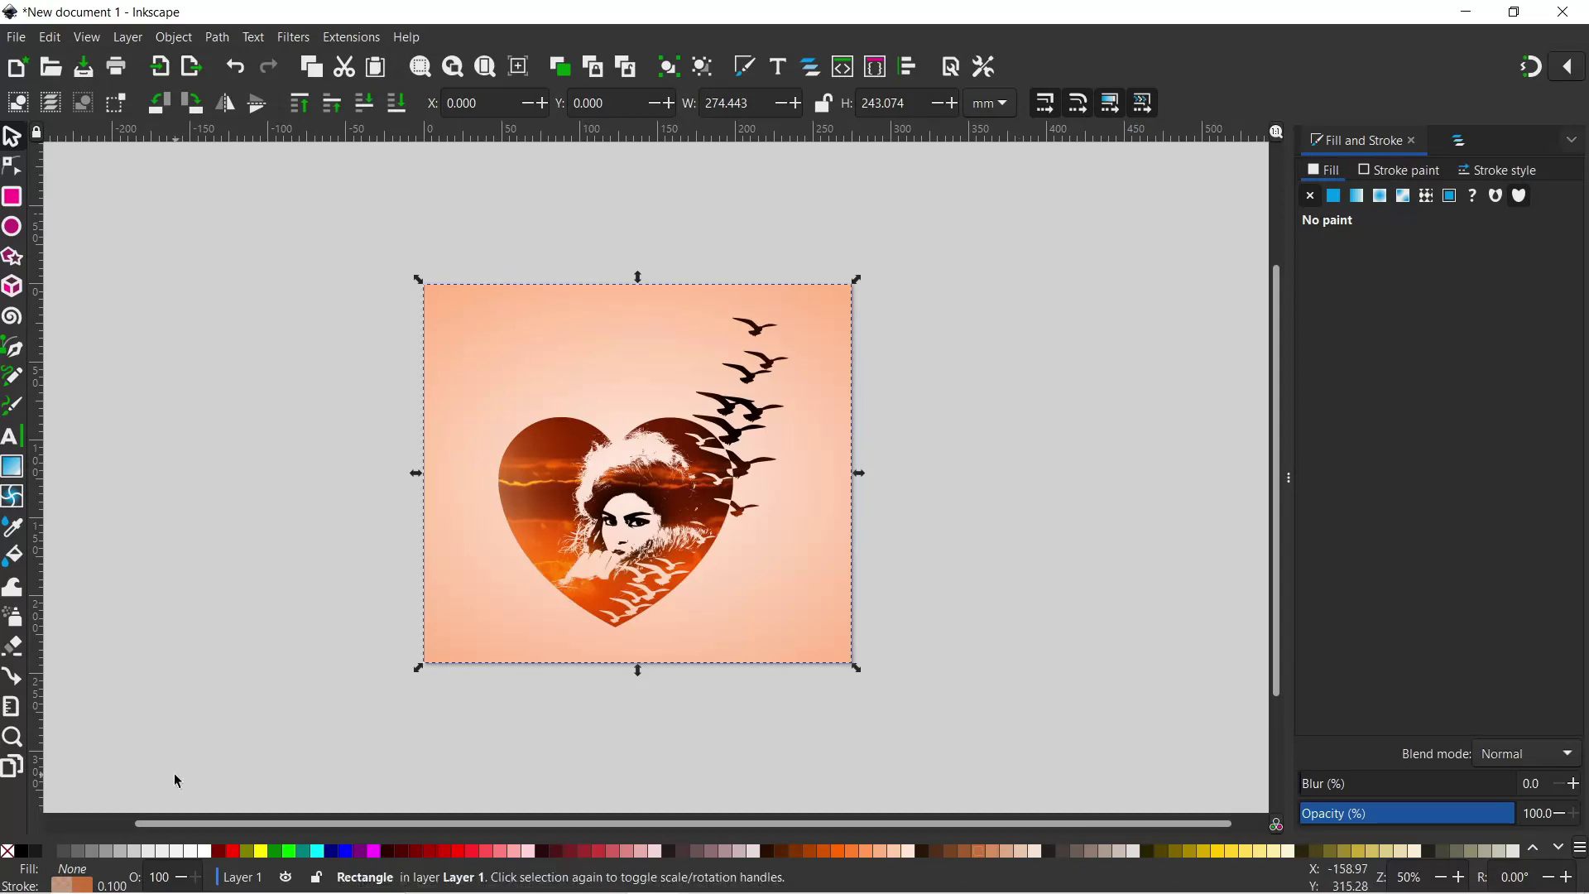
right_click(120, 886)
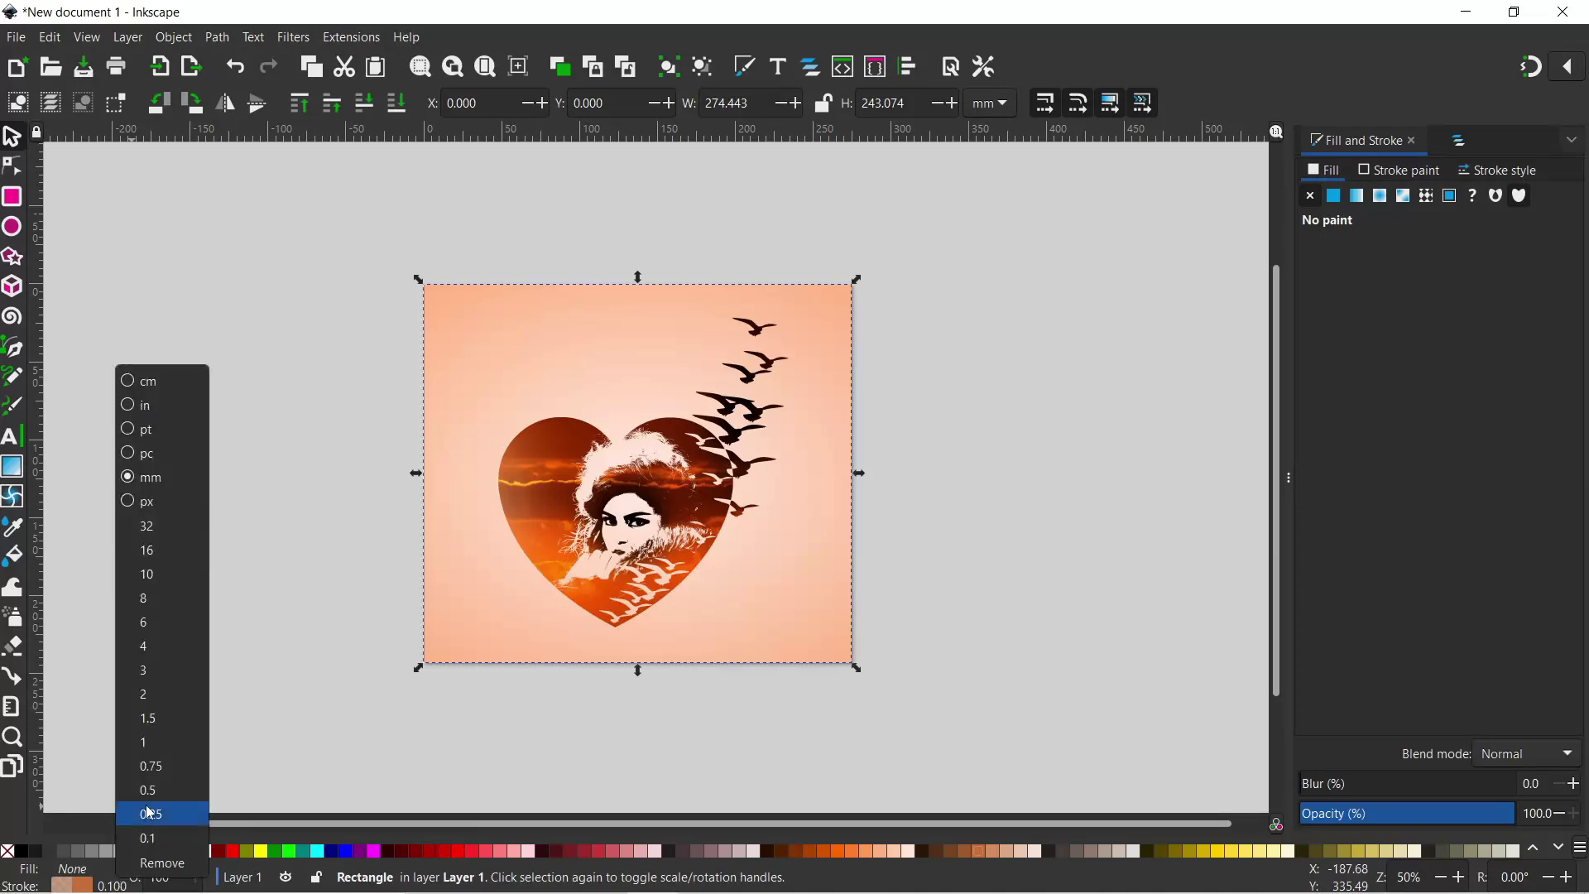
click(147, 621)
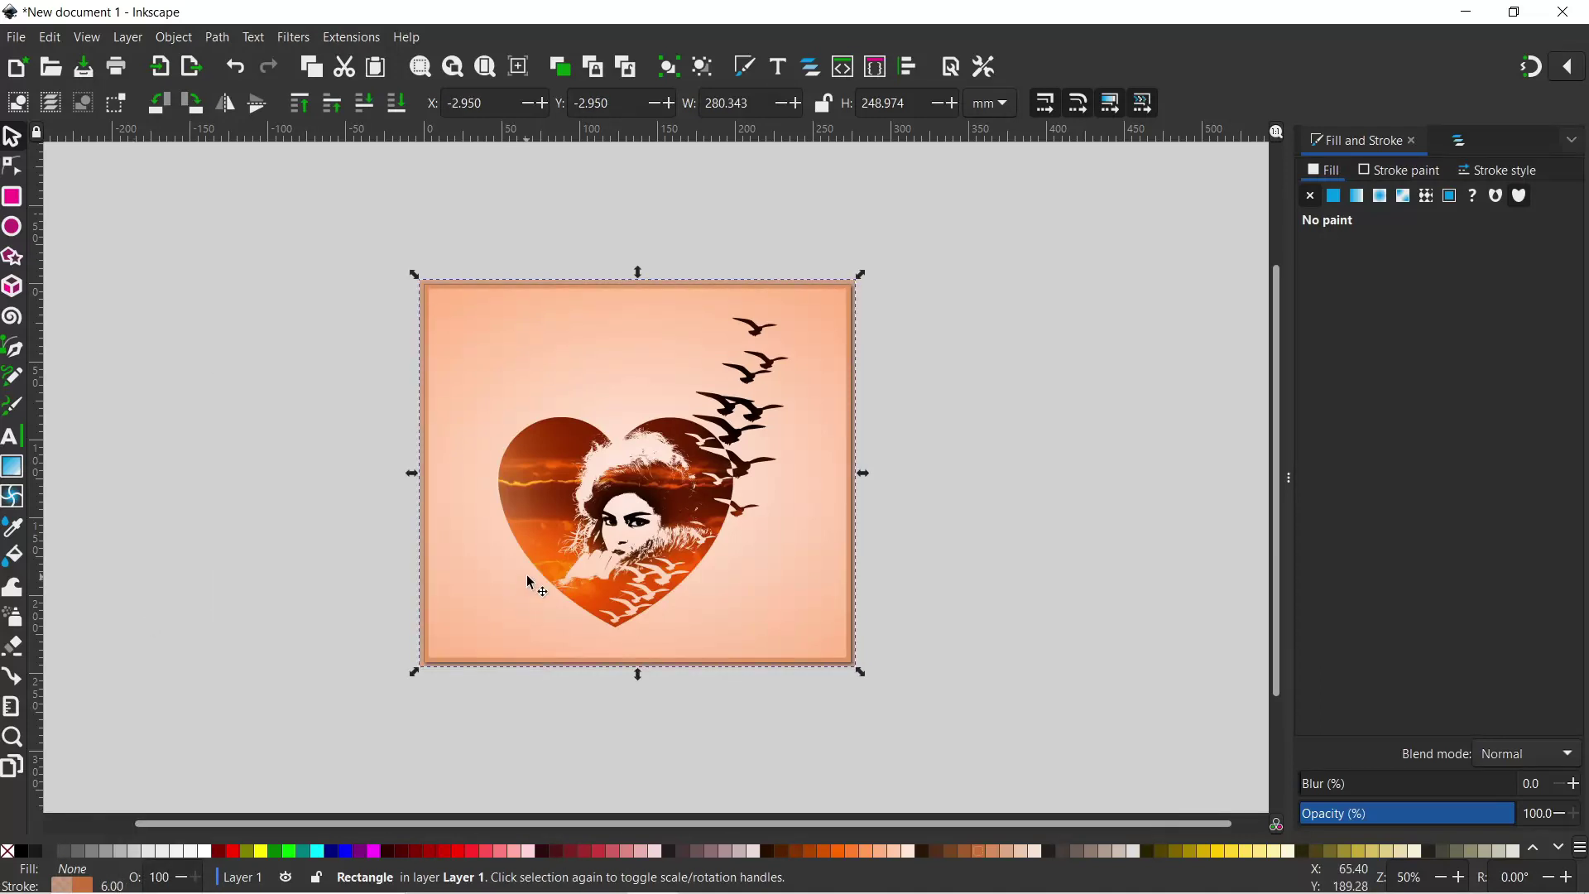
- Inset the frame outline repeatedly to 267.639 × 236.271 mm inside the page edges
alt+click(495, 637)
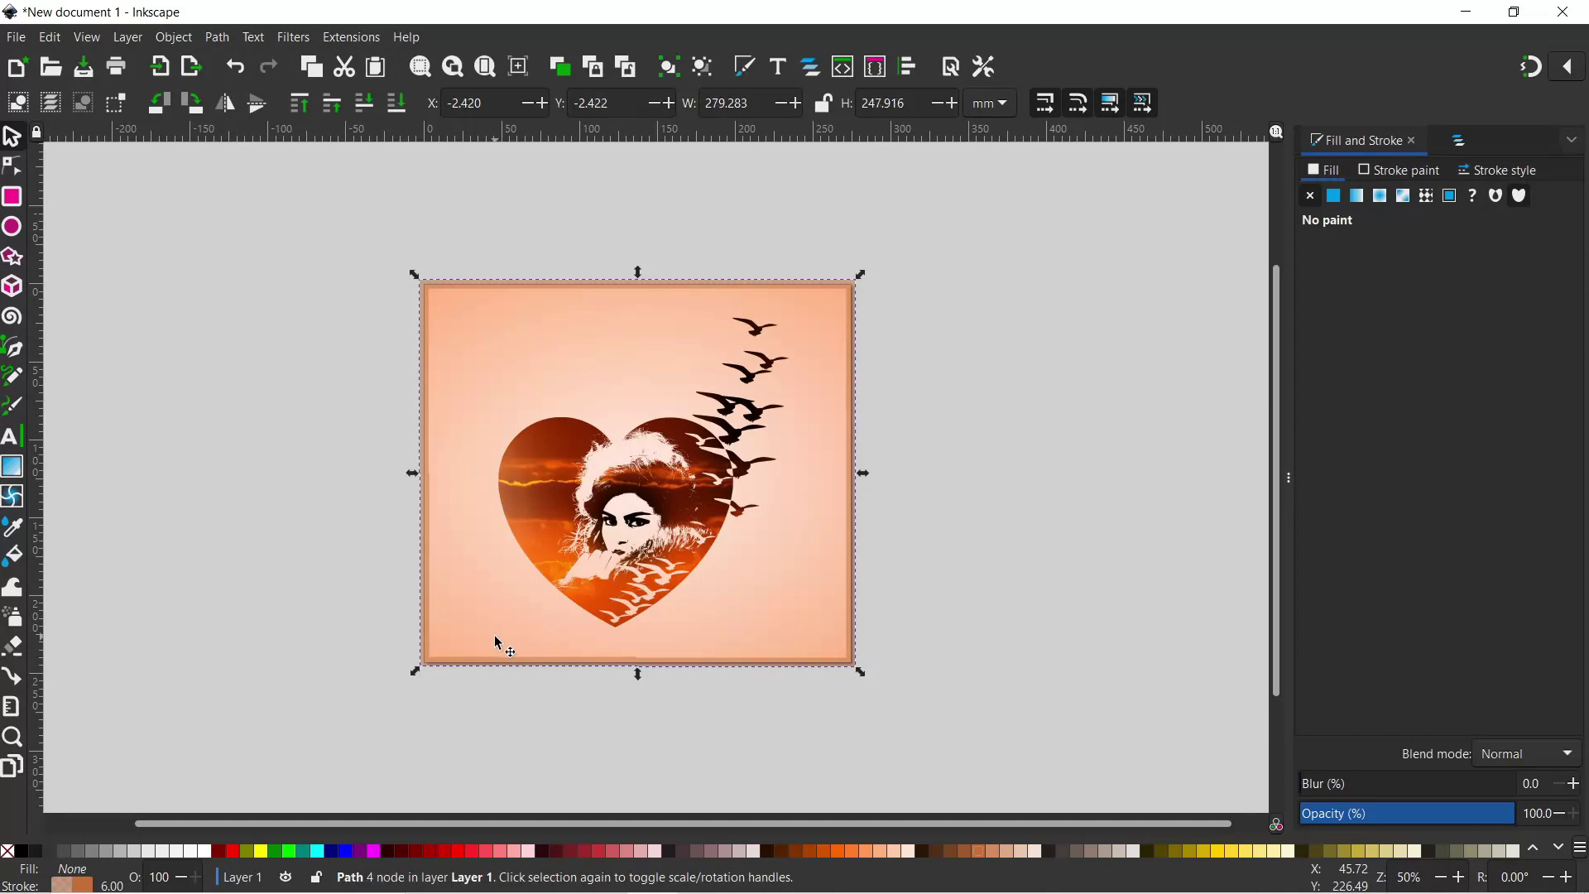
alt+click(498, 644)
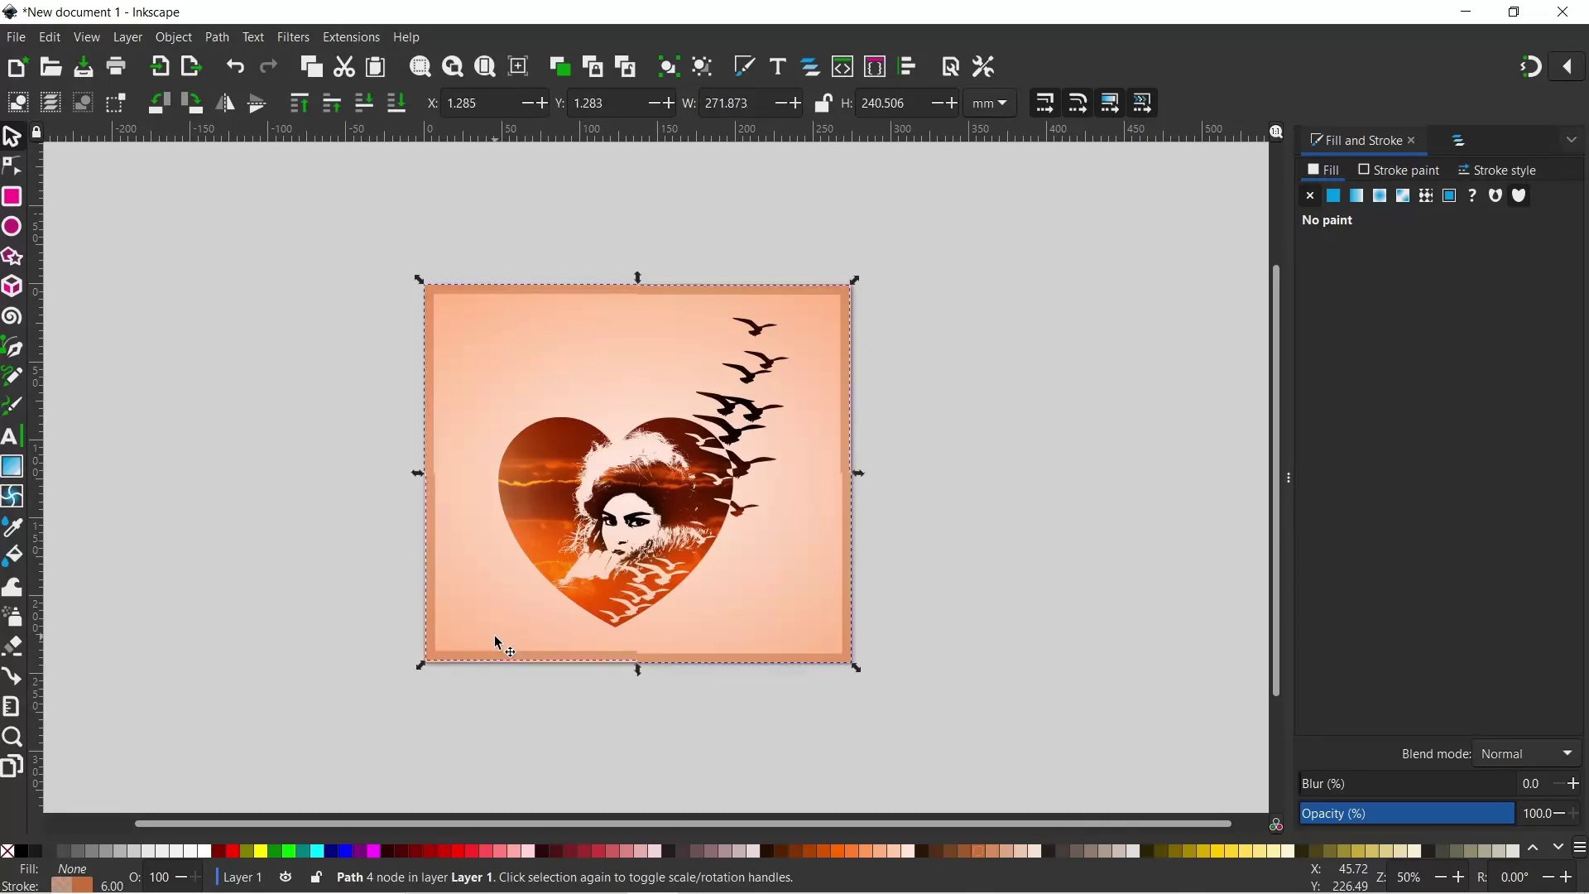
alt+click(498, 644)
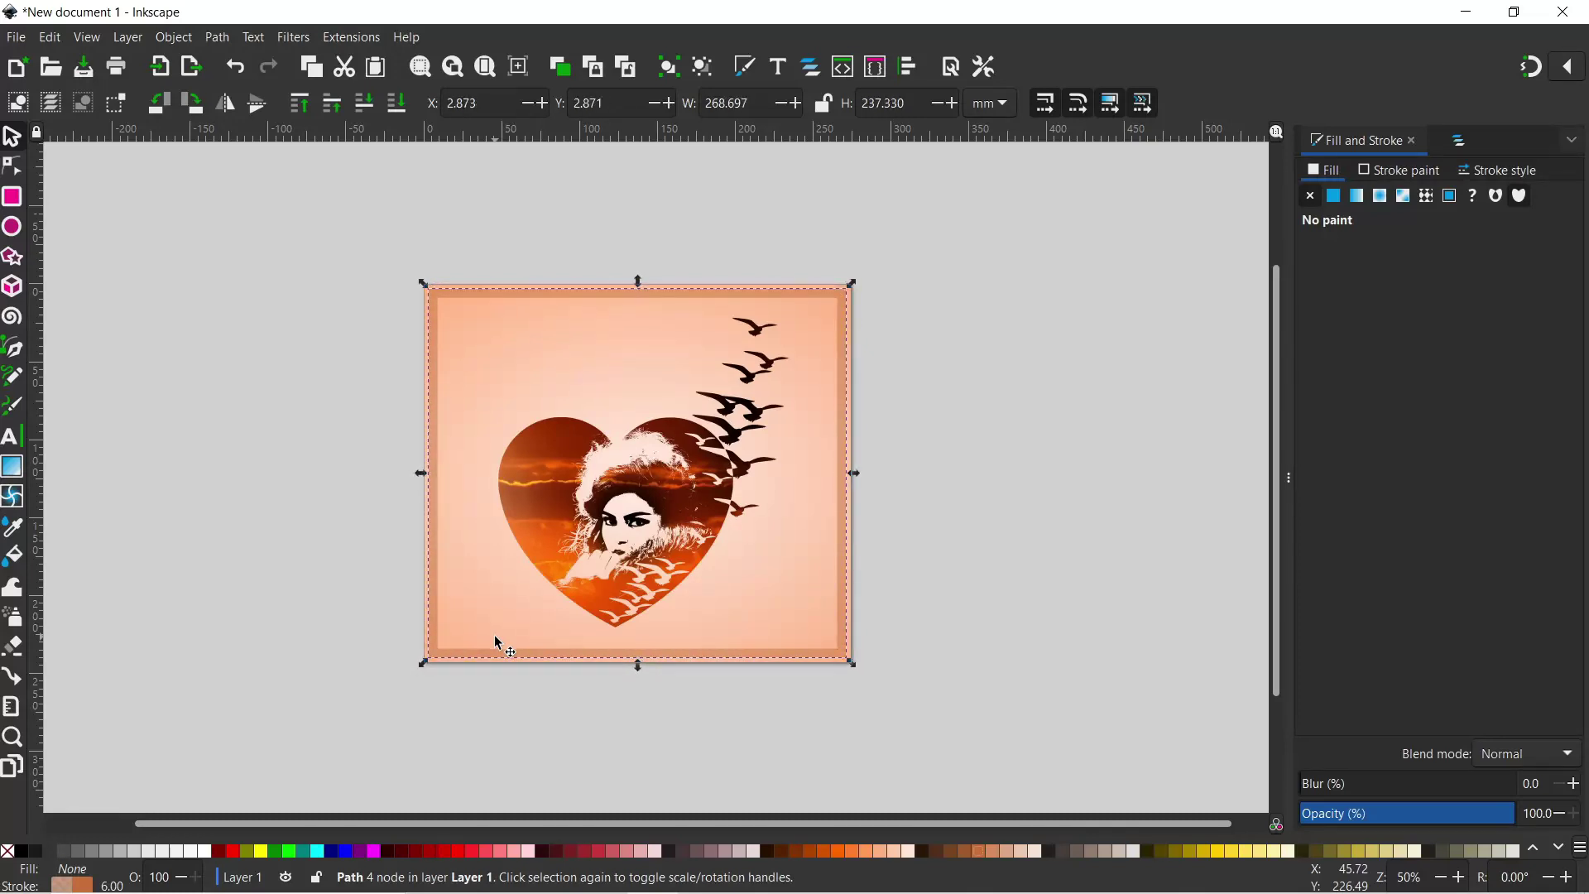
alt+click(498, 644)
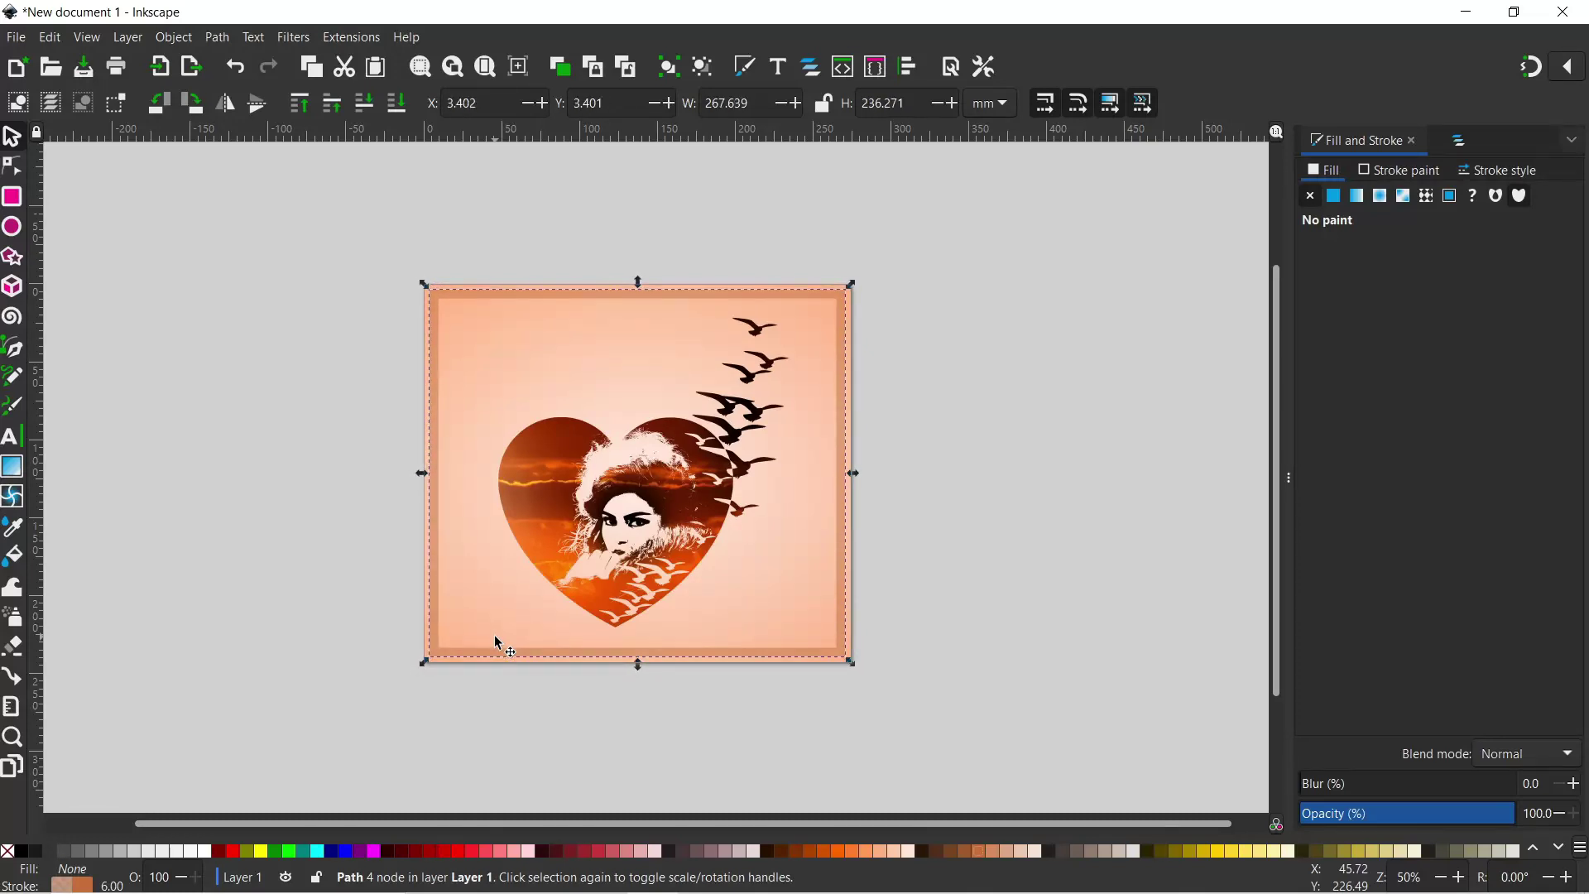
click(1129, 489)
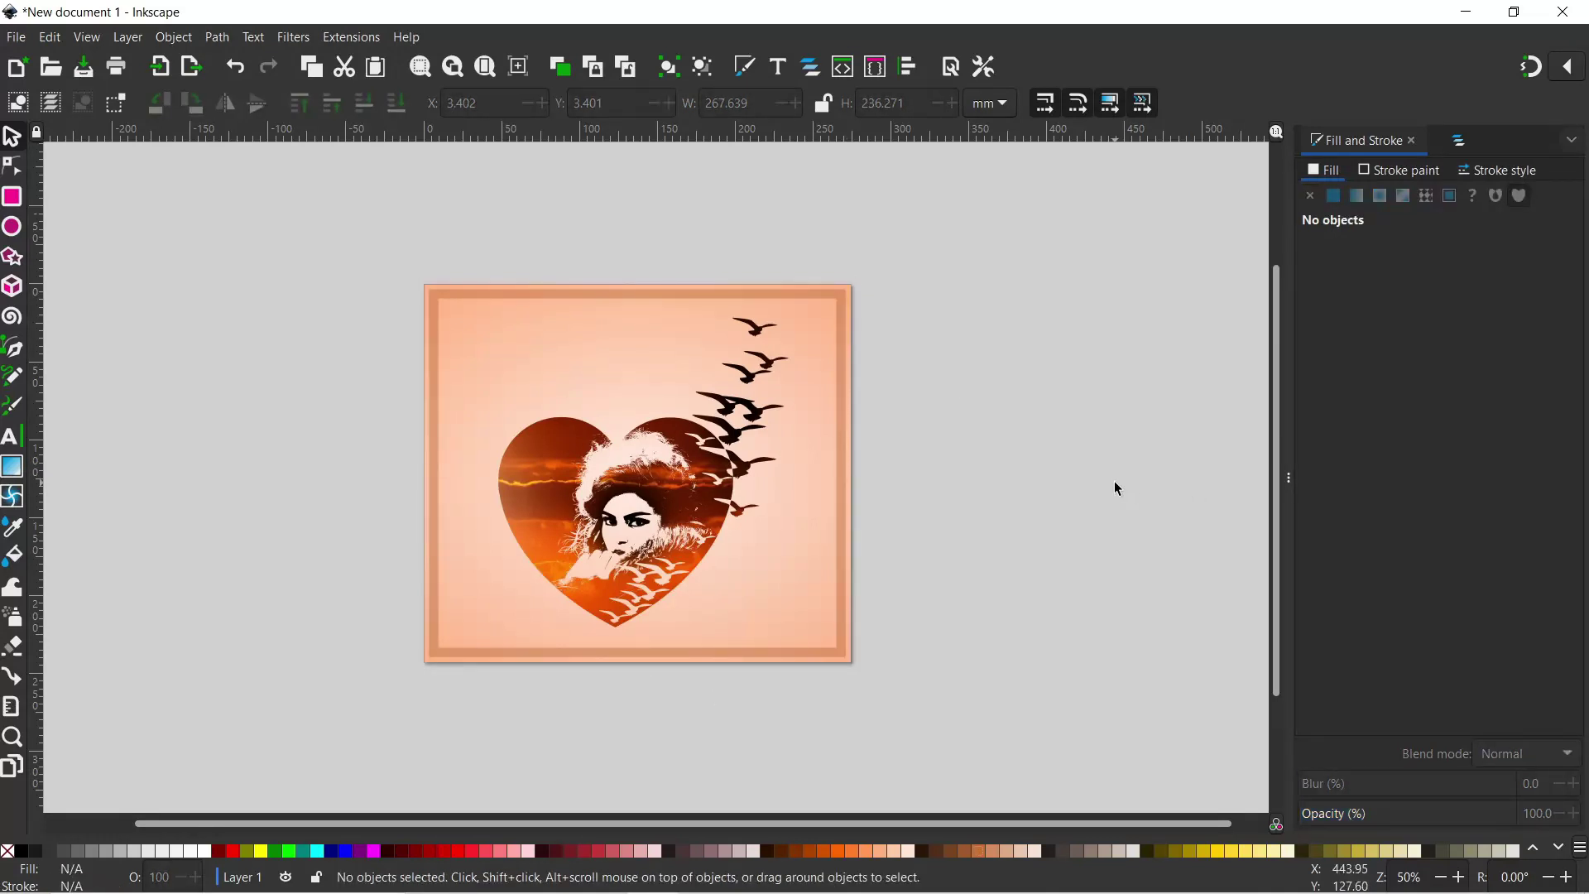
- Fit the whole framed page in the view
key(5)
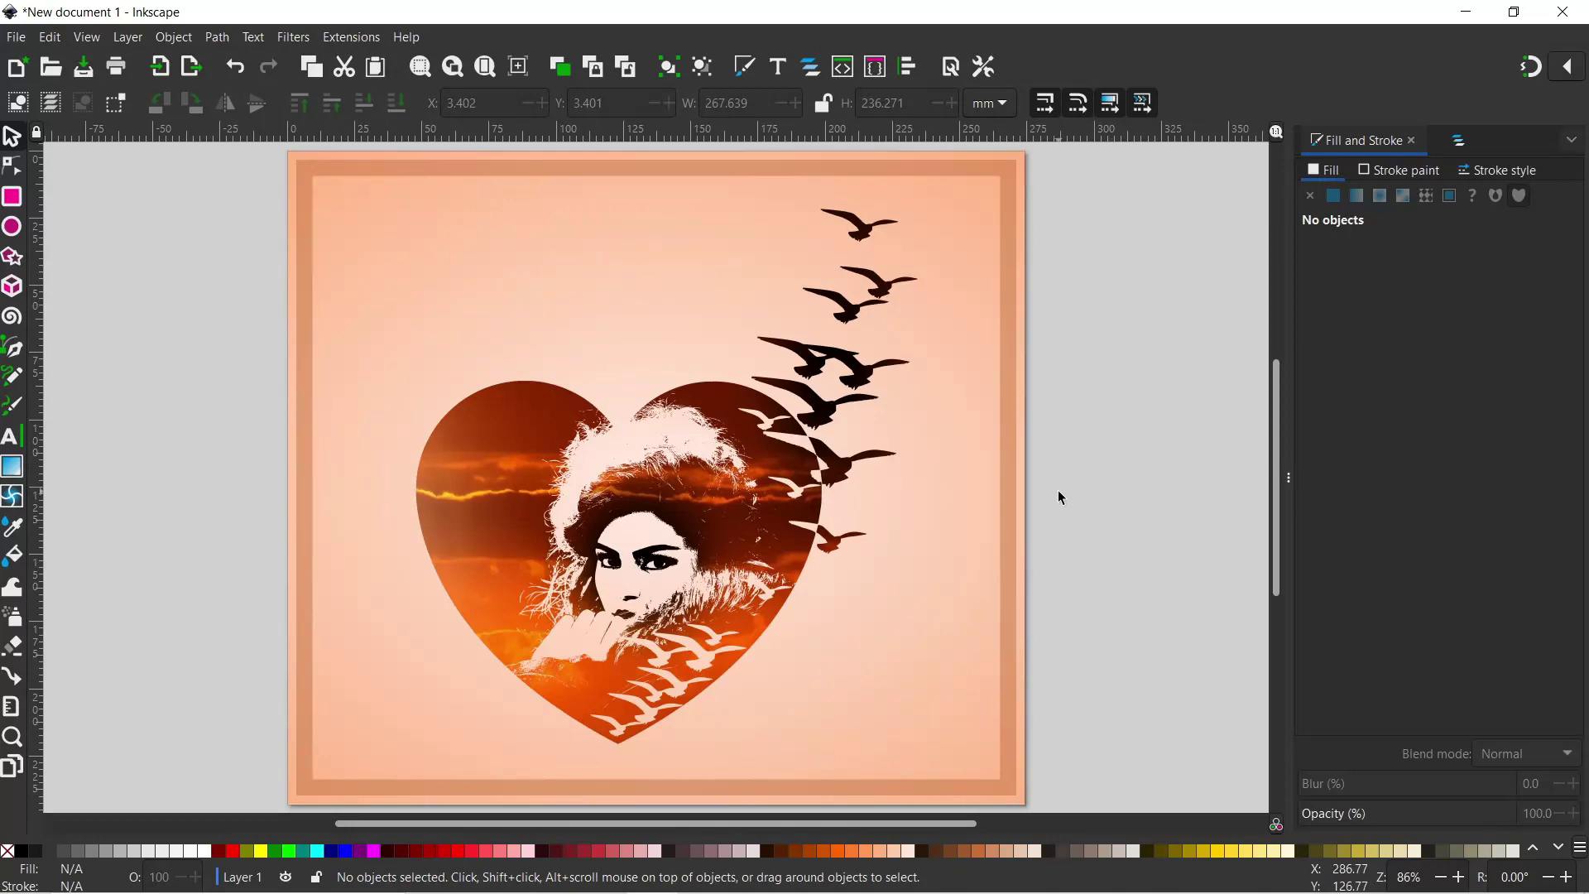